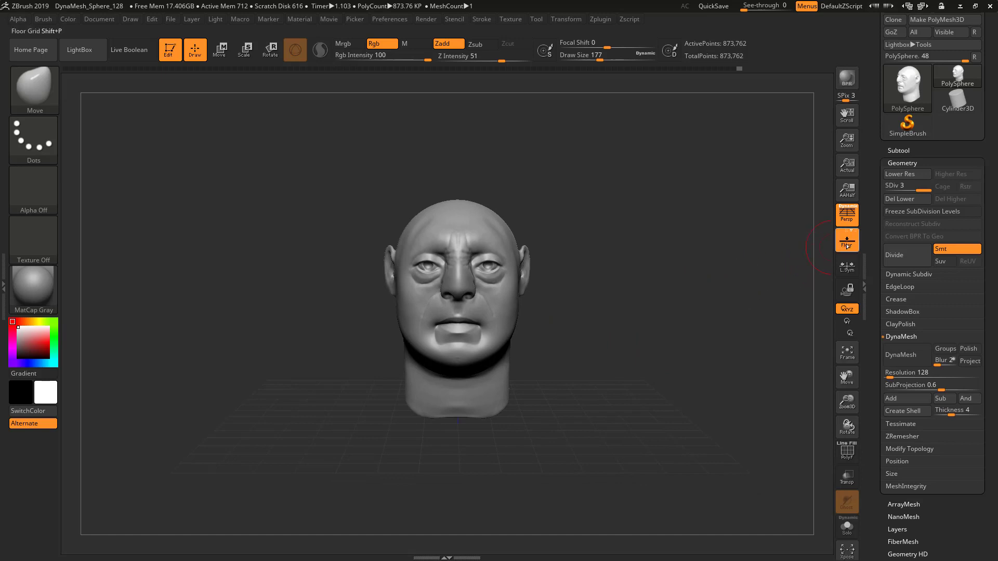
Turn off the floor grid beneath the head
left_click(846, 241)
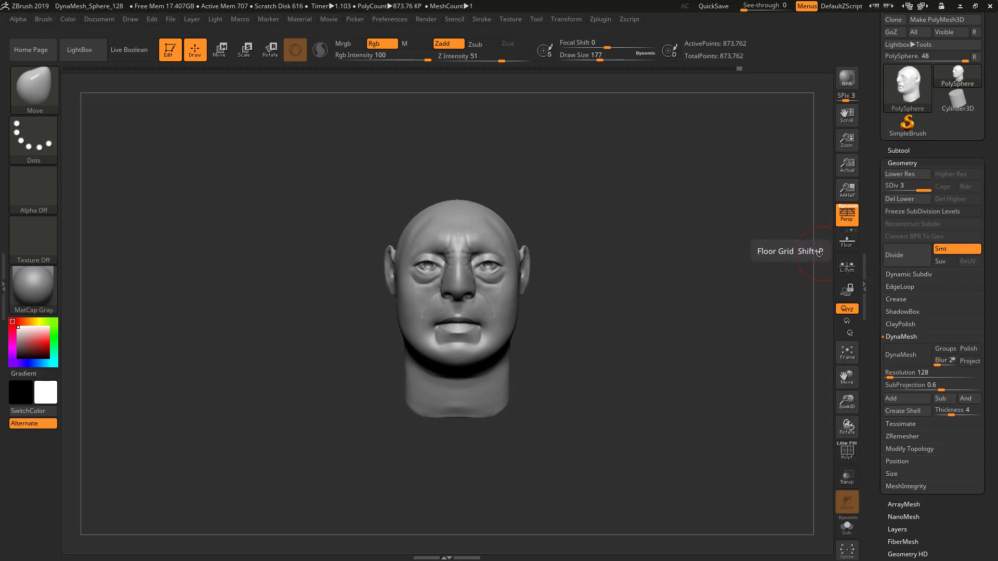
left_click(846, 240)
left_click_drag(710, 343, 703, 323)
left_click(846, 240)
left_click_drag(649, 413, 685, 408, "alt")
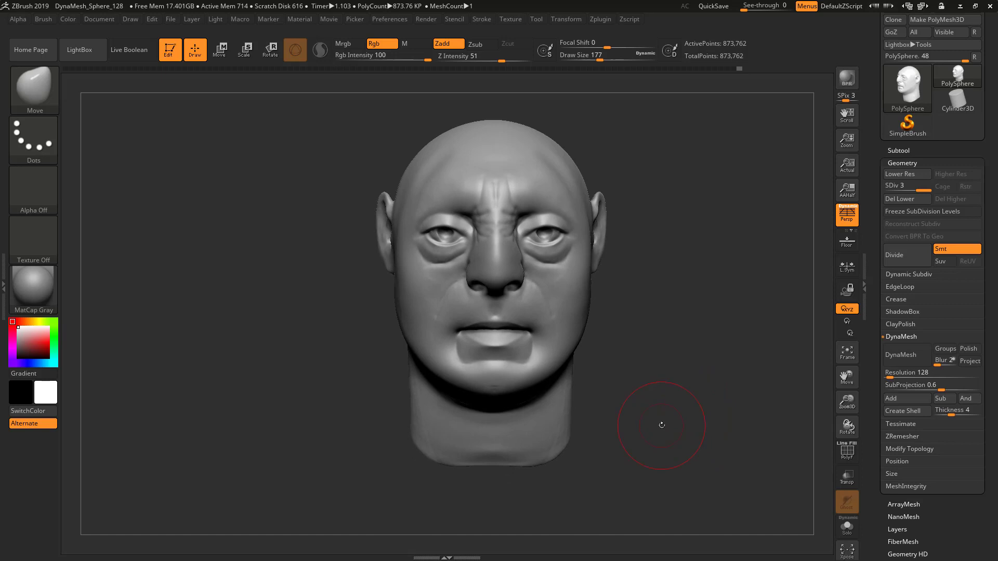
Show the polygon wireframe on the head in side view and open a screen sketch of it for annotation
left_click_drag(684, 399, 734, 440)
key("shift+f")
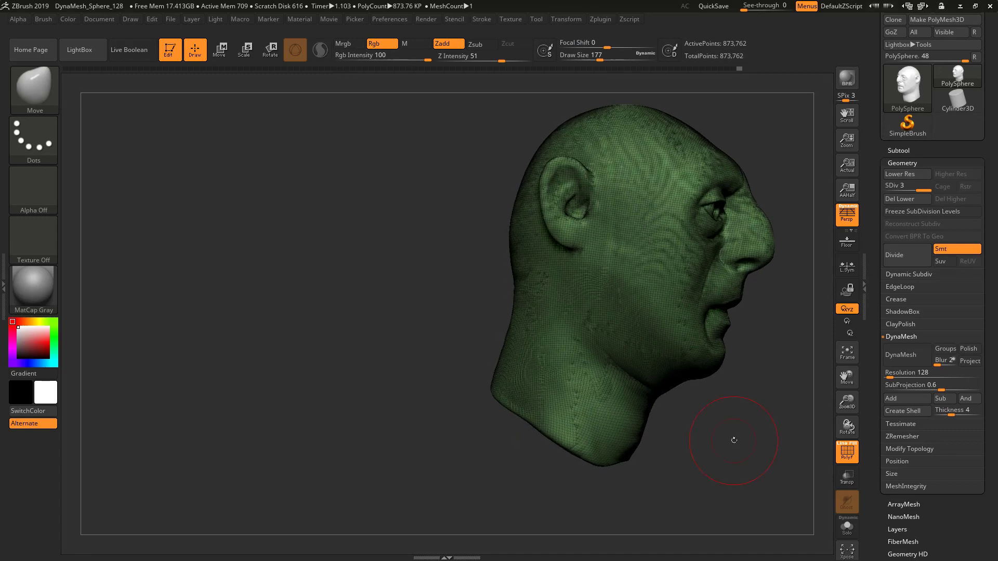
key("super+w")
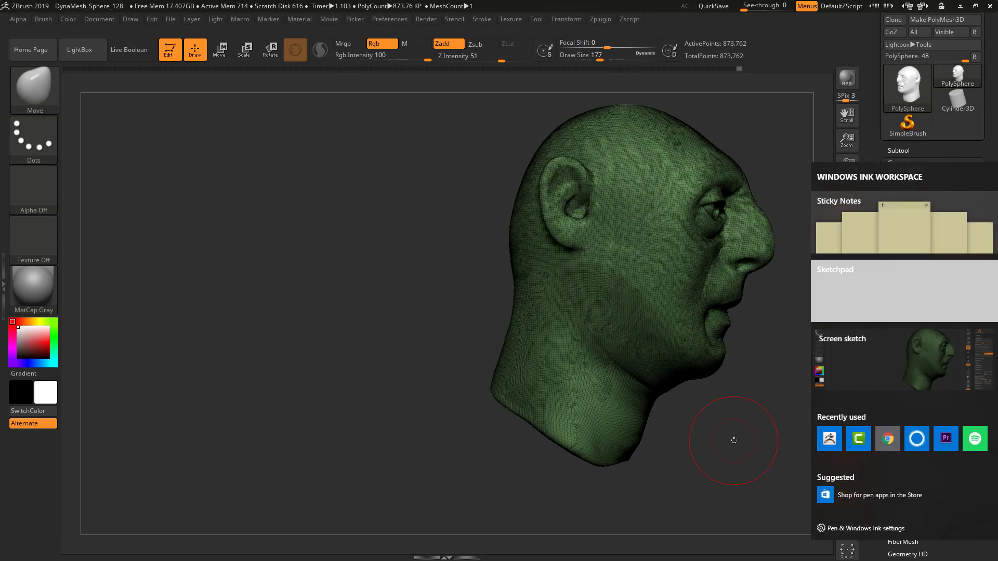
left_click(904, 361)
Draw a red grid of four vertical and three horizontal lines over the neck in the screen sketch
mouse_move(525, 270)
left_mouse_down()
mouse_move(537, 474)
mouse_move(556, 456)
left_mouse_up()
left_click_drag(572, 247, 586, 487)
left_click_drag(603, 258, 614, 477)
left_click_drag(461, 357, 656, 347)
left_click_drag(493, 383, 648, 379)
left_click_drag(476, 414, 688, 413)
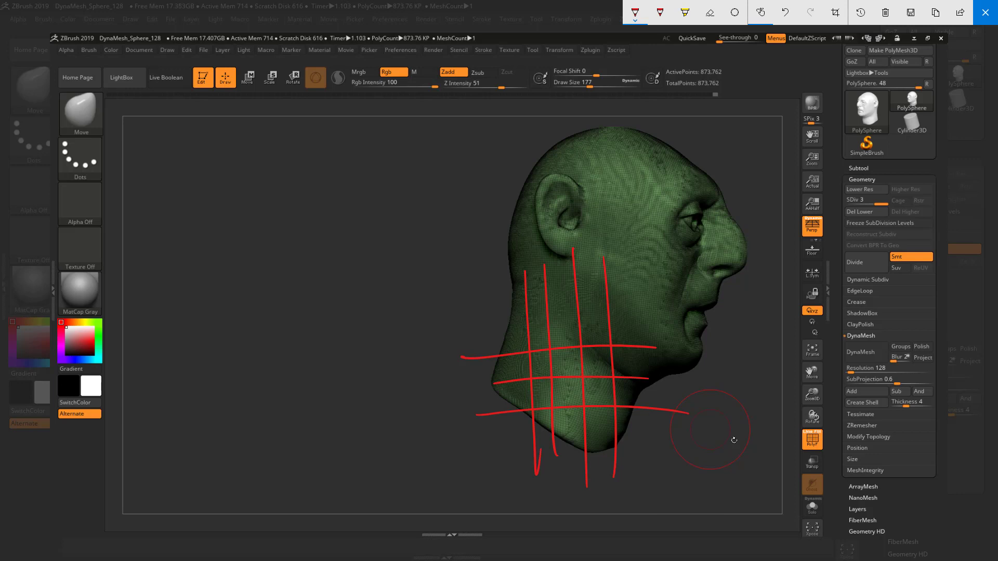
Sketch a red cube in perspective in the empty area beside the head
left_click_drag(300, 255, 309, 367)
left_click_drag(294, 273, 479, 224)
left_click_drag(257, 186, 488, 218)
left_click_drag(359, 249, 364, 413)
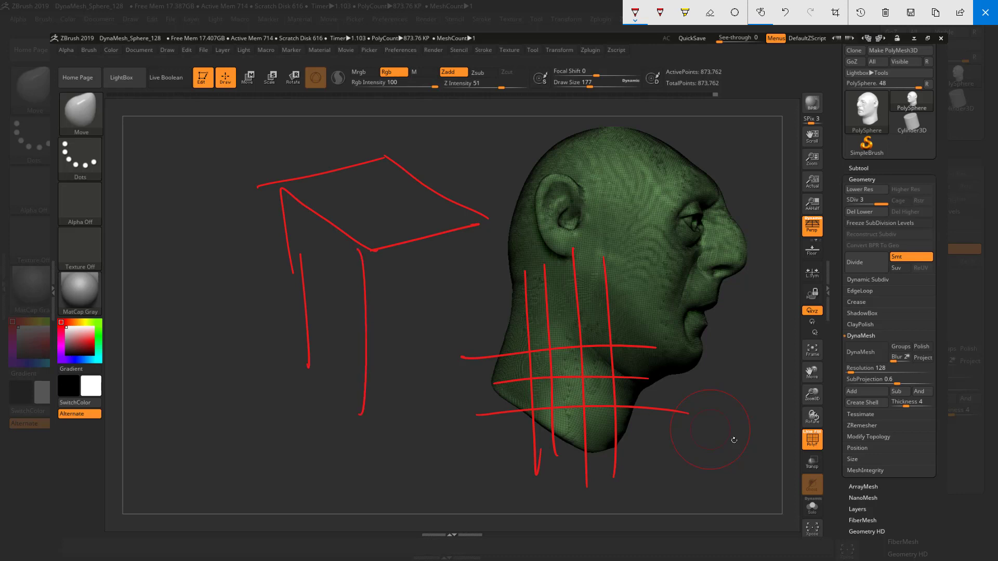
left_click_drag(288, 335, 354, 410)
left_click_drag(364, 410, 490, 367)
left_click_drag(491, 218, 490, 370)
Draw a slanted red grid of three by three lines beside the cube's left face
left_click_drag(185, 256, 201, 445)
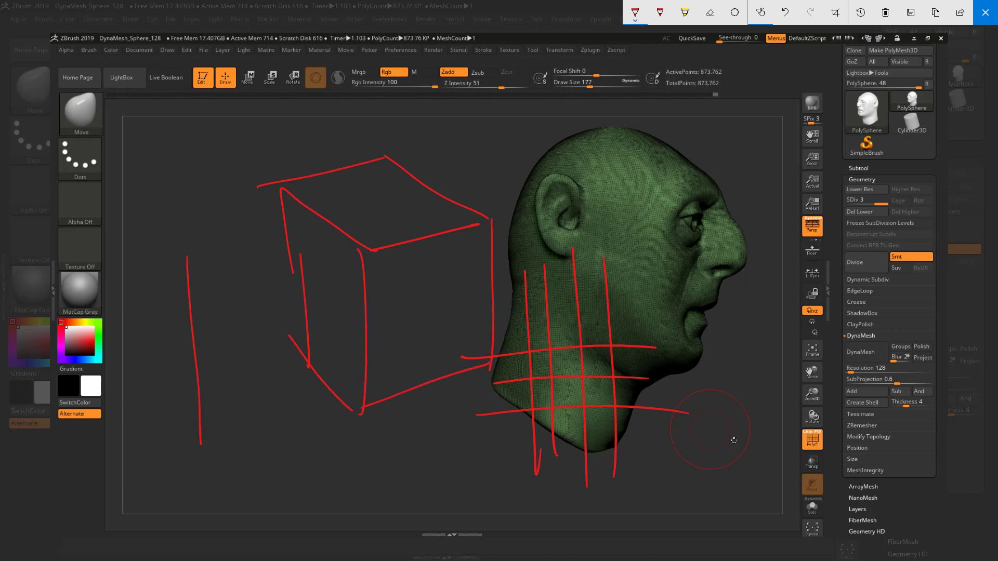
left_click_drag(215, 260, 233, 491)
left_click_drag(248, 282, 269, 528)
left_click_drag(172, 259, 309, 435)
left_click_drag(167, 308, 288, 466)
left_click_drag(159, 362, 291, 520)
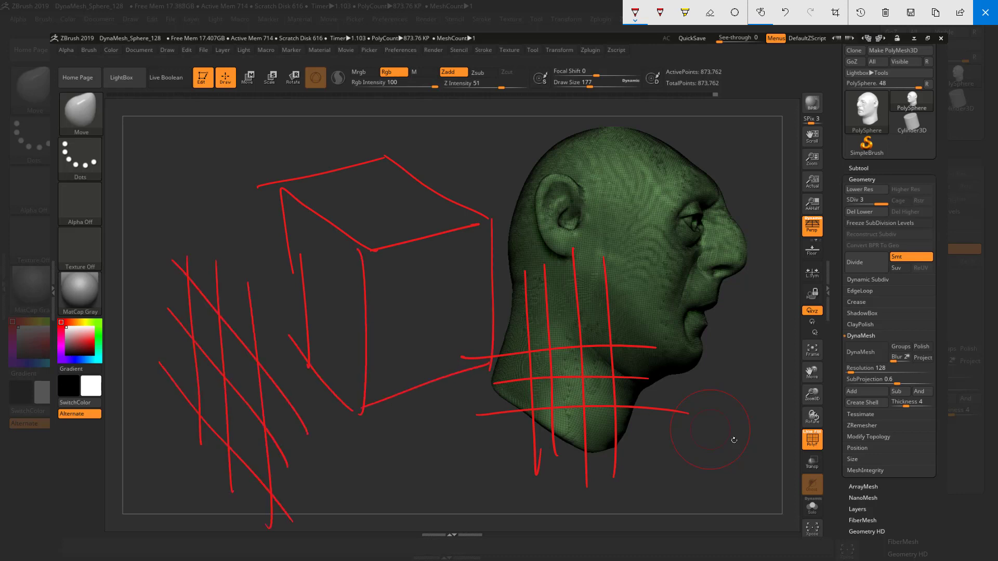
Draw a red grid of three by three lines below the cube's right face and close the screen sketch
left_click_drag(372, 433, 507, 375)
left_click_drag(410, 414, 421, 504)
left_click_drag(448, 341, 447, 507)
left_click_drag(473, 370, 479, 507)
left_click_drag(401, 458, 523, 424)
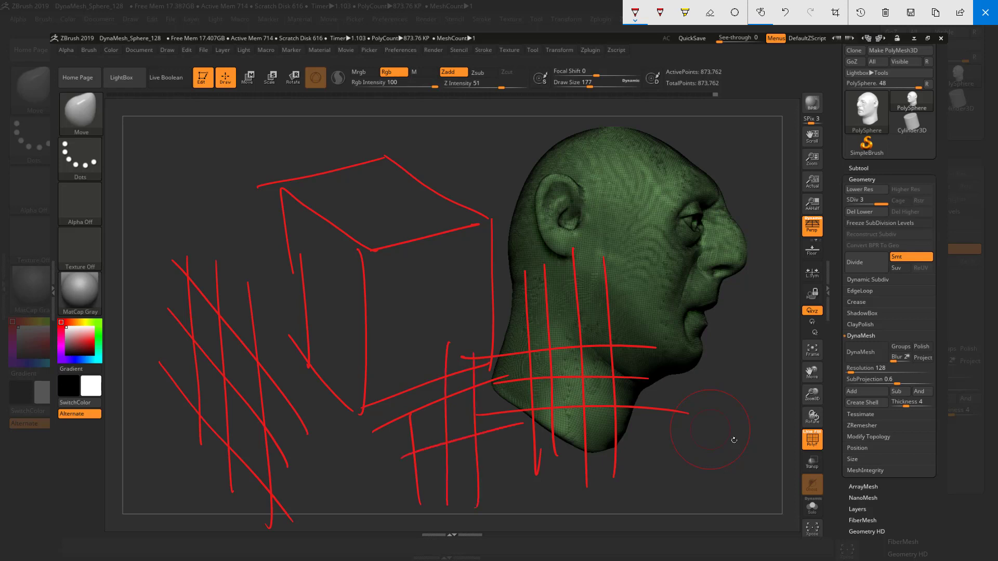
left_click_drag(412, 486, 548, 443)
left_click(985, 12)
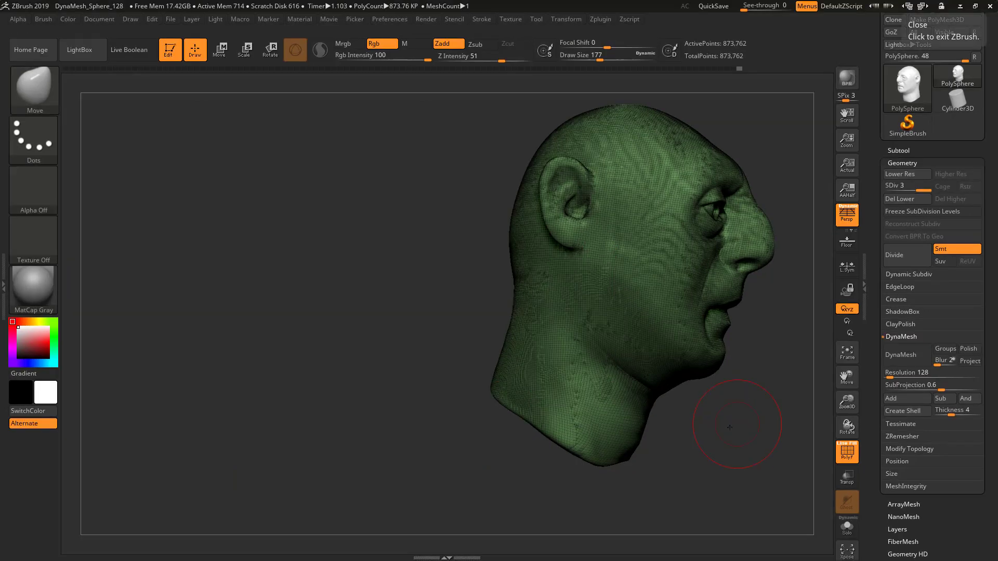
Hide the wireframe on the head and expand the ZRemesher settings in place of the DynaMesh ones
left_click_drag(729, 427, 523, 357)
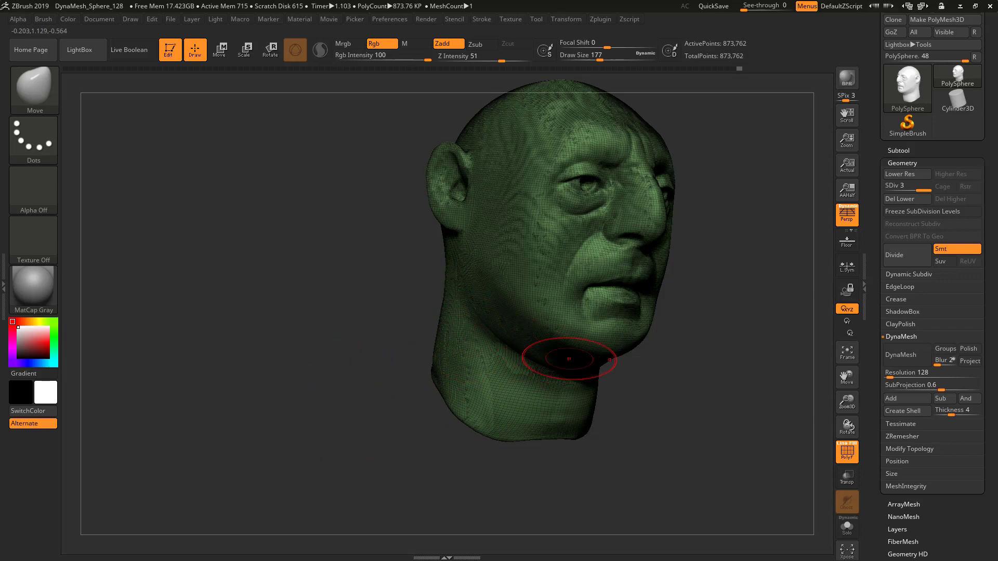
left_click_drag(663, 451, 682, 445)
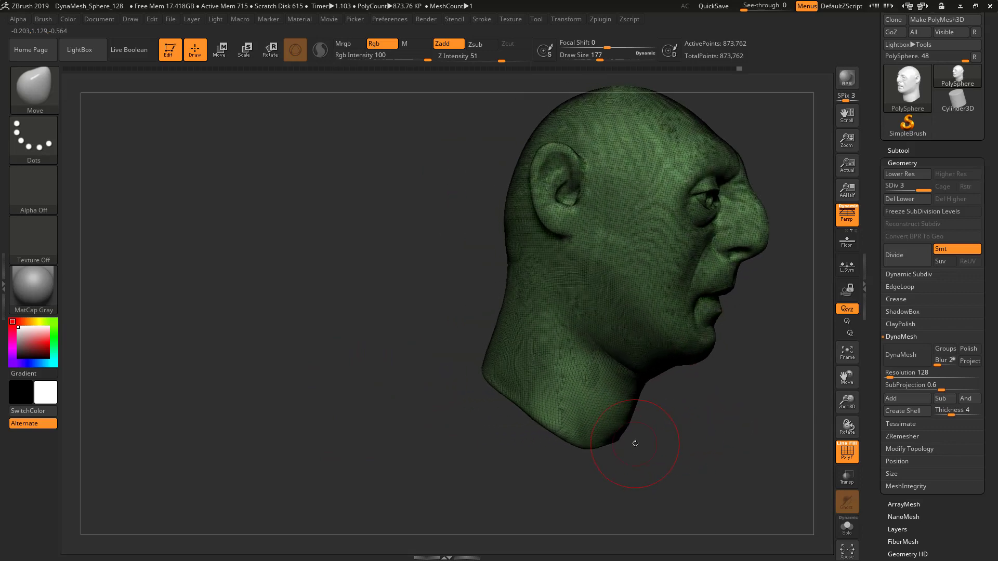
key("shift+f")
left_click_drag(635, 441, 734, 398)
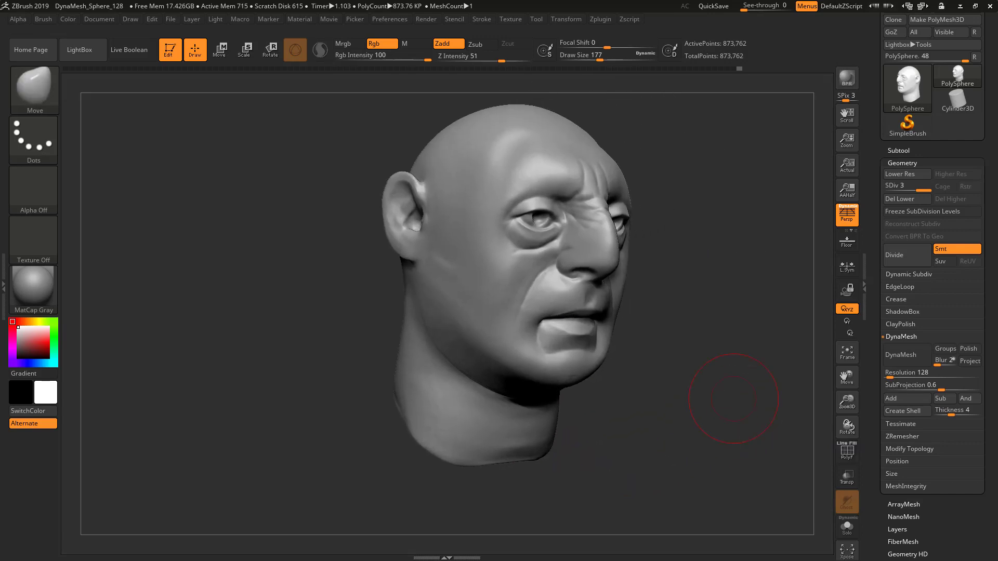
left_click(902, 336)
left_click(904, 361)
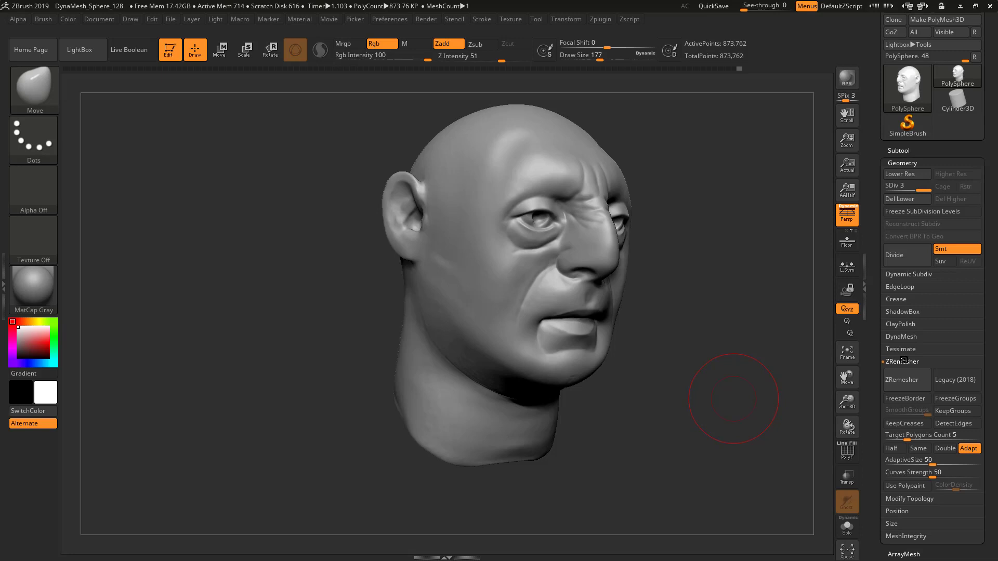
Stamp a wireframed snapshot of the head on the canvas and place the live model beside it without wireframe
left_click_drag(739, 355, 697, 346)
left_click_drag(697, 346, 535, 379, "alt")
key("shift+z")
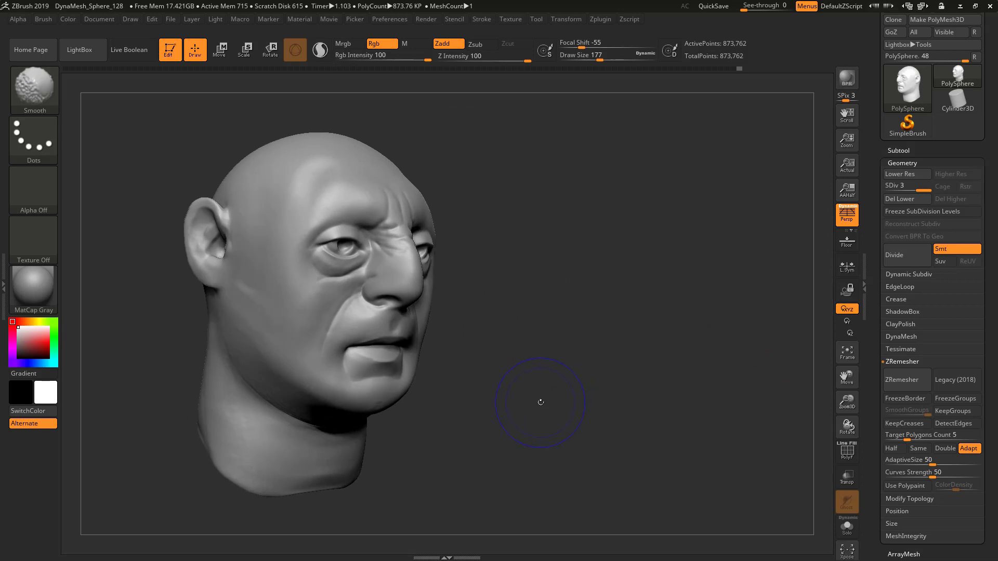
key("b")
key("m")
key("v")
key("shift+f")
key("shift")
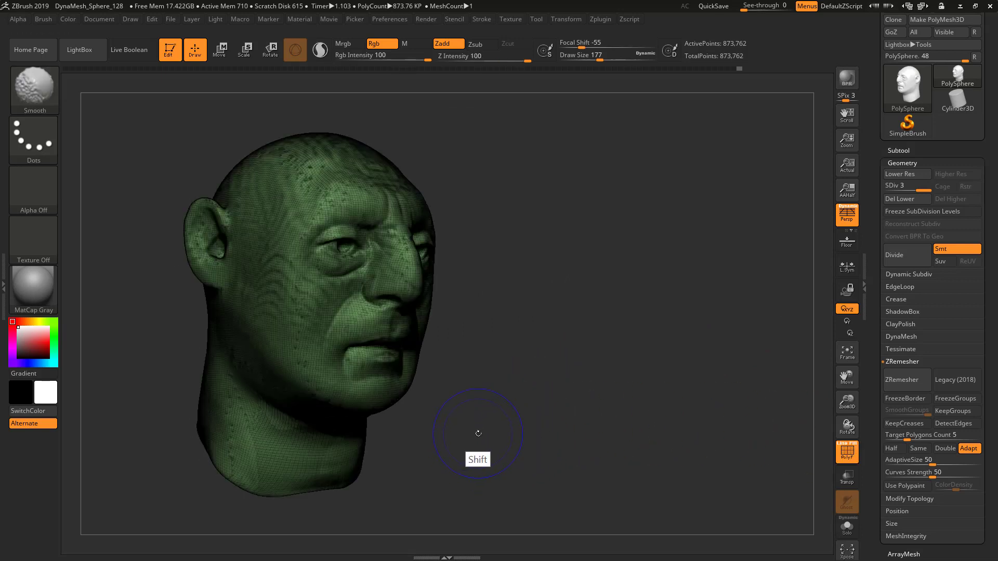
key("shift+s")
mouse_move(479, 432)
left_mouse_down("alt")
mouse_move(600, 416)
mouse_move(732, 417)
mouse_move(747, 430)
left_mouse_up("alt")
left_click(847, 450)
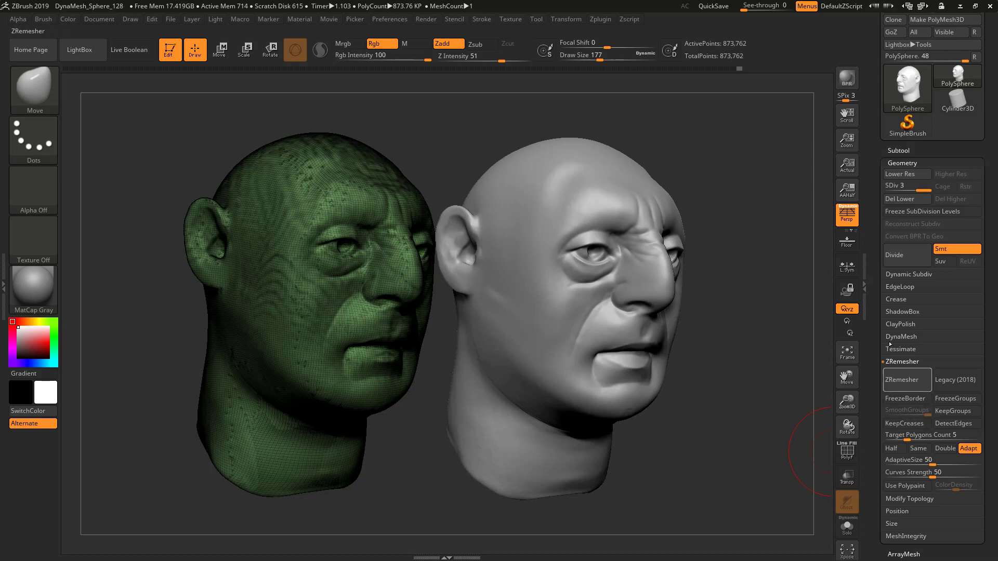
Freeze the subdivision levels and remesh the live head with ZRemesher, undoing and redoing the remesh to compare both meshes
left_click(917, 211)
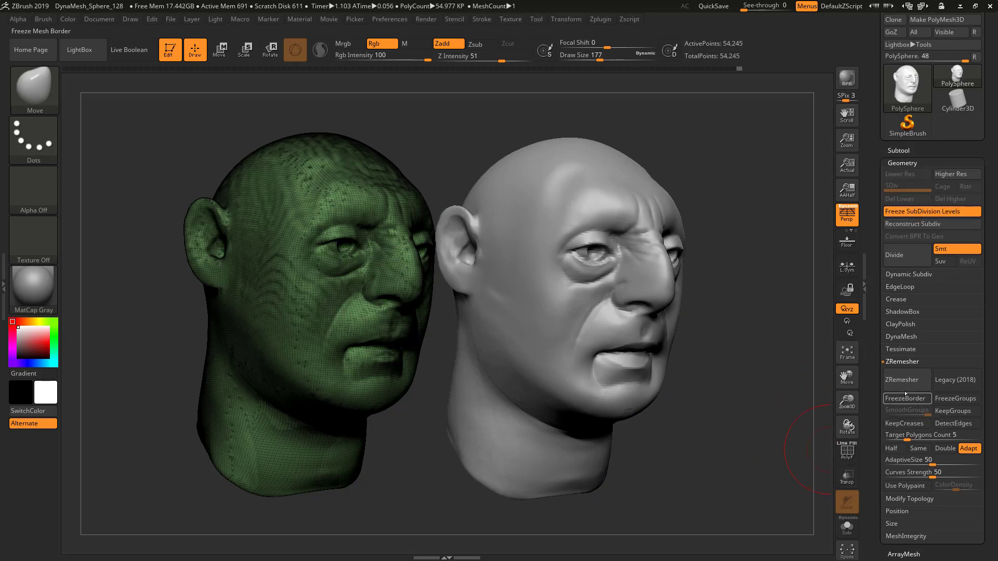
left_click(903, 381)
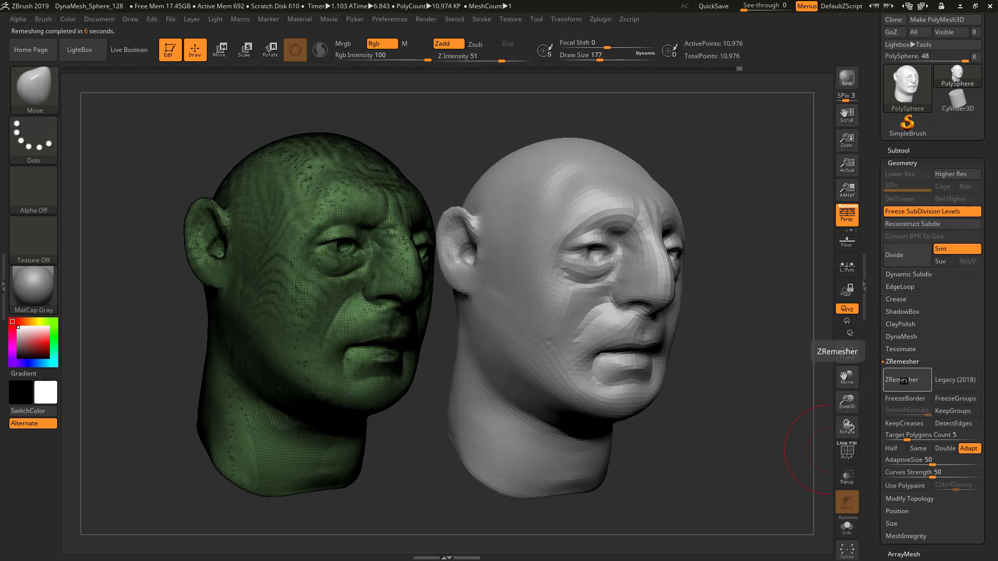
key("ctrl+z")
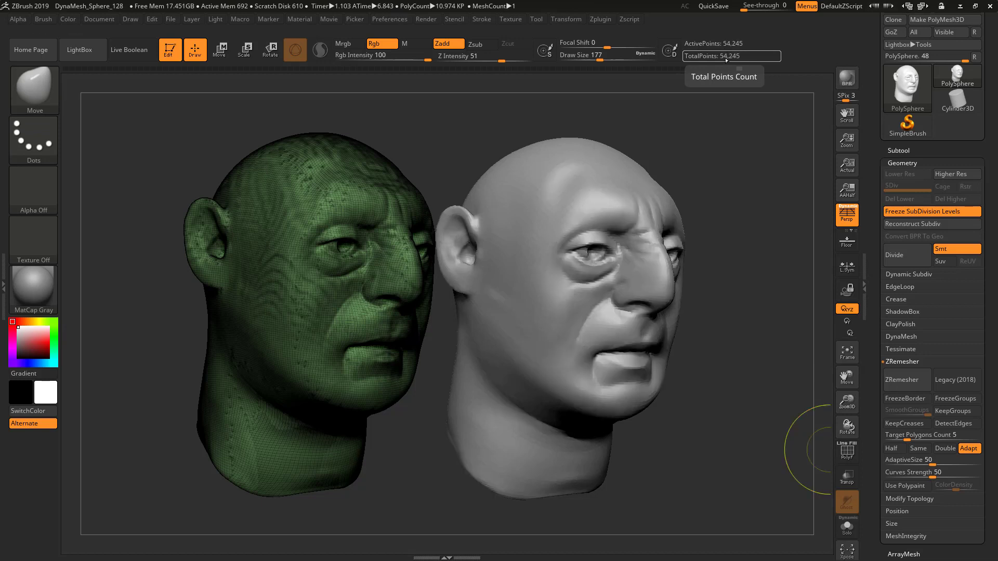
key("ctrl+shift+z")
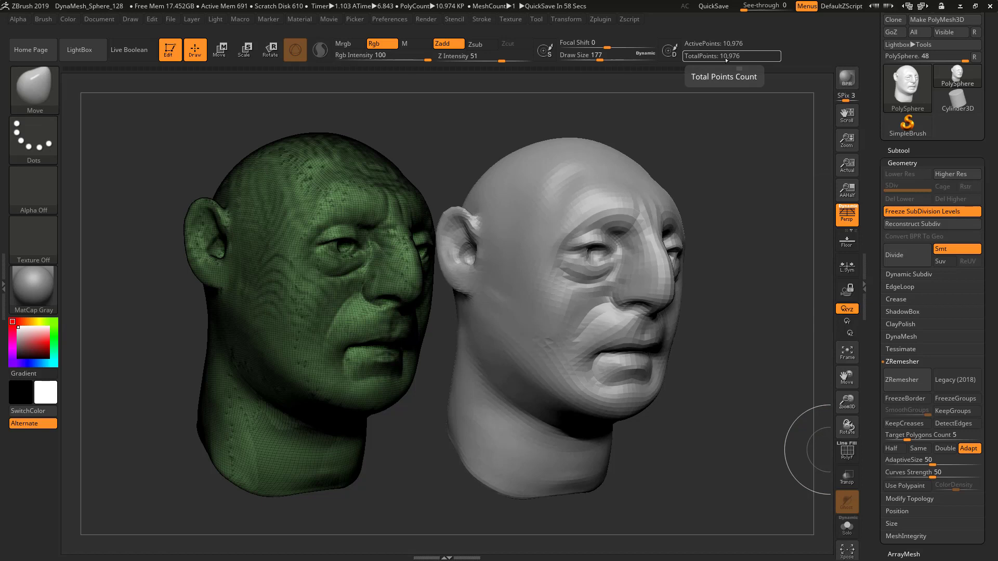
Try subdividing the remeshed head three times, then undo the subdivisions while keeping the remesh
key("ctrl+d")
key("ctrl+d")
key("ctrl+d")
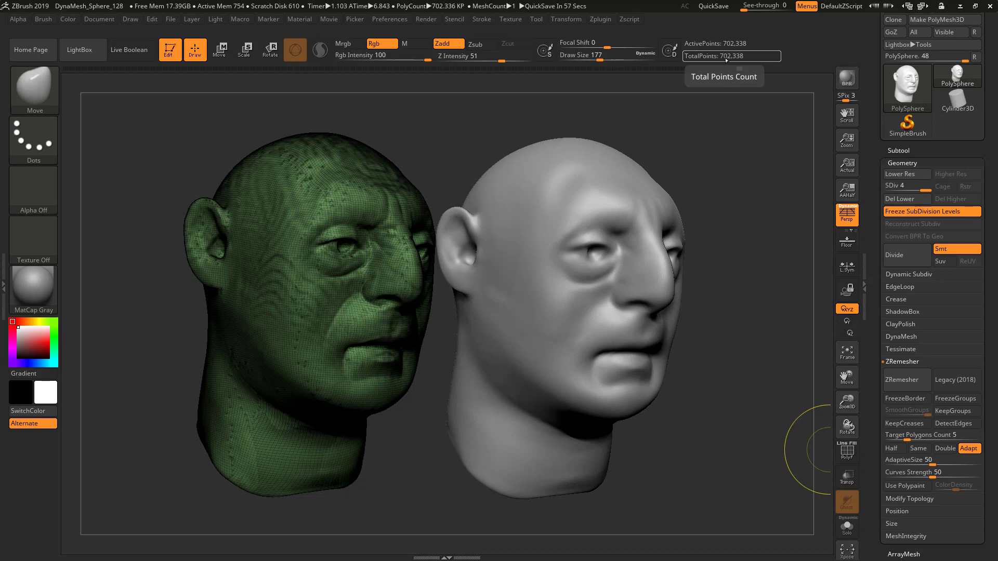
key("ctrl+z")
key("ctrl+z")
key("ctrl+z")
key("ctrl+z")
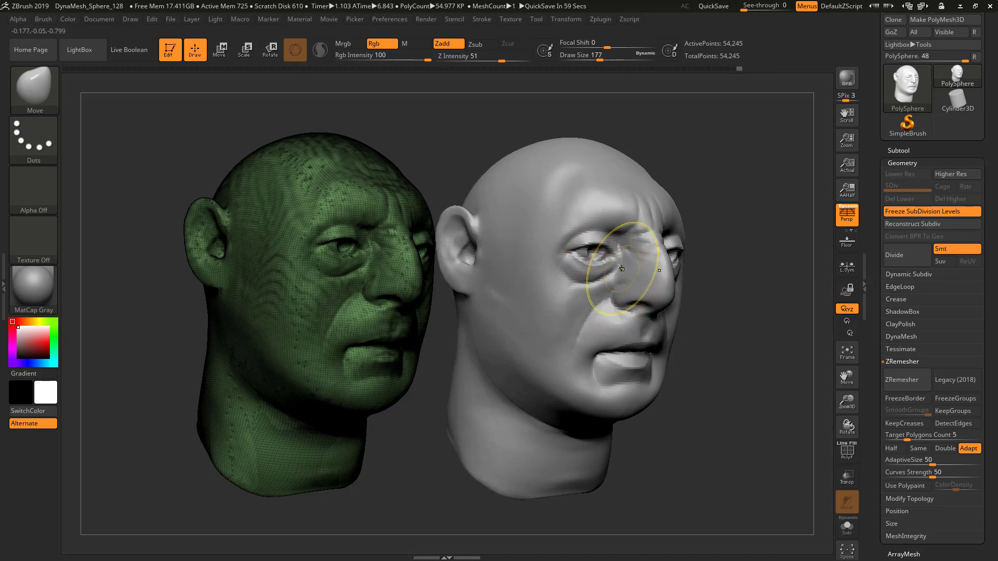
key("ctrl+shift+z")
Unfreeze the subdivision levels to project the detail onto the remeshed head and show its wireframe
left_click_drag(734, 379, 749, 372)
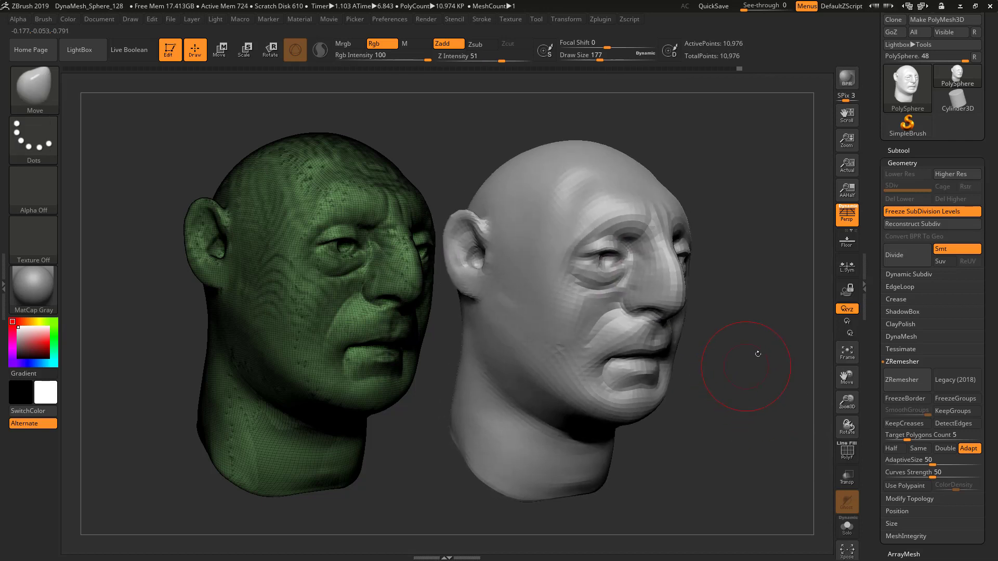
left_click(907, 213)
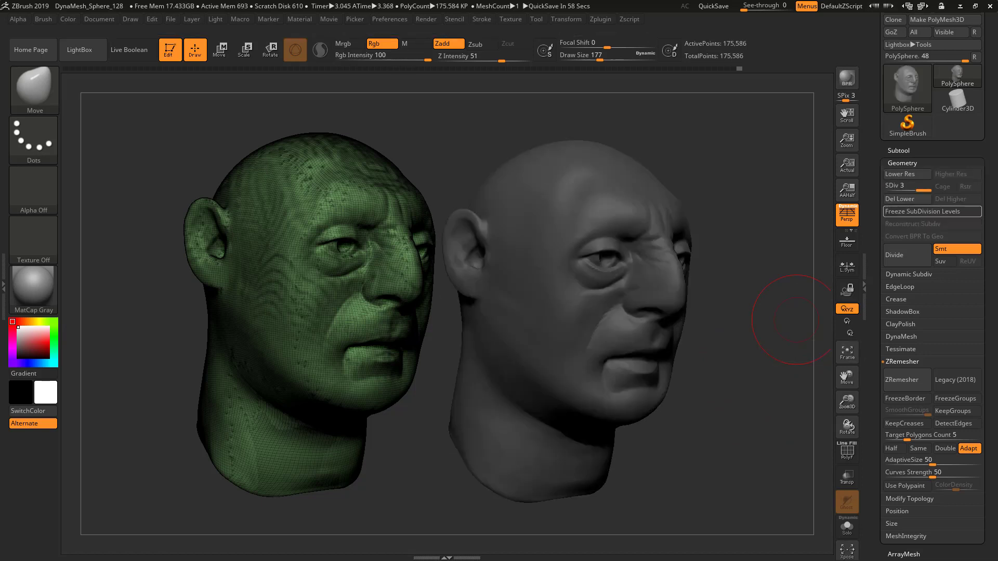
mouse_move(743, 338)
left_mouse_down()
mouse_move(748, 423)
mouse_move(757, 415)
mouse_move(737, 423)
mouse_move(751, 428)
left_mouse_up()
key("shift+f")
Open a screen sketch and mark the snapshot head's forehead with a red arrow and a small grid
key("super+w")
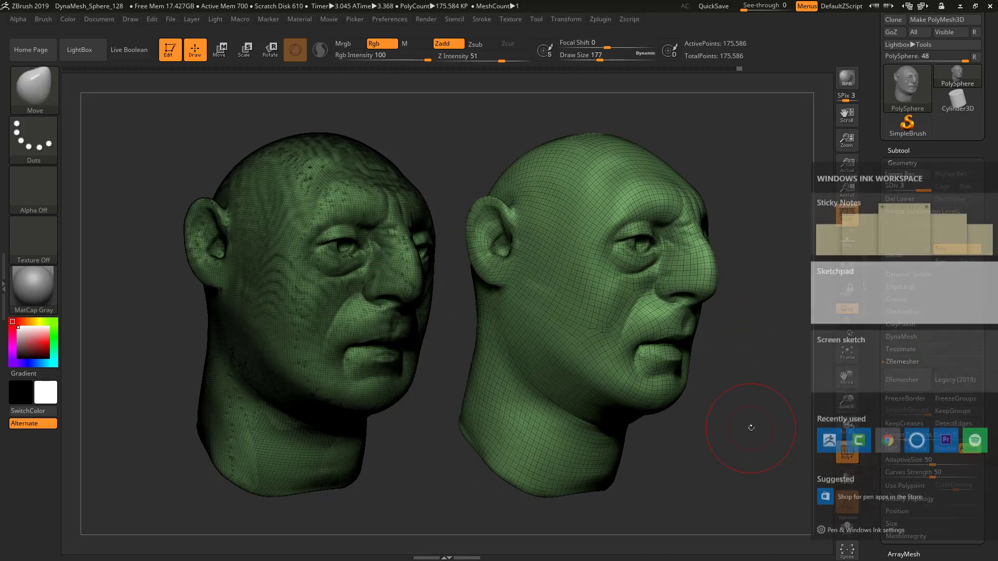
left_click(840, 339)
left_click_drag(456, 118, 398, 183)
left_click_drag(404, 152, 424, 181)
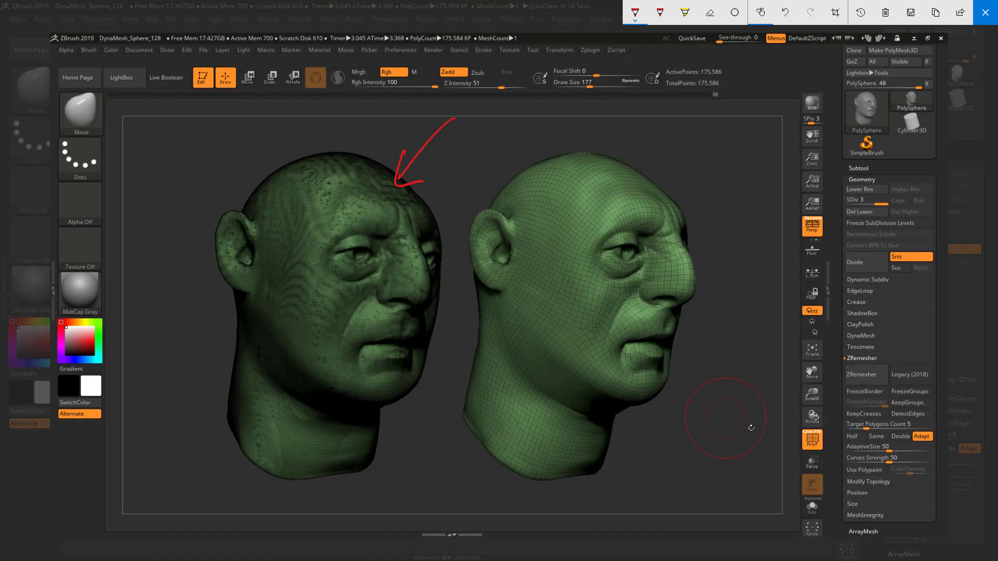
mouse_move(363, 187)
left_mouse_down()
mouse_move(364, 241)
mouse_move(372, 242)
left_mouse_up()
left_click_drag(377, 190, 384, 242)
left_click_drag(355, 213, 385, 209)
mouse_move(357, 224)
left_mouse_down()
mouse_move(389, 214)
mouse_move(384, 233)
left_mouse_up()
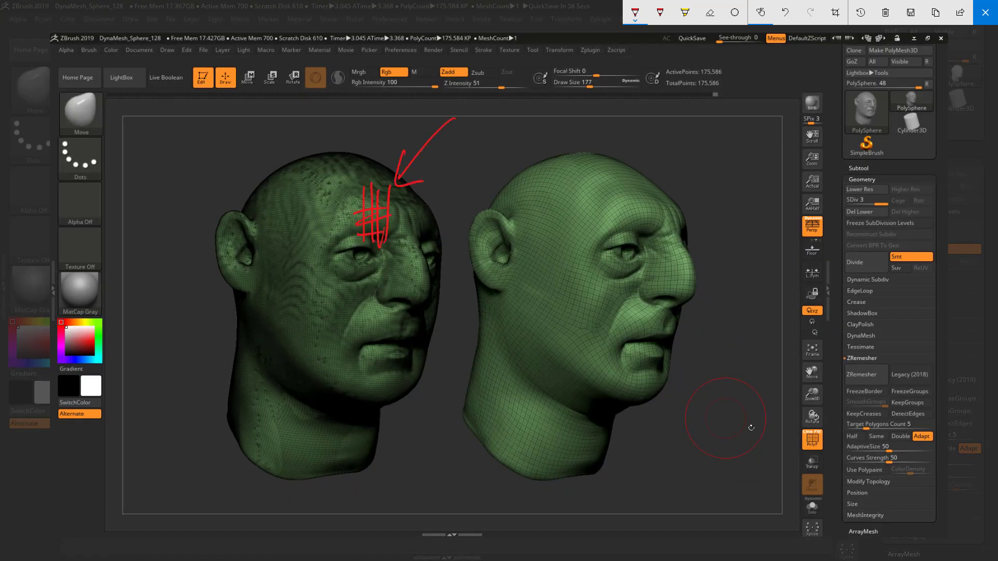
Trace the remeshed head's edge flow in red around the eye, mouth and ear and along the cheek
left_click_drag(601, 238, 605, 277)
left_click_drag(619, 311, 622, 375)
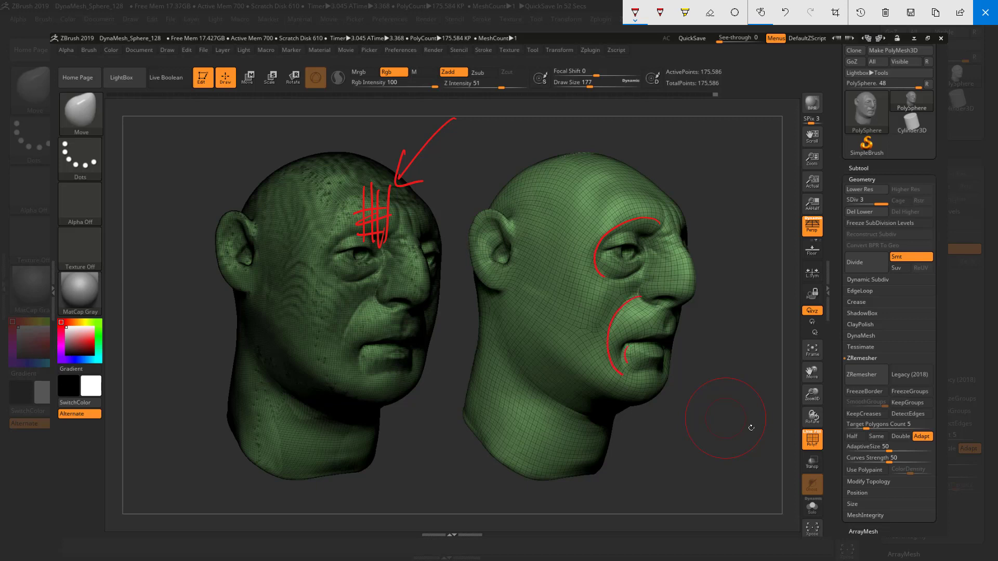
left_click_drag(498, 215, 508, 256)
left_click_drag(555, 215, 601, 401)
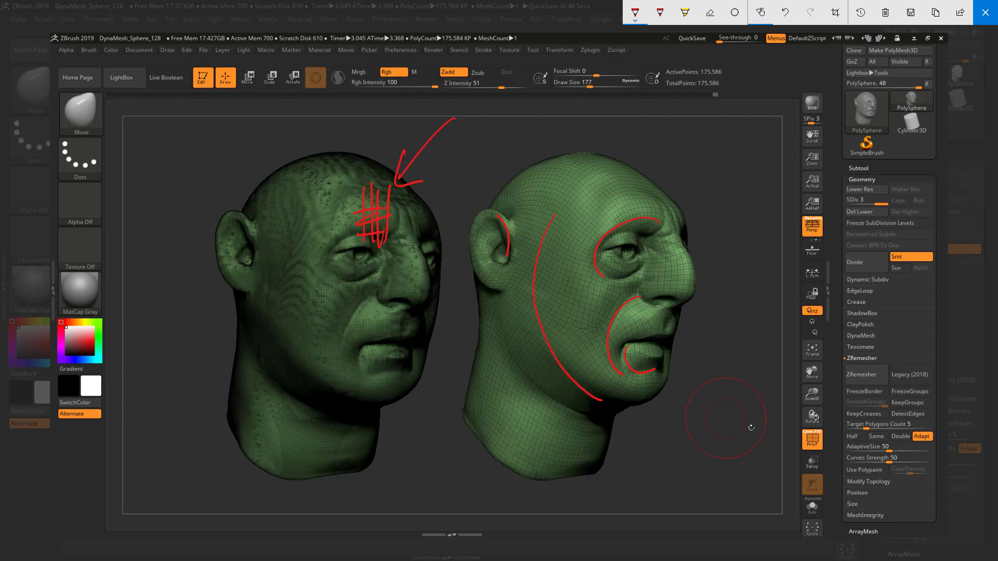
Write 700,000 in red beside the arrow pointing at the snapshot head
mouse_move(441, 140)
left_mouse_down()
mouse_move(457, 134)
mouse_move(458, 161)
left_mouse_up()
left_click_drag(450, 151, 466, 146)
mouse_move(470, 131)
left_mouse_down()
mouse_move(467, 151)
mouse_move(470, 132)
left_mouse_up()
left_click_drag(479, 125, 490, 149)
left_click_drag(499, 115, 509, 129)
left_click_drag(524, 102, 521, 124)
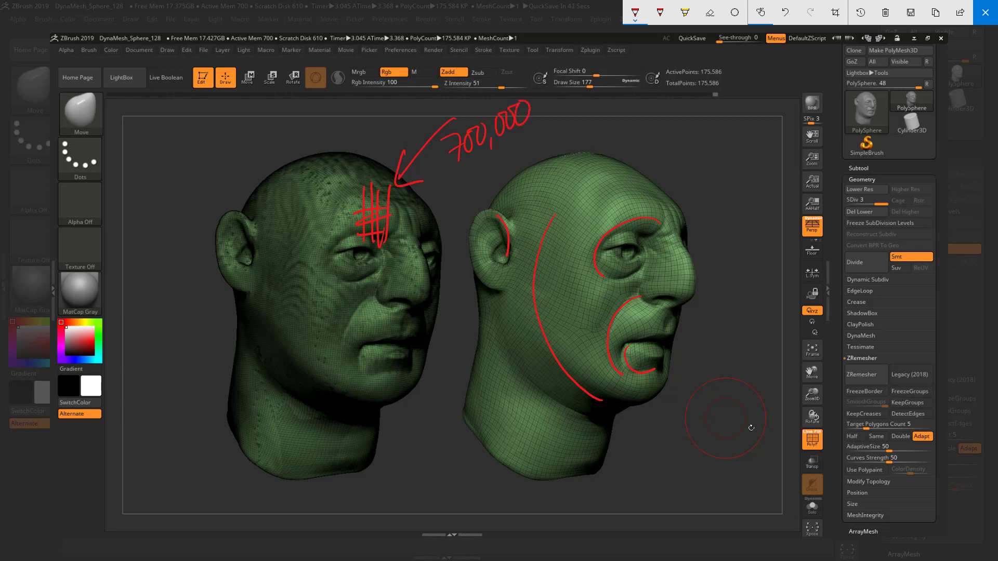
Write 175,000 in red above the remeshed head and close the screen sketch
left_click_drag(664, 137, 667, 161)
mouse_move(672, 134)
left_mouse_down()
mouse_move(678, 152)
mouse_move(696, 146)
left_mouse_up()
mouse_move(693, 125)
left_mouse_down()
mouse_move(703, 120)
mouse_move(709, 145)
left_mouse_up()
mouse_move(722, 114)
left_mouse_down()
mouse_move(717, 130)
mouse_move(737, 110)
left_mouse_up()
mouse_move(734, 120)
left_mouse_down()
mouse_move(759, 88)
mouse_move(768, 94)
left_mouse_up()
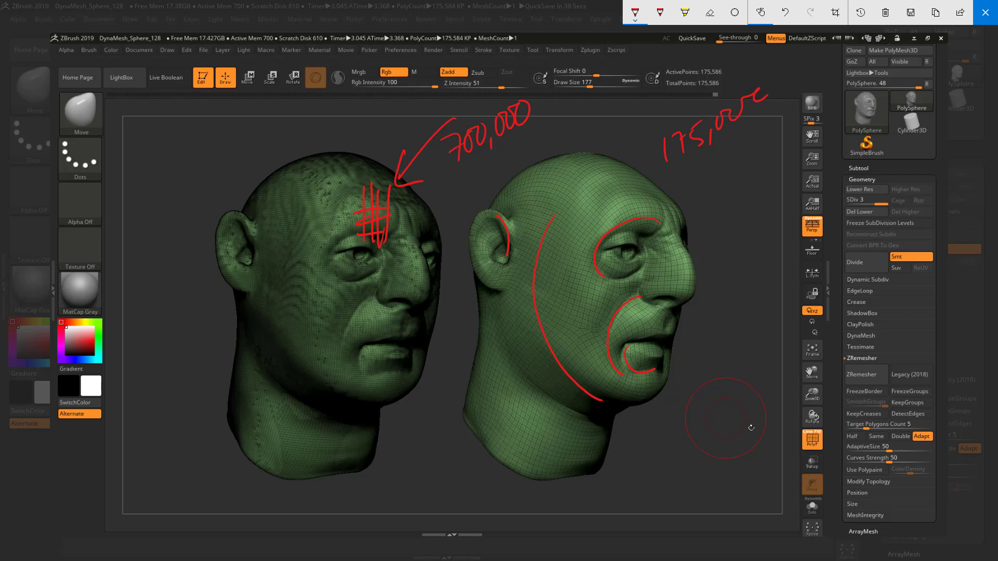
left_click(985, 12)
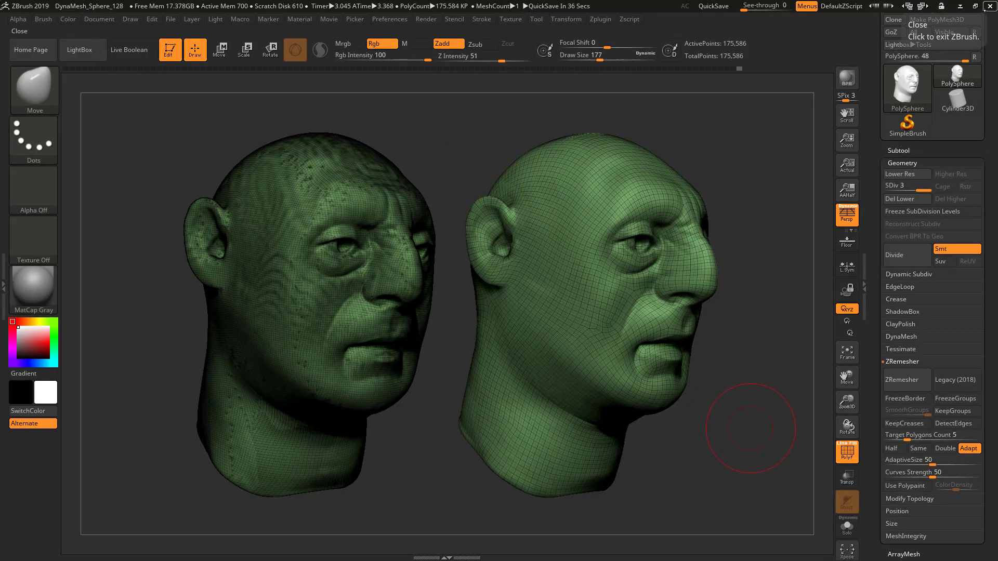
Hide the remeshed head's wireframe and clear the snapshot from the canvas to view the face up close
key("shift+f")
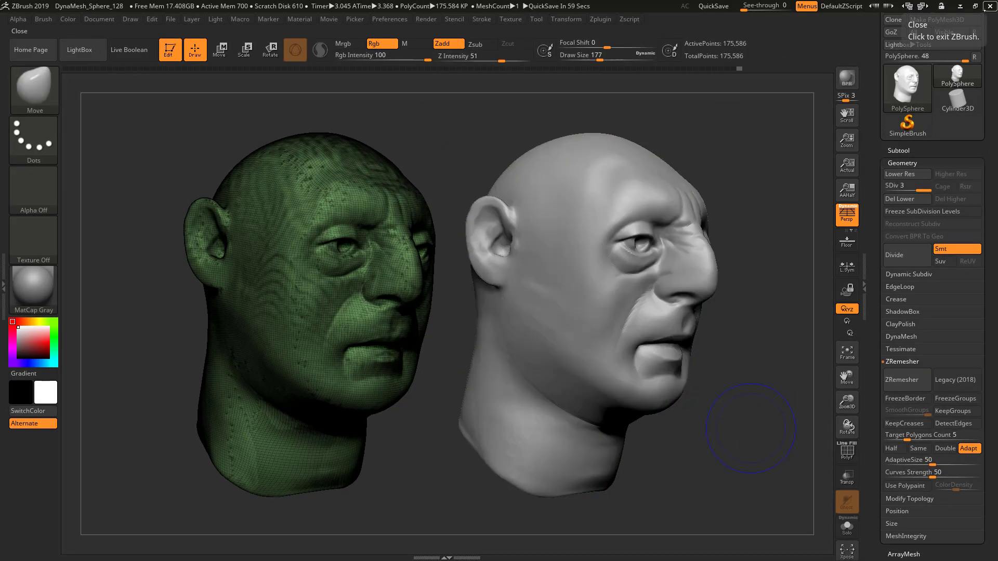
mouse_move(751, 429)
left_mouse_down()
mouse_move(710, 414)
mouse_move(705, 431)
mouse_move(761, 461)
mouse_move(768, 484)
left_mouse_up()
key("ctrl+n")
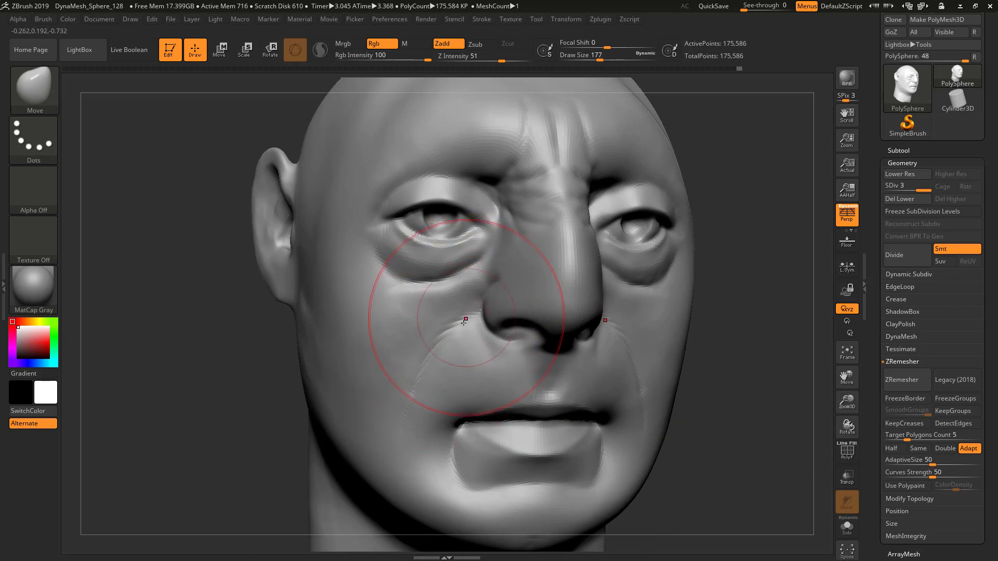
Subdivide the head to level 4, reduce the brush size to 41, and display the whole head's wireframe
key("ctrl")
key("ctrl+d")
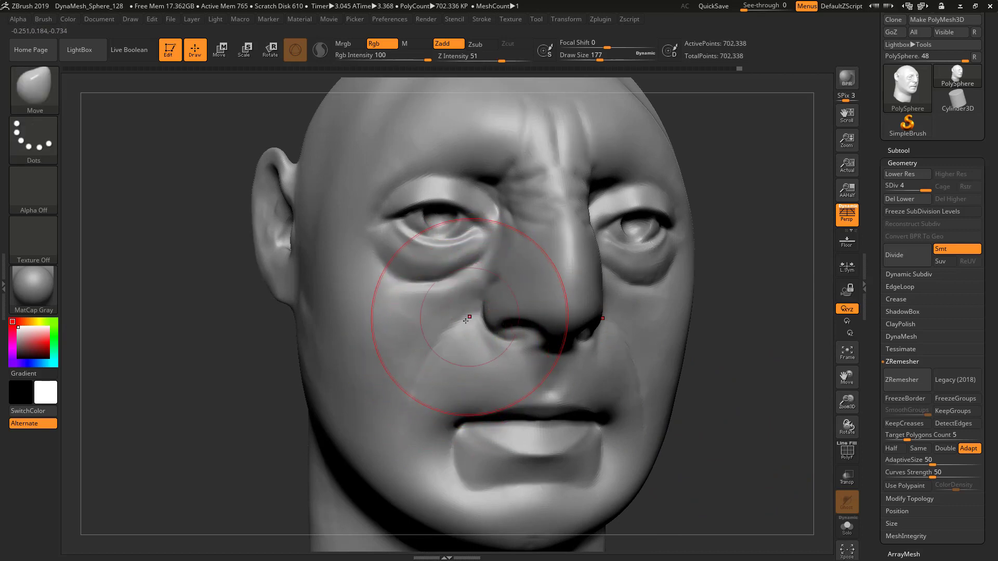
key("s")
left_click_drag(469, 321, 448, 323)
left_click_drag(756, 346, 723, 270, "alt")
mouse_move(701, 311)
left_mouse_down()
mouse_move(736, 324)
mouse_move(659, 338)
left_mouse_up()
key("shift+f")
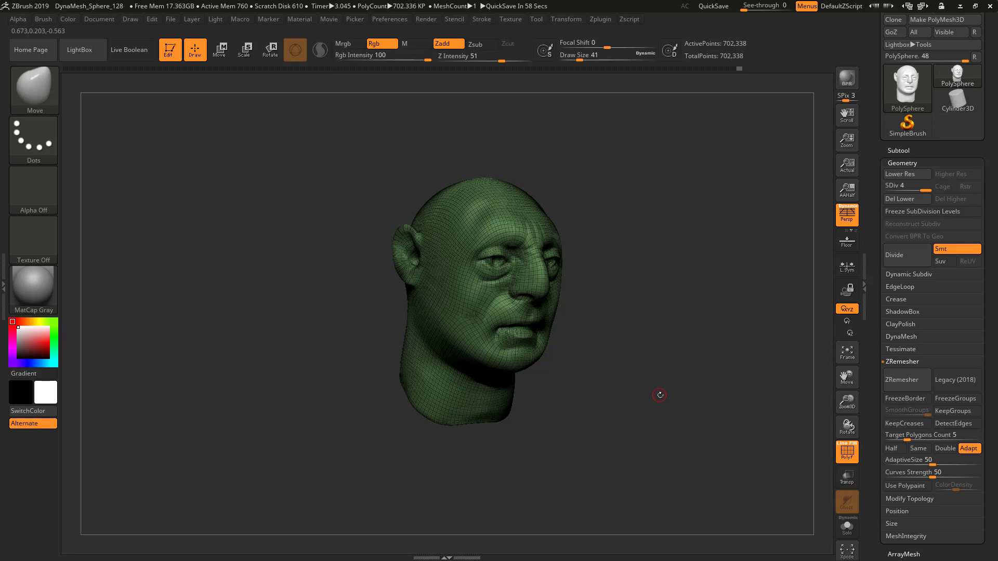
Divide the head's base mesh once with its subdivision levels frozen, unfreeze the levels, and hide the wireframe
key("ctrl")
key("shift+d")
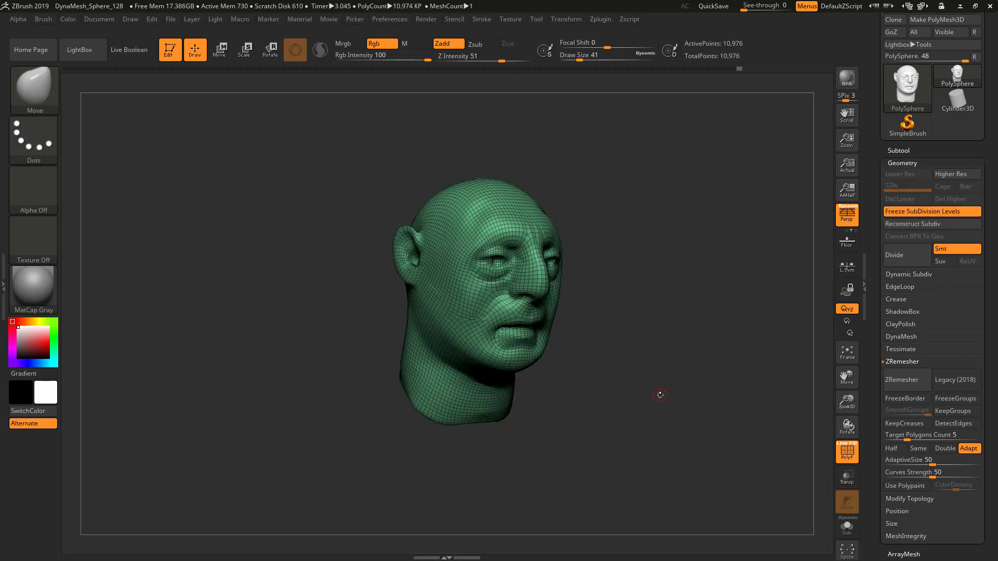
key("ctrl")
key("ctrl+d")
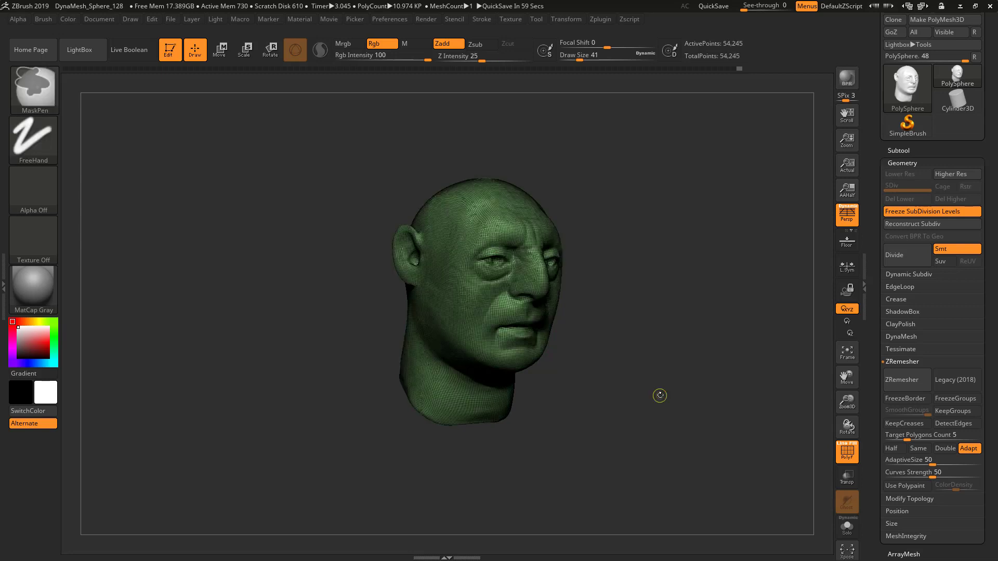
key("ctrl+d")
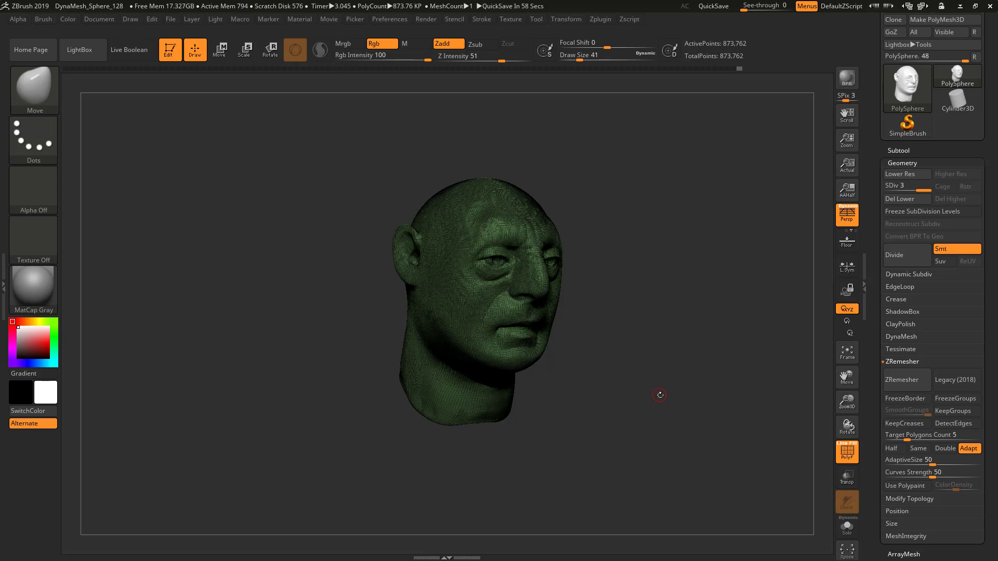
key("shift+f")
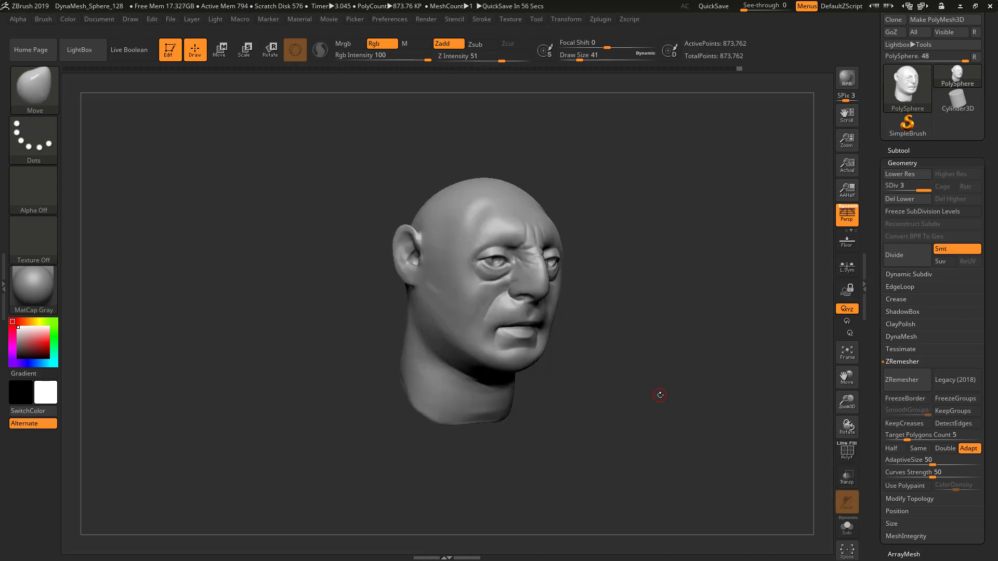
Set the brush size to 408 and show the DynaMesh settings in place of the ZRemesher ones
mouse_move(660, 395)
left_mouse_down()
mouse_move(644, 426)
mouse_move(626, 386)
mouse_move(607, 408)
mouse_move(684, 416)
mouse_move(677, 401)
left_mouse_up()
key("s")
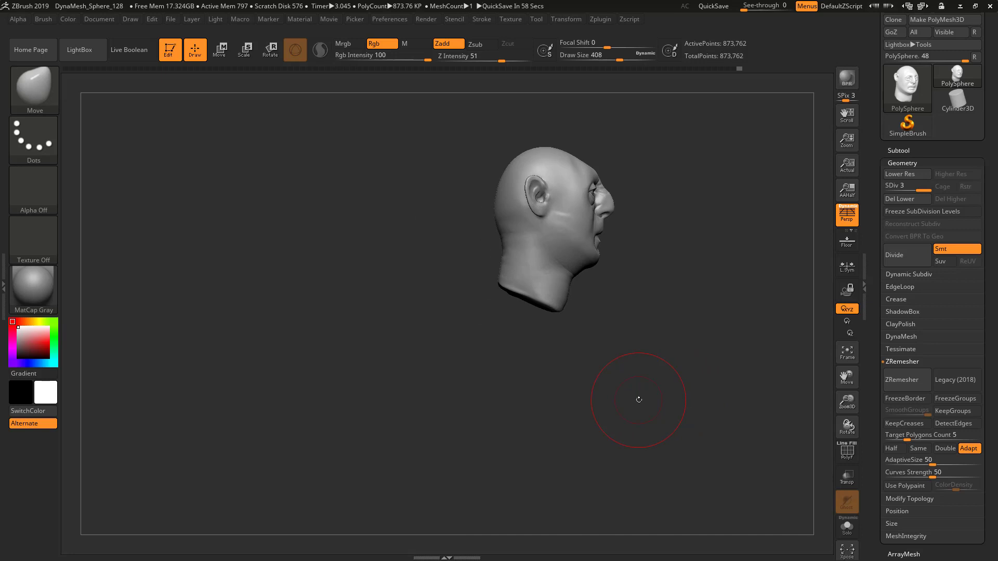
left_click(911, 361)
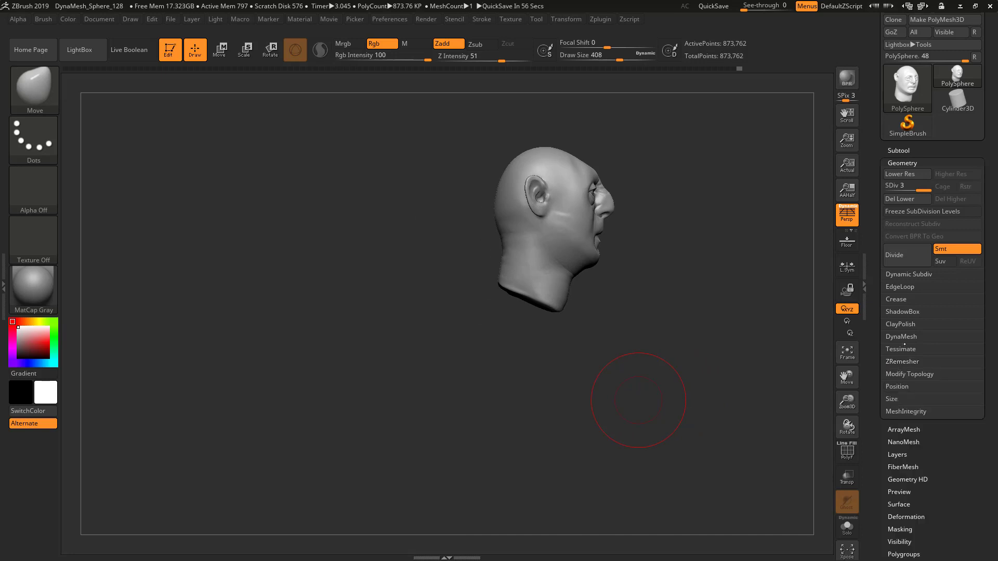
left_click(897, 336)
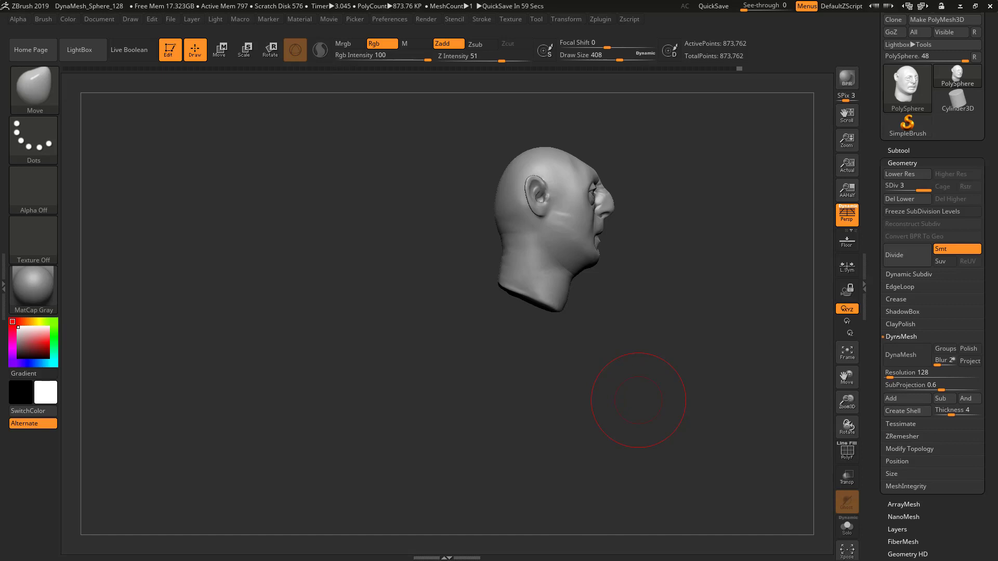
left_click_drag(638, 400, 632, 394)
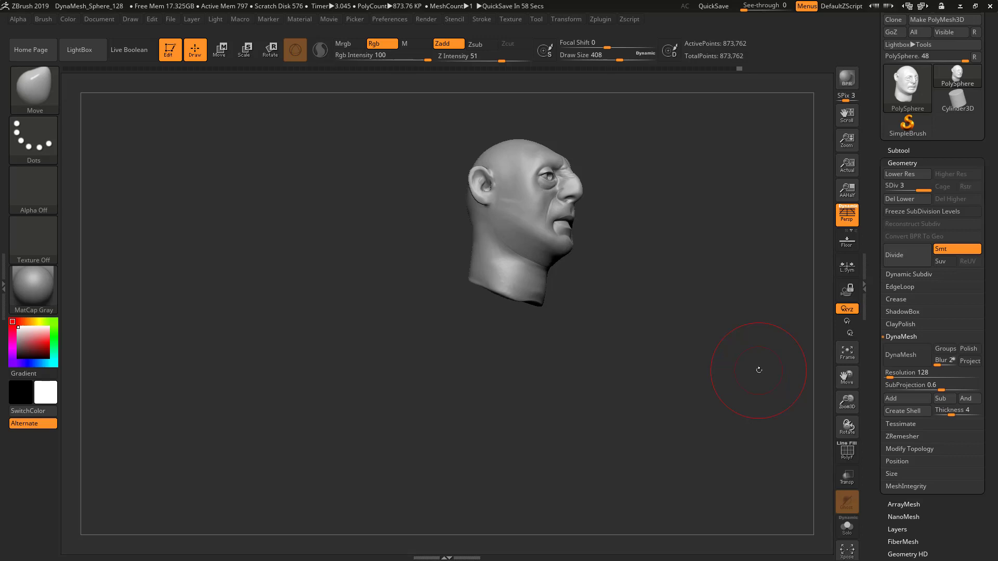
Choose the PolySphere from the IMM Primitives brush and freeze the head's subdivision levels to allow inserting it
left_click(34, 88)
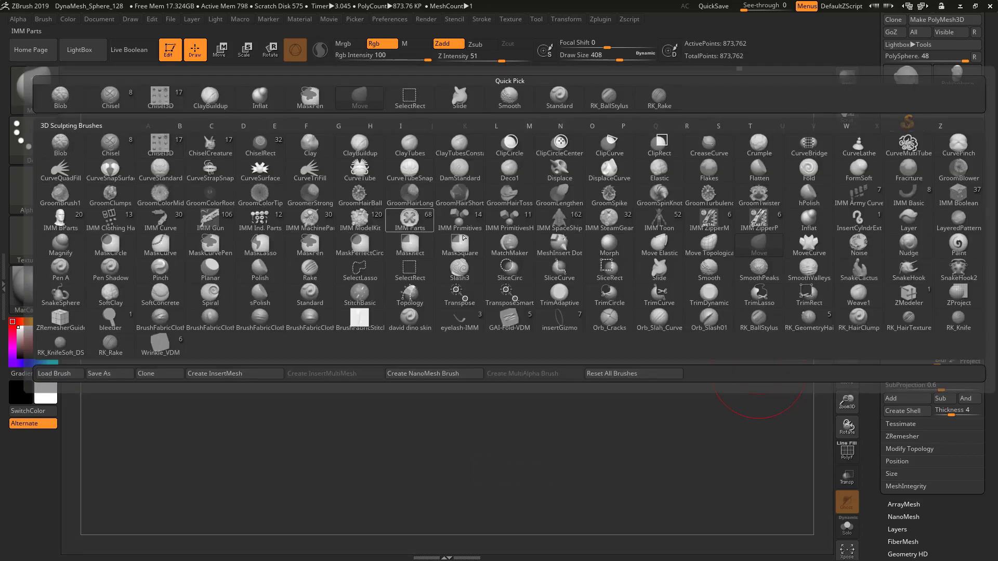
key("i")
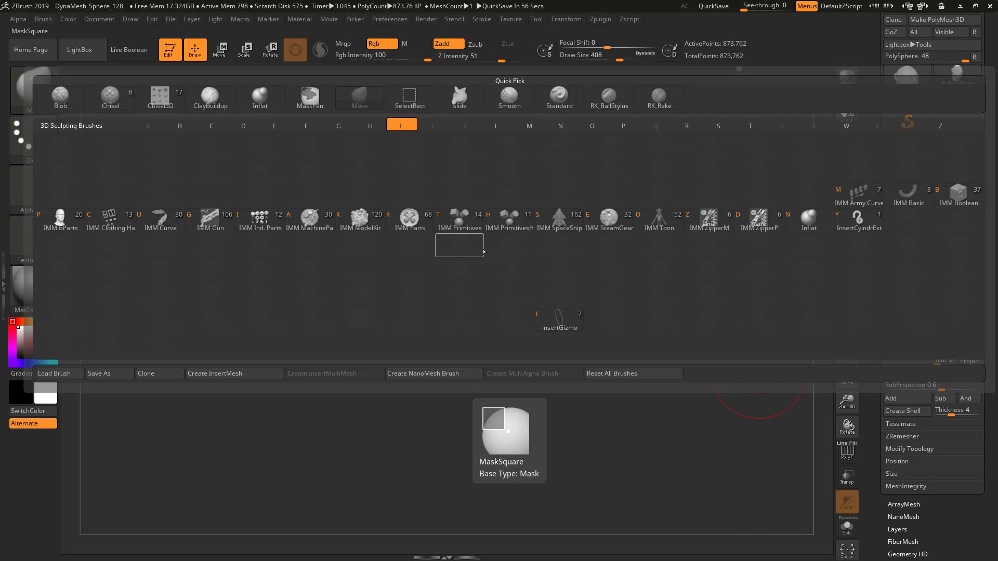
left_click(466, 220)
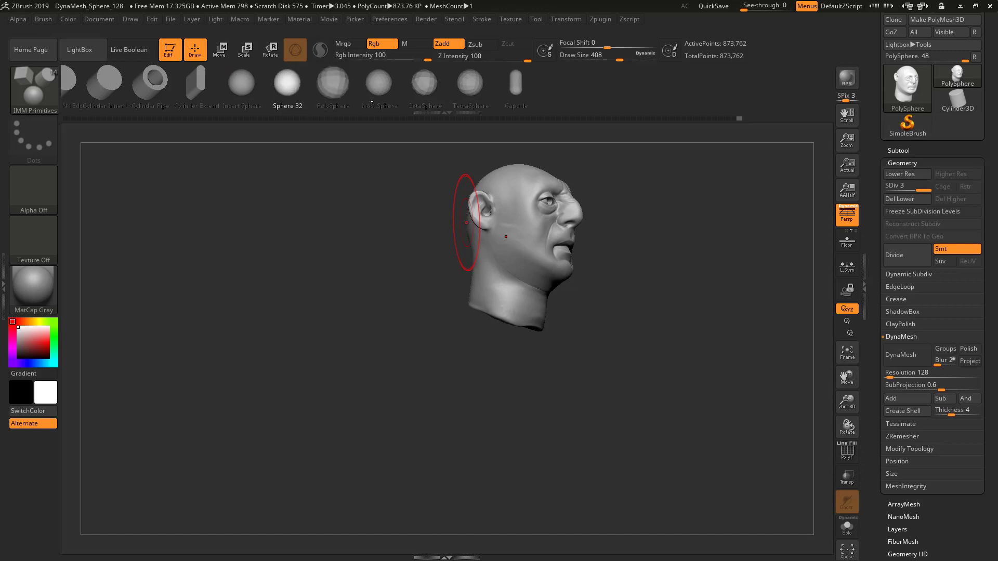
left_click_drag(537, 93, 597, 93)
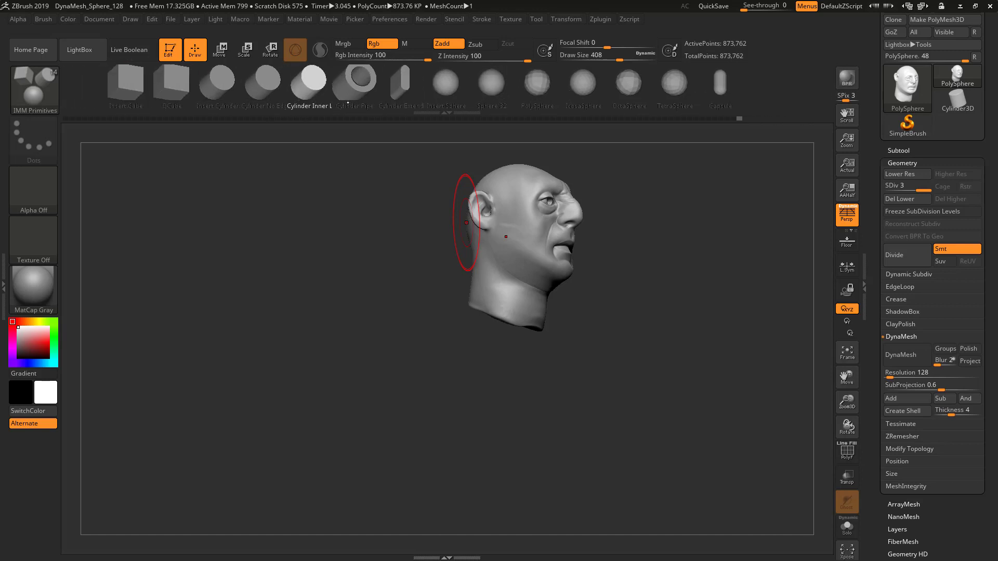
left_click_drag(535, 86, 460, 83)
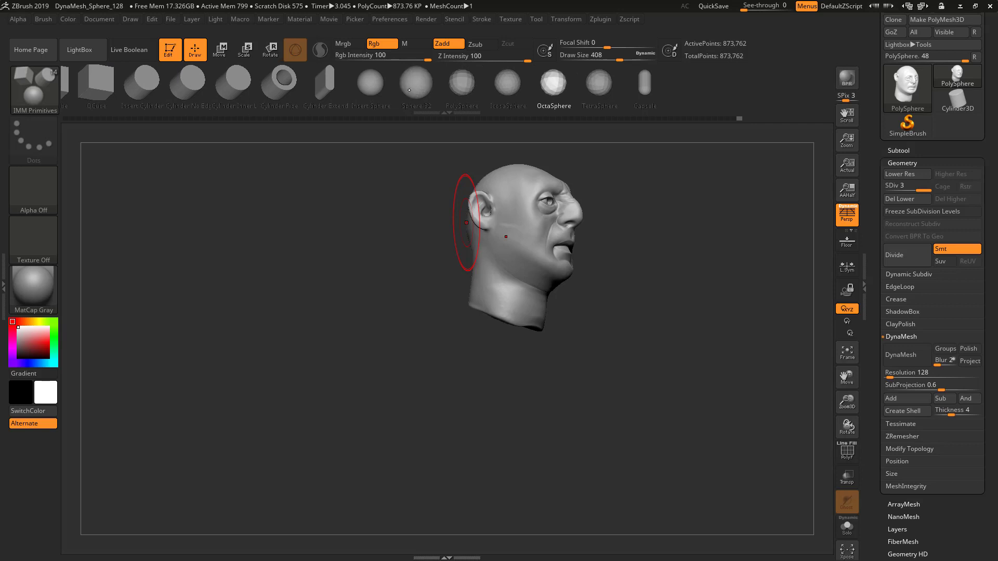
left_click(469, 86)
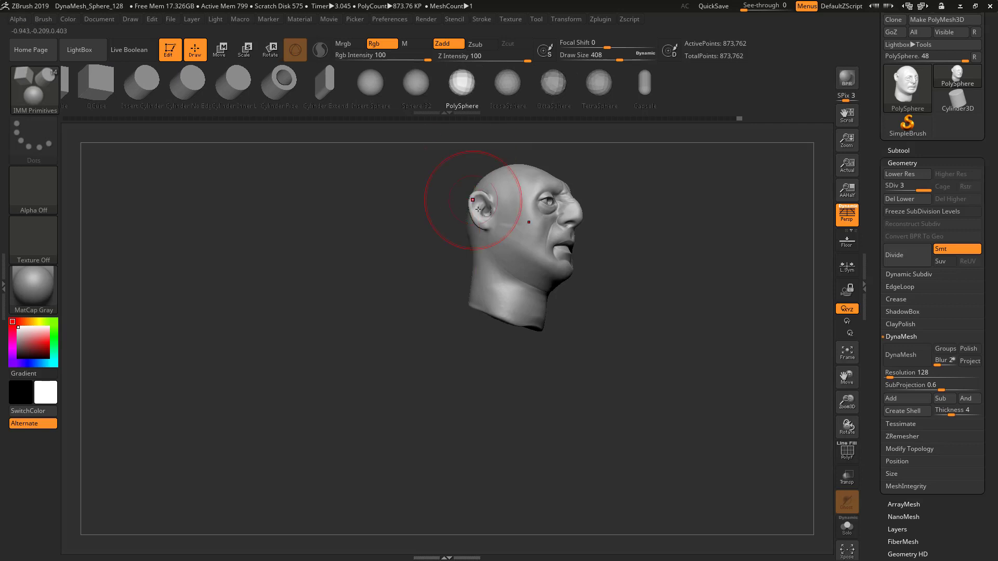
left_click_drag(515, 253, 520, 283)
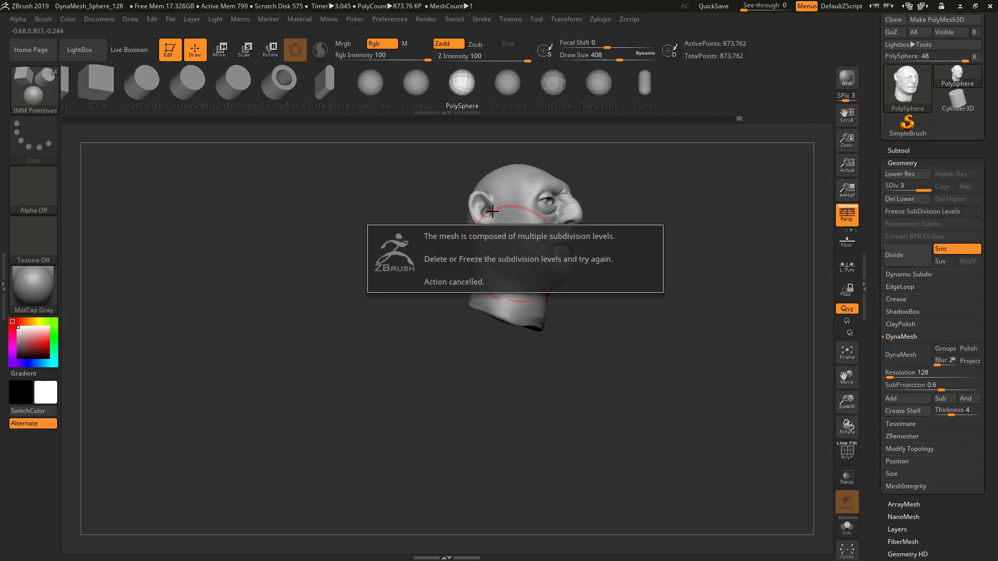
left_click(912, 211)
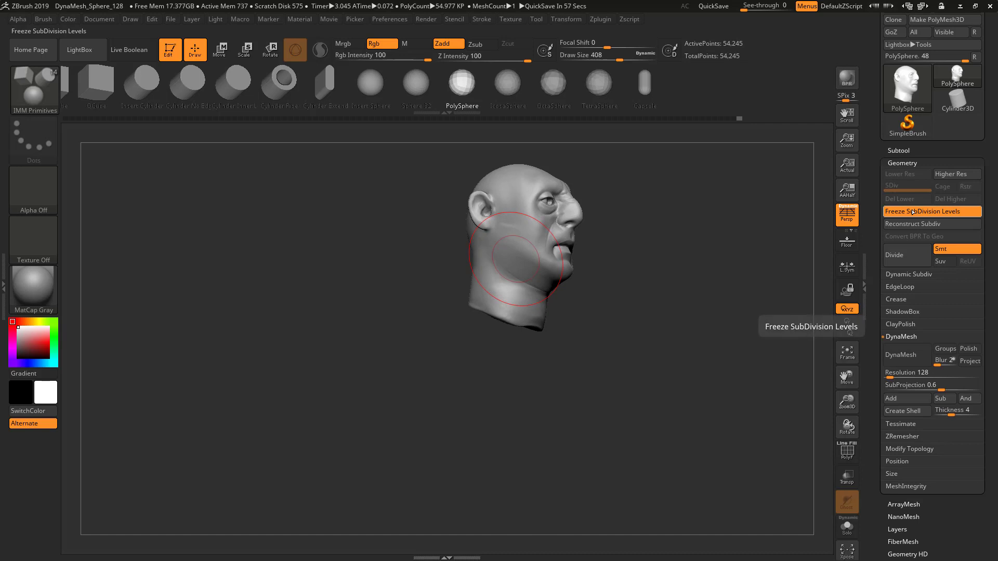
Try inserting the PolySphere at the base of the neck from different angles, undoing each attempt
left_click_drag(593, 405, 579, 364)
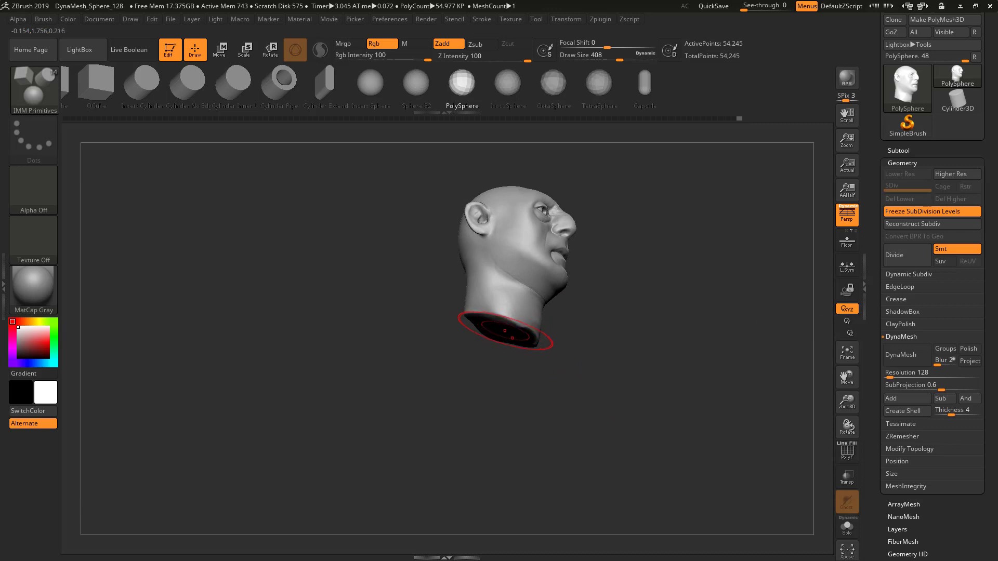
left_click_drag(500, 288, 531, 319)
mouse_move(662, 359)
left_mouse_down()
mouse_move(650, 407)
mouse_move(629, 403)
left_mouse_up()
key("ctrl+z")
left_click_drag(646, 455, 641, 299)
mouse_move(544, 297)
left_mouse_down()
mouse_move(718, 401)
mouse_move(742, 400)
mouse_move(612, 291)
left_mouse_up()
key("ctrl+z")
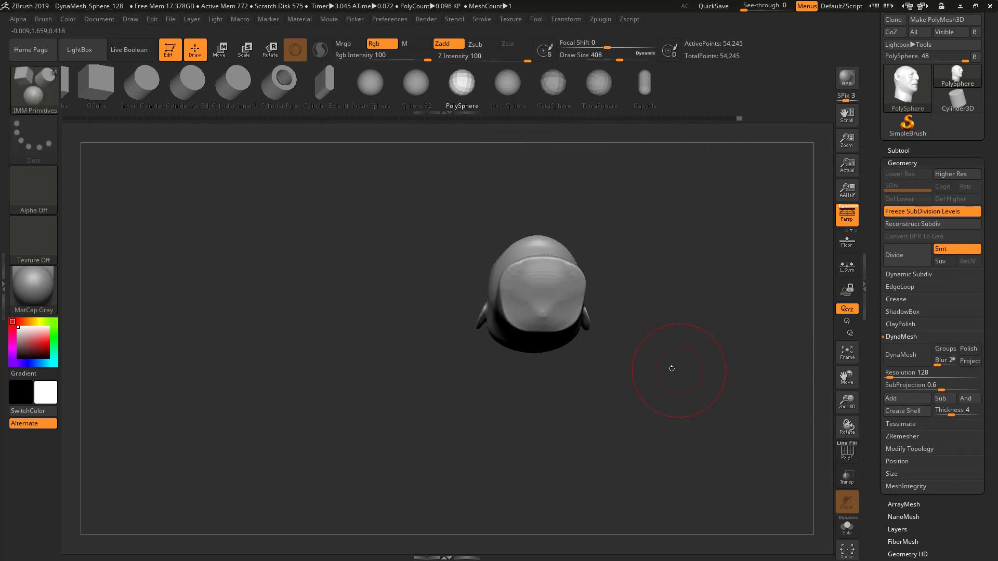
left_click_drag(556, 312, 605, 299)
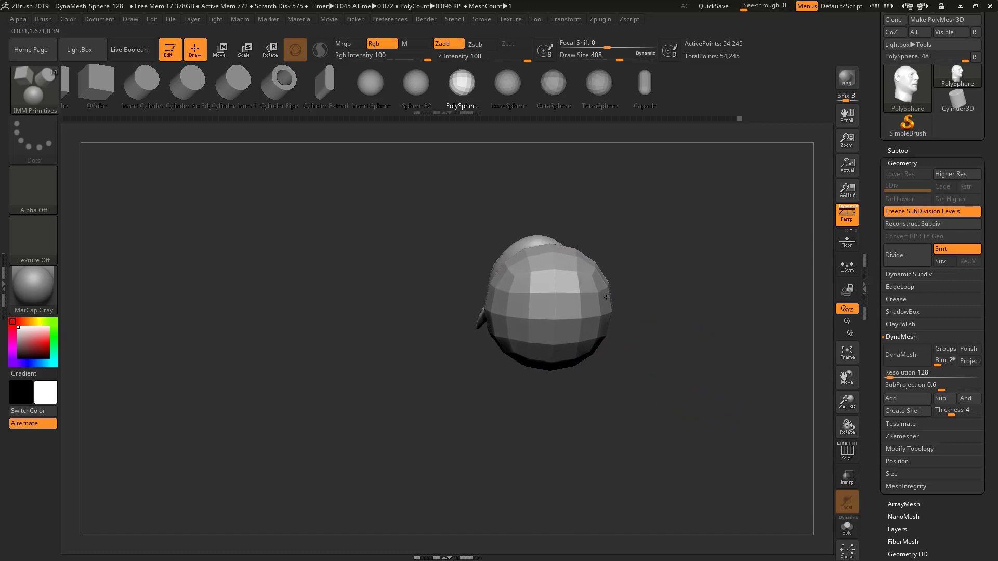
left_click_drag(679, 283, 595, 356)
key("ctrl+z")
left_click_drag(446, 315, 453, 407)
left_click_drag(584, 461, 590, 343)
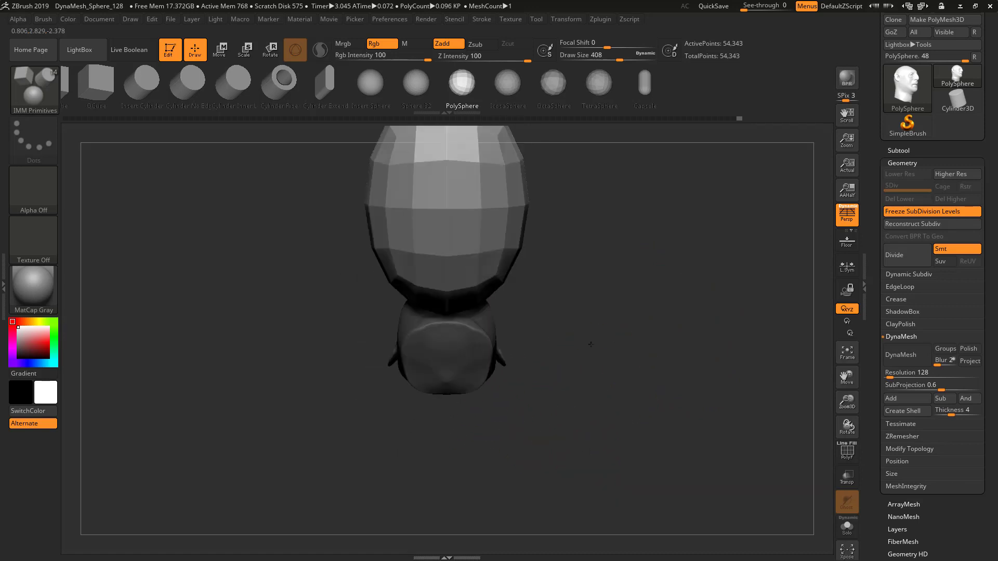
key("ctrl+z")
left_click_drag(454, 362, 565, 353)
key("ctrl+z")
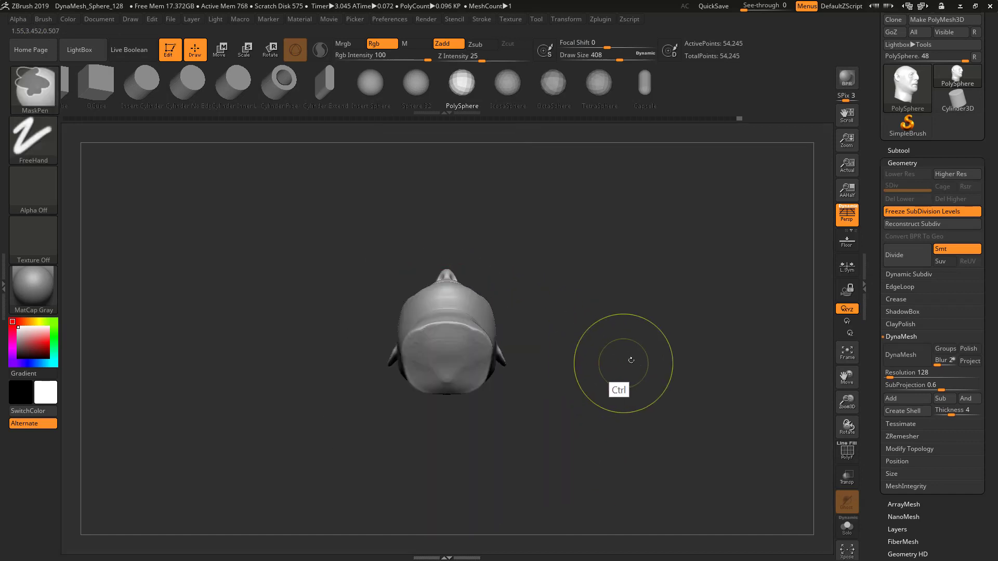
Insert a PolySphere wider than the neck at its base from the front view
left_click_drag(630, 359, 701, 351, "shift")
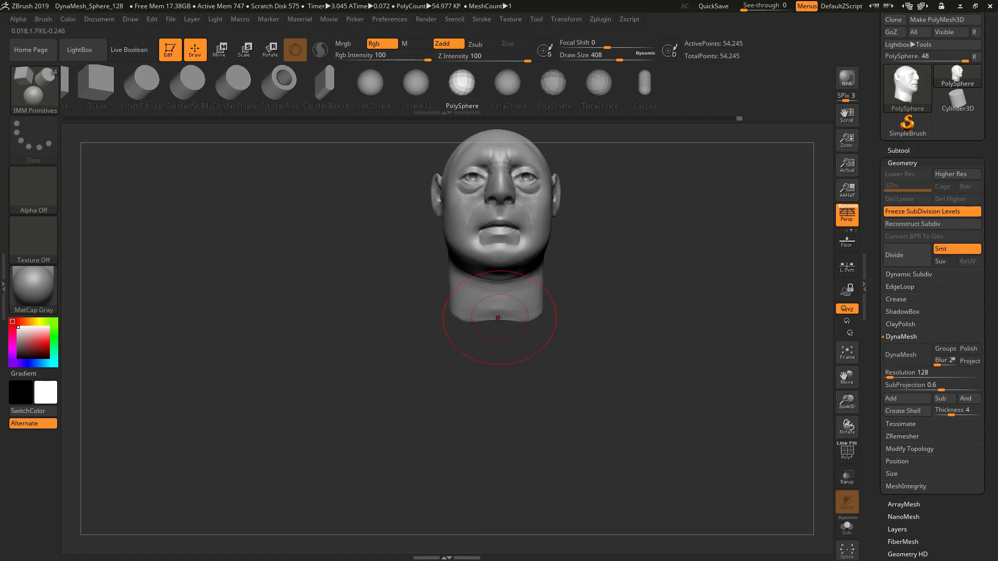
left_click_drag(500, 299, 509, 412)
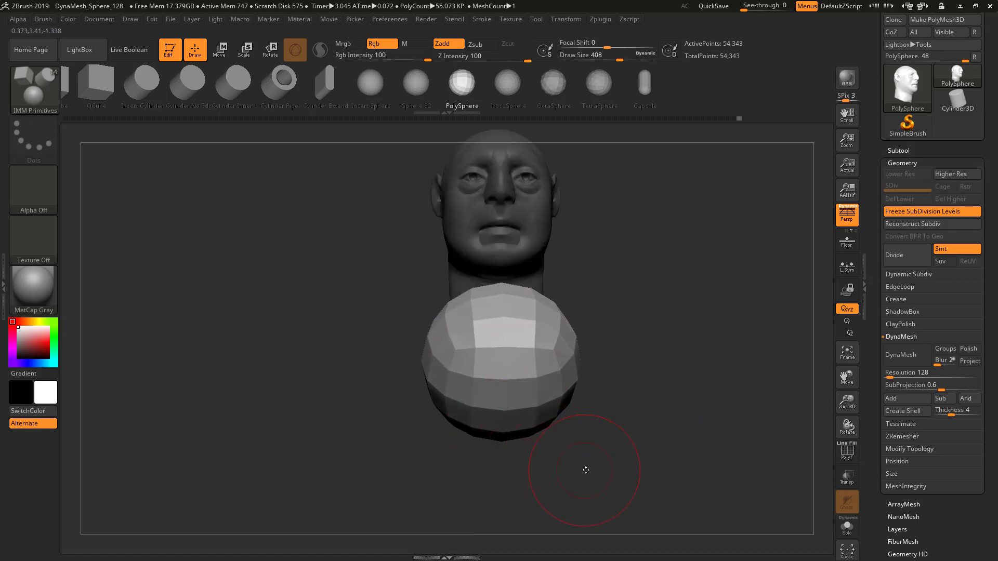
left_click_drag(644, 437, 602, 434)
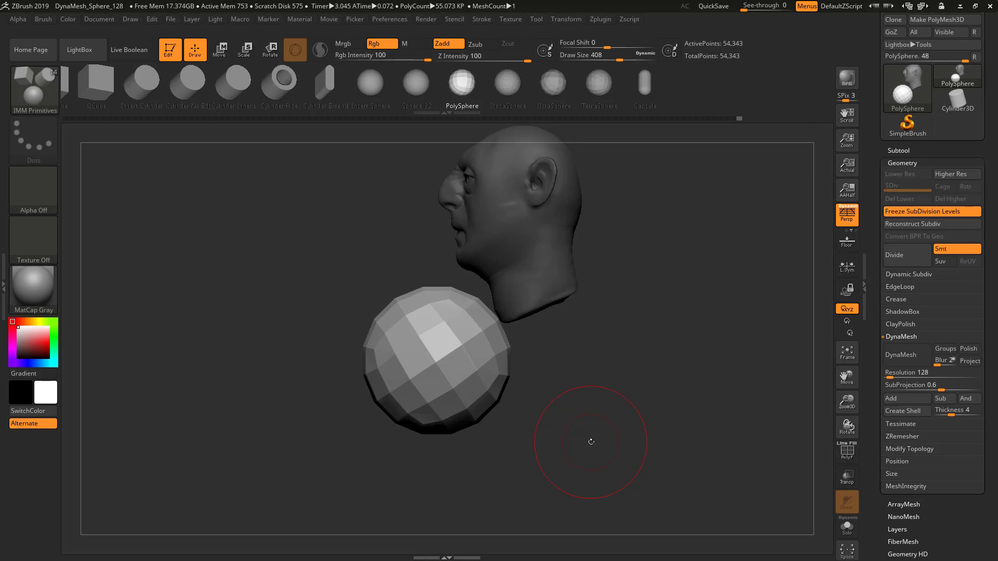
Circle the Move, Scale and Rotate tools and the gizmo toggle in red, write GIZMO, and close the screen sketch
key("super+w")
mouse_move(573, 416)
left_mouse_down()
mouse_move(313, 195)
mouse_move(284, 131)
left_mouse_up()
mouse_move(284, 51)
left_mouse_down()
mouse_move(241, 82)
mouse_move(304, 66)
mouse_move(220, 69)
left_mouse_up()
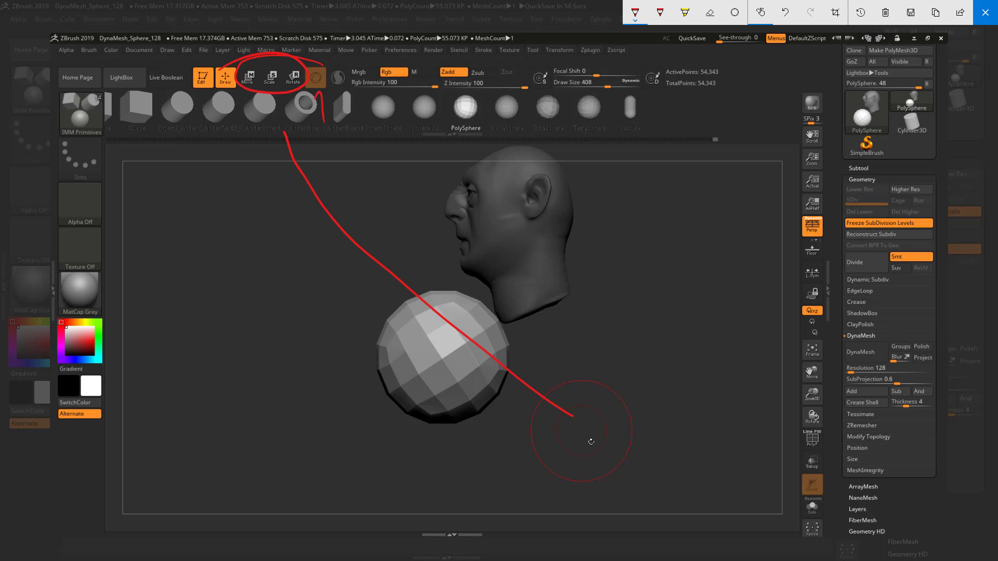
left_click_drag(324, 92, 303, 83)
left_click_drag(365, 122, 383, 117)
left_click_drag(395, 104, 393, 103)
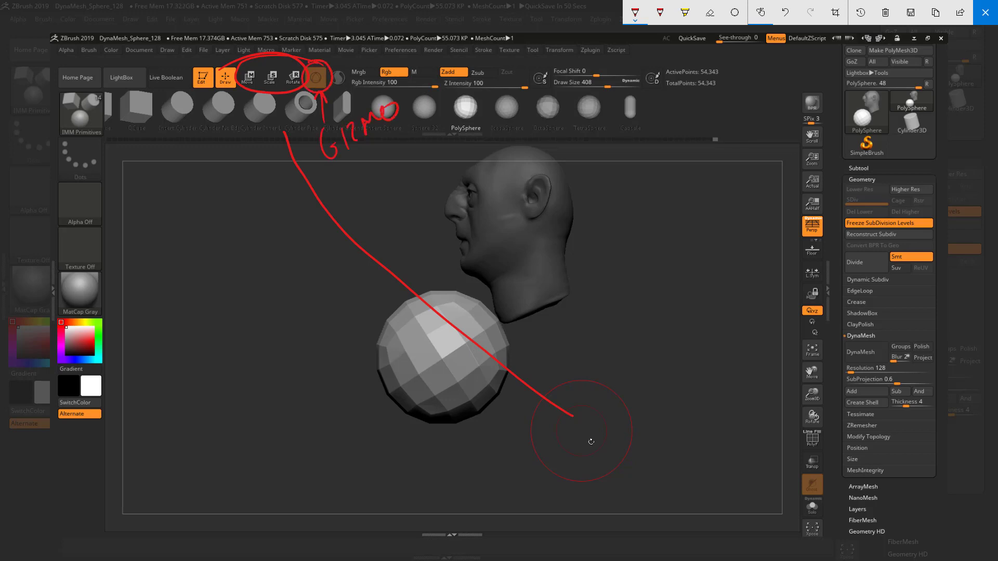
left_click(984, 12)
Activate Move, draw trial transpose lines from the sphere with the gizmo off, and restore the gizmo
left_click(220, 49)
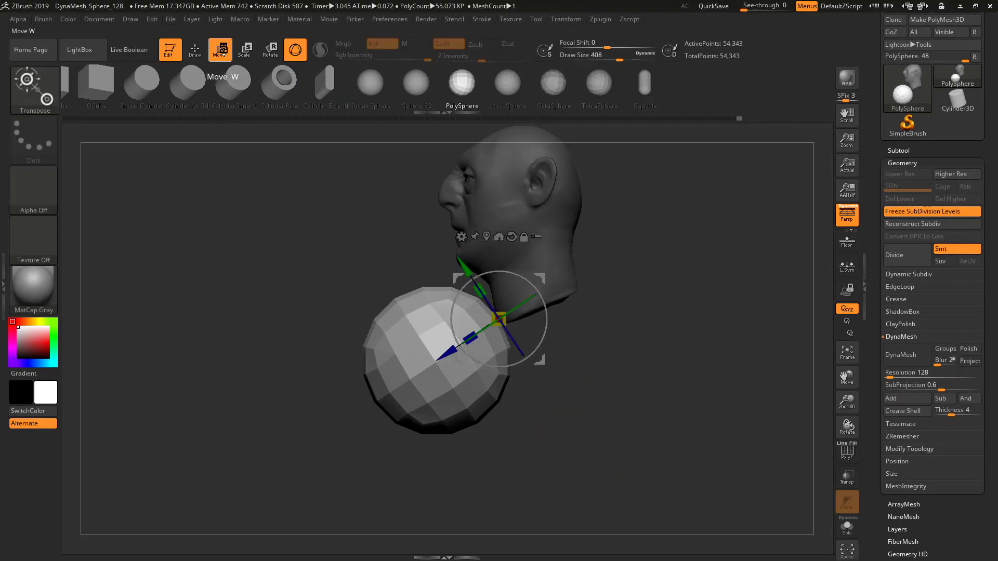
left_click(297, 51)
left_click_drag(453, 373, 652, 325)
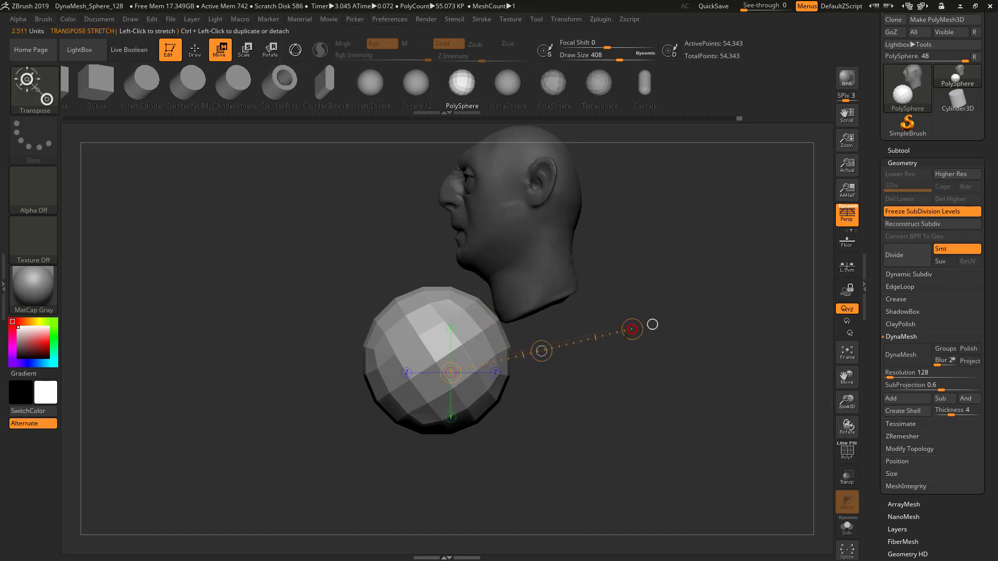
mouse_move(419, 336)
left_mouse_down()
mouse_move(405, 232)
mouse_move(411, 187)
left_mouse_up()
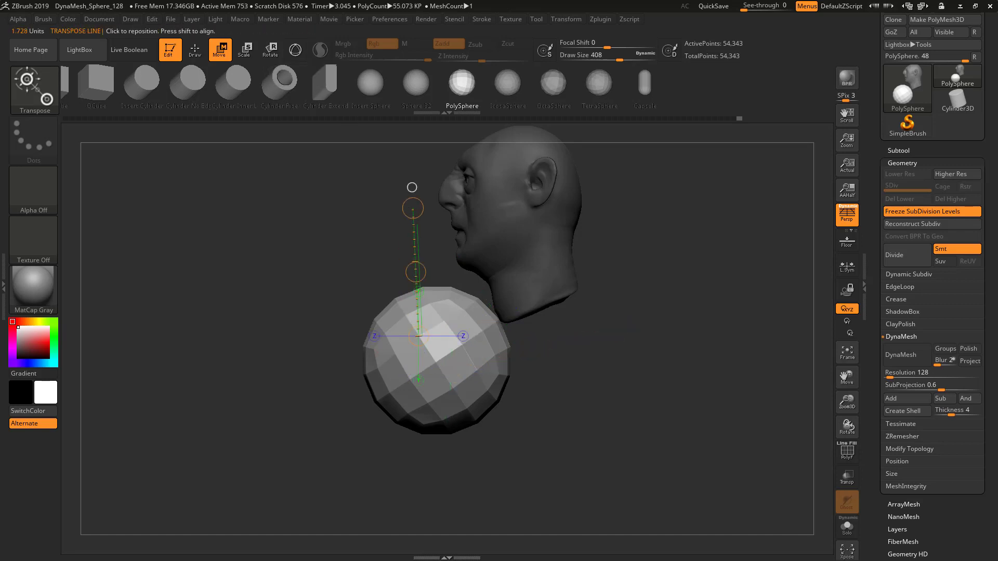
left_click(295, 50)
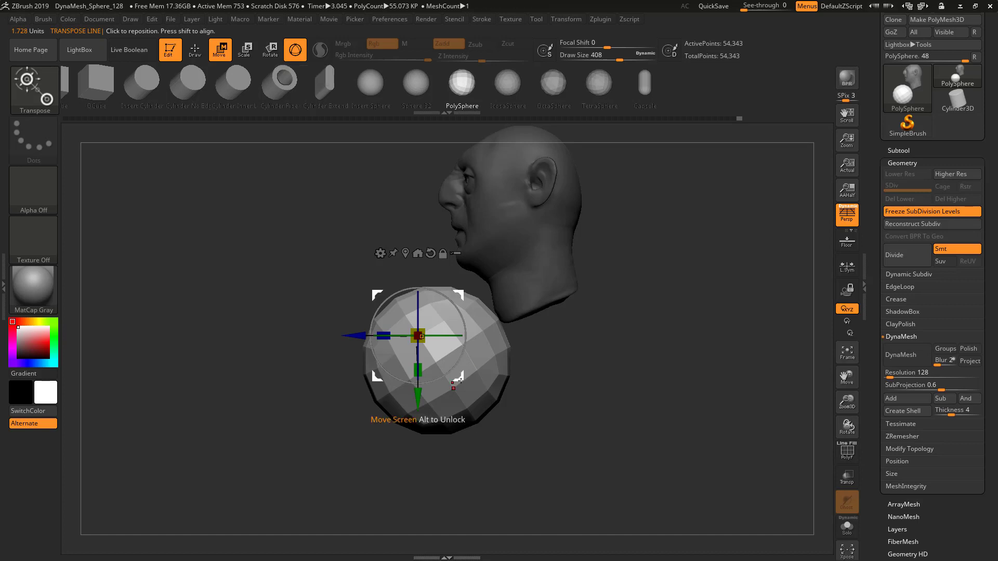
Move the inserted sphere beneath the neck and stretch it sideways with symmetry into a wide shoulder shape
left_click_drag(461, 381, 546, 422)
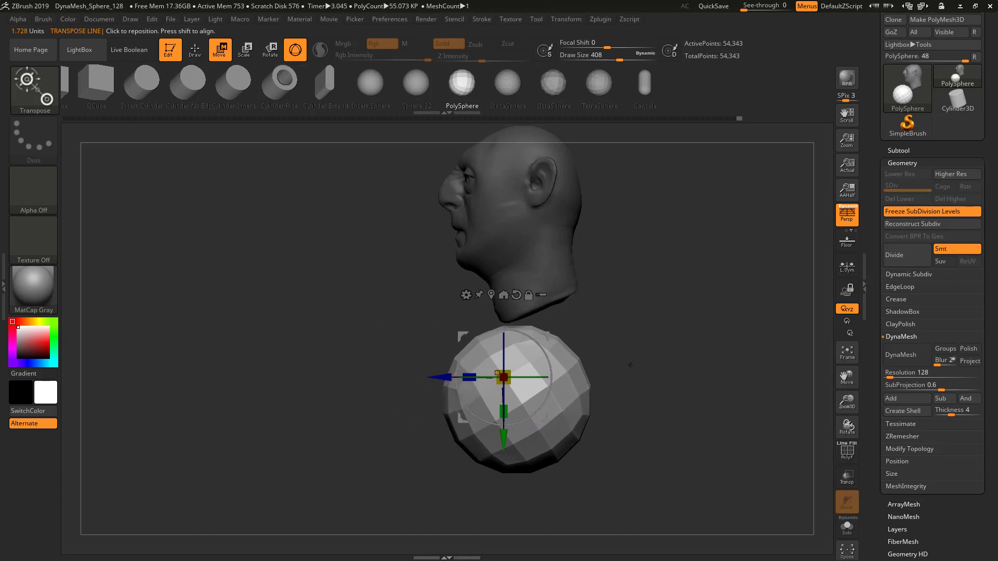
mouse_move(629, 365)
left_mouse_down()
mouse_move(640, 370)
mouse_move(627, 367)
left_mouse_up()
left_click_drag(547, 336, 663, 343)
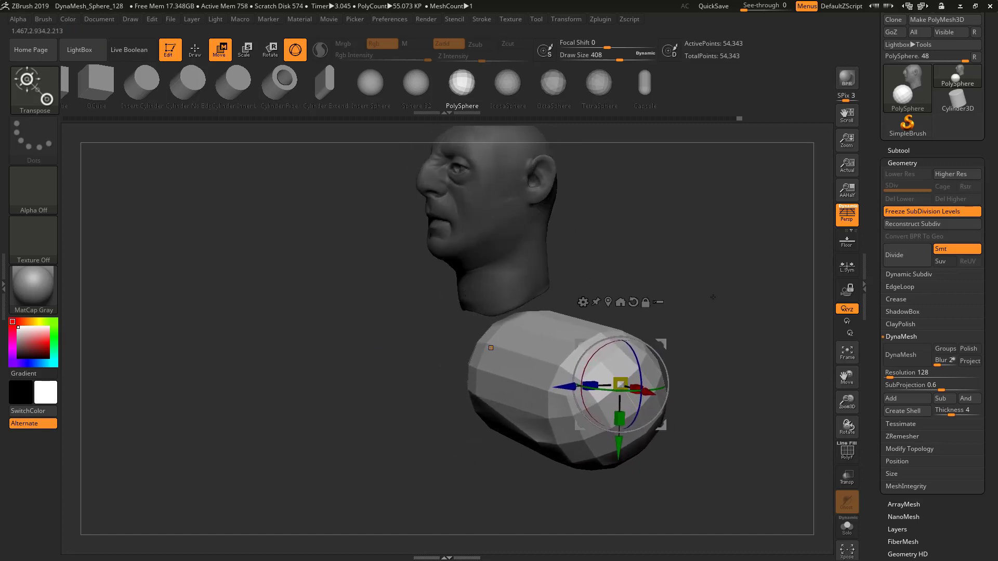
left_click_drag(713, 297, 763, 308, "shift")
left_click_drag(666, 427, 754, 420)
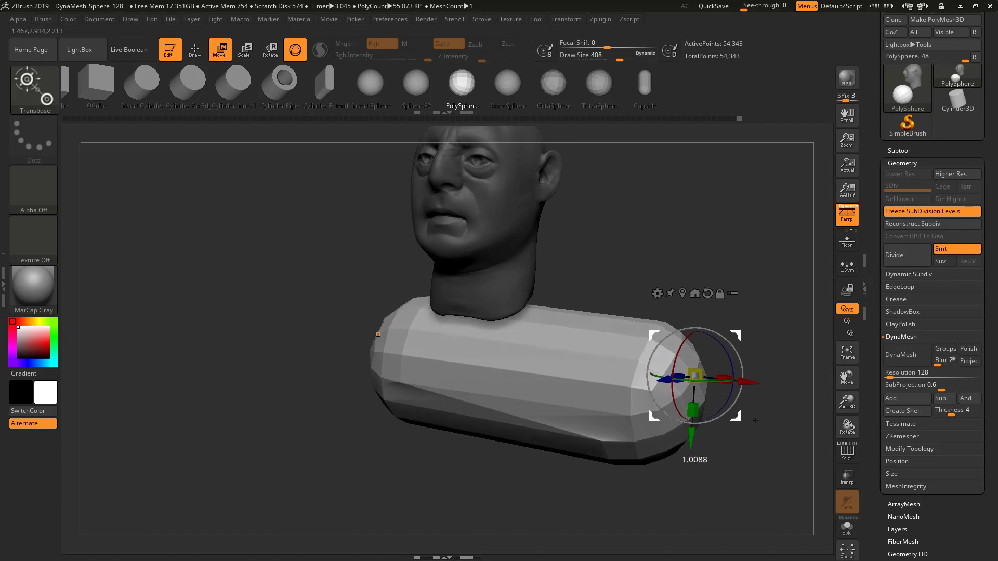
Undo the sideways stretch and the recent moves of the inserted sphere
key("ctrl+z")
key("ctrl+z")
key("ctrl+z")
key("ctrl+z")
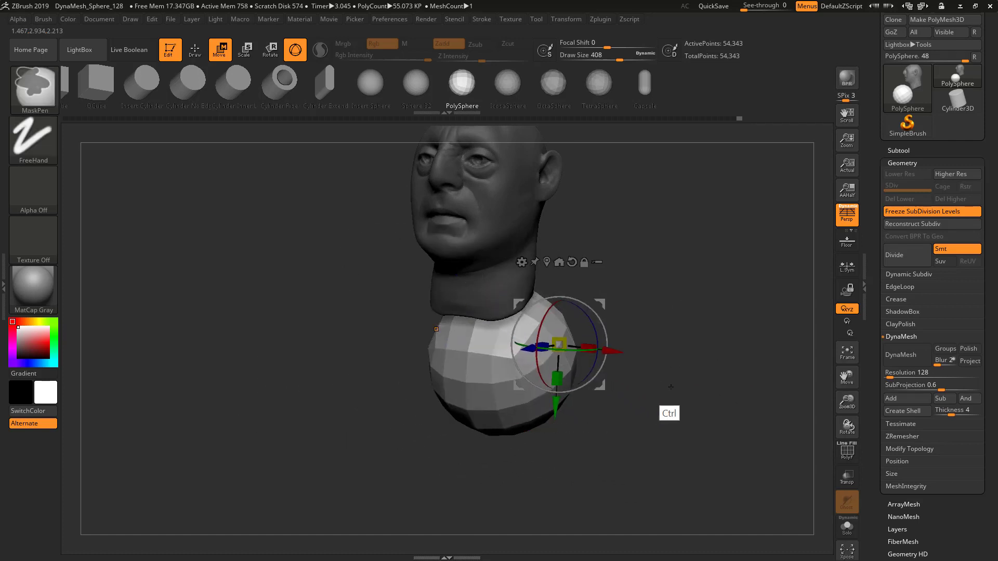
key("ctrl+z")
key("ctrl+z")
Widen the sphere beneath the neck and stretch it vertically into an elongated torso, working from the front view
left_click_drag(695, 393, 618, 409, "shift")
left_click_drag(483, 441, 473, 458)
left_click_drag(590, 420, 578, 384, "alt")
left_click_drag(578, 383, 609, 362, "shift")
left_click_drag(543, 341, 566, 340)
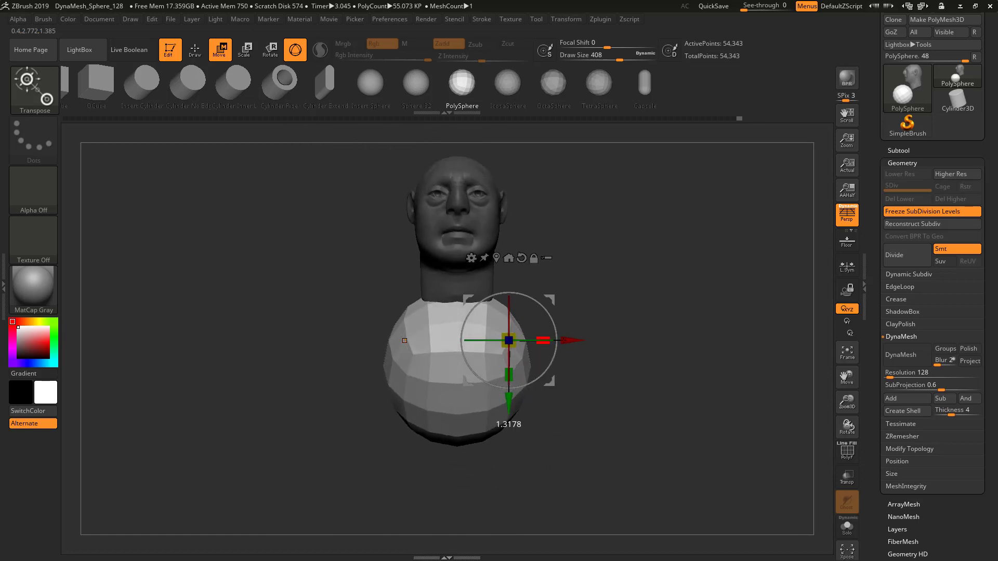
left_click_drag(509, 375, 524, 396)
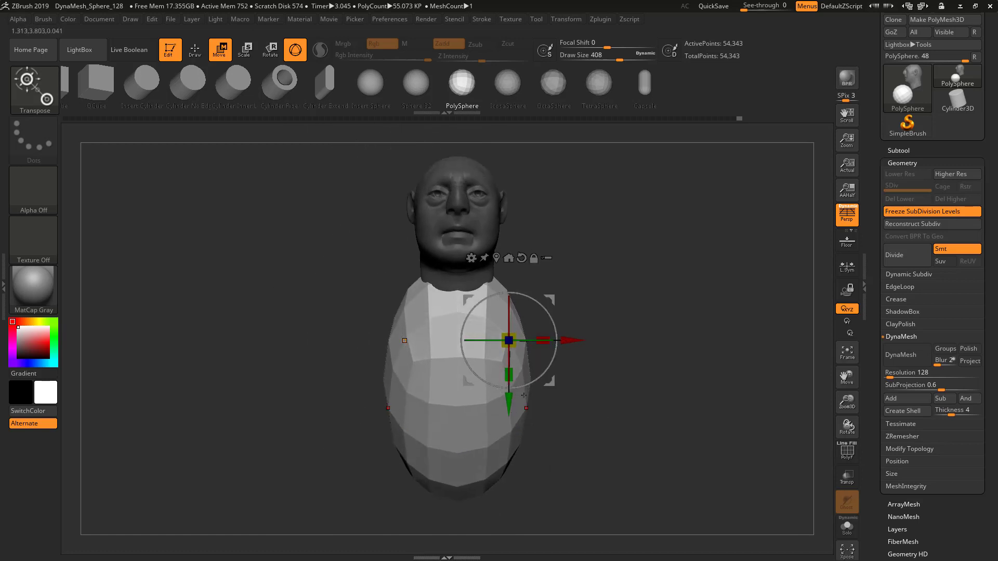
left_click_drag(542, 340, 578, 399)
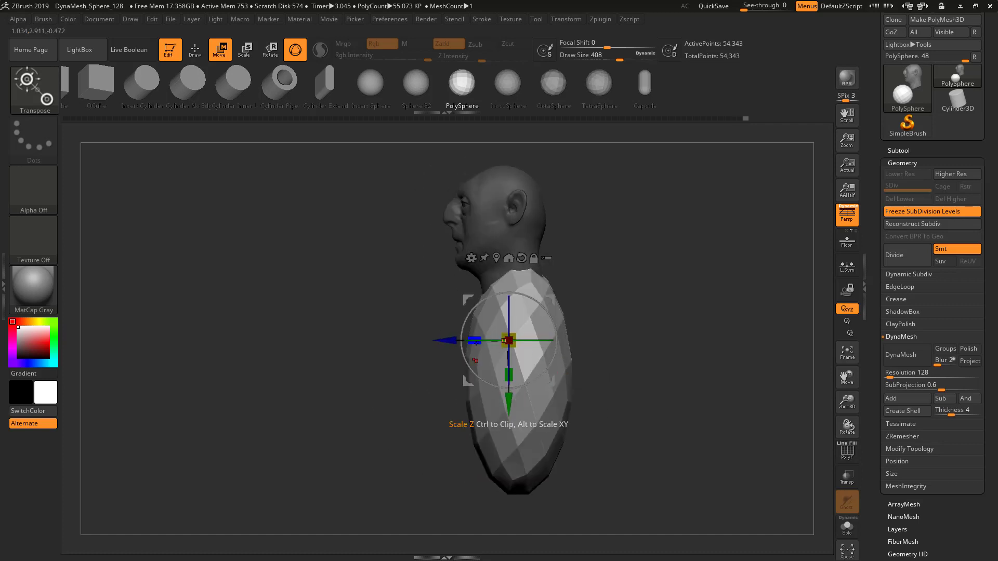
Deepen the torso shape from front to back in side view and tilt it about 12 degrees
left_click_drag(474, 341, 454, 341)
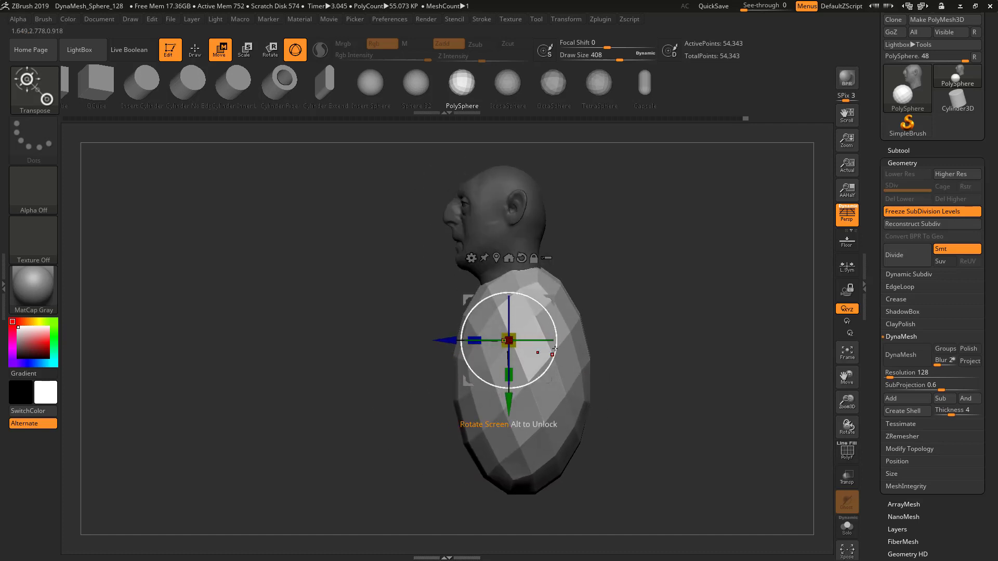
left_click_drag(554, 350, 551, 357)
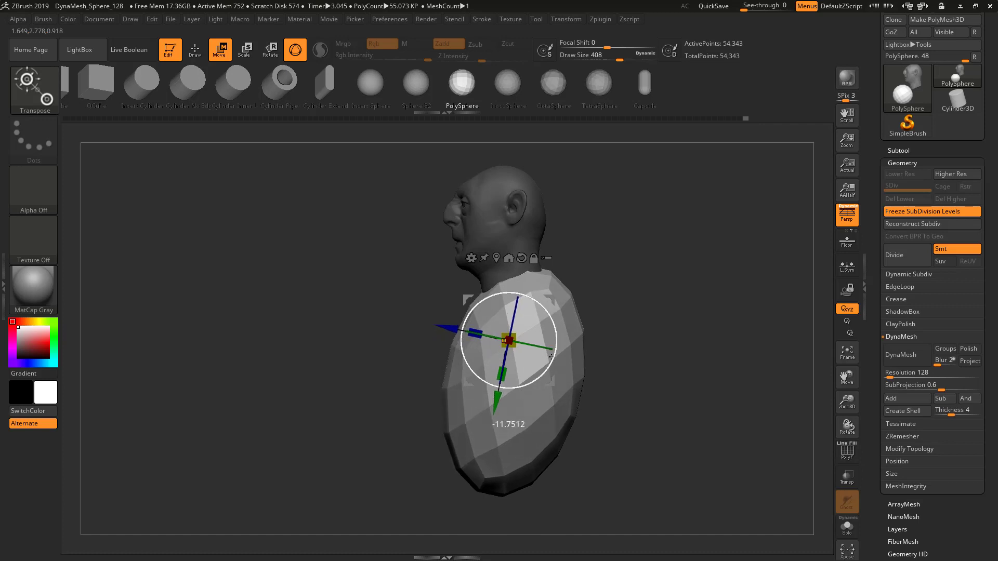
left_click_drag(438, 479, 479, 496, "shift")
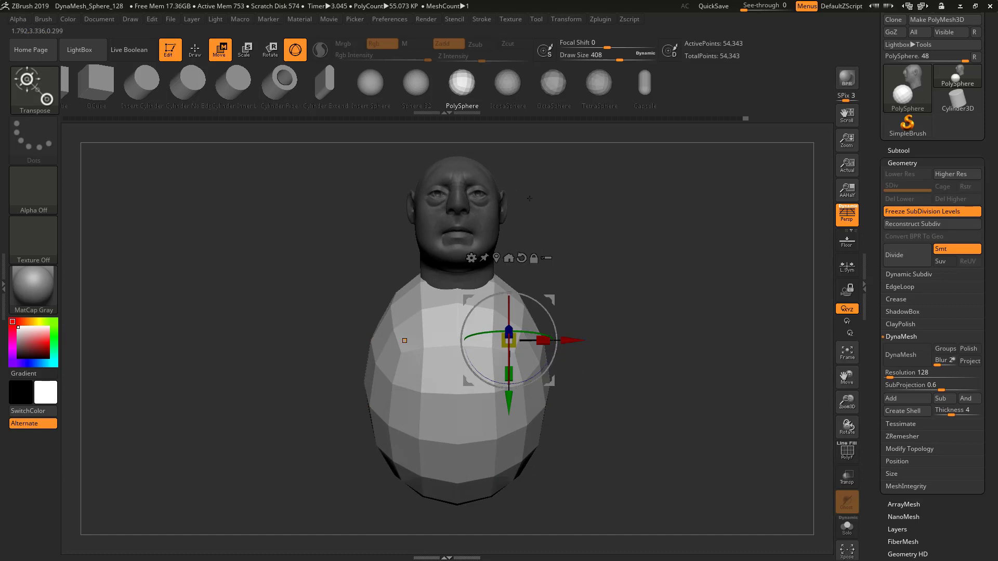
left_click_drag(323, 366, 219, 367)
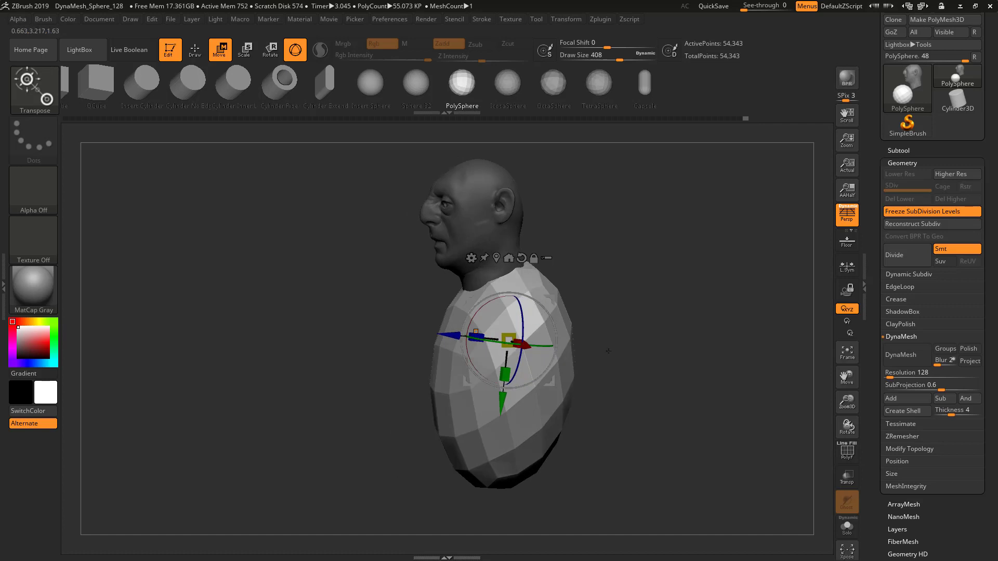
left_click_drag(606, 351, 601, 365)
Open a screen sketch, draw a red line from the torso to the Draw mode and circle it, and close the sketch
key("super+w")
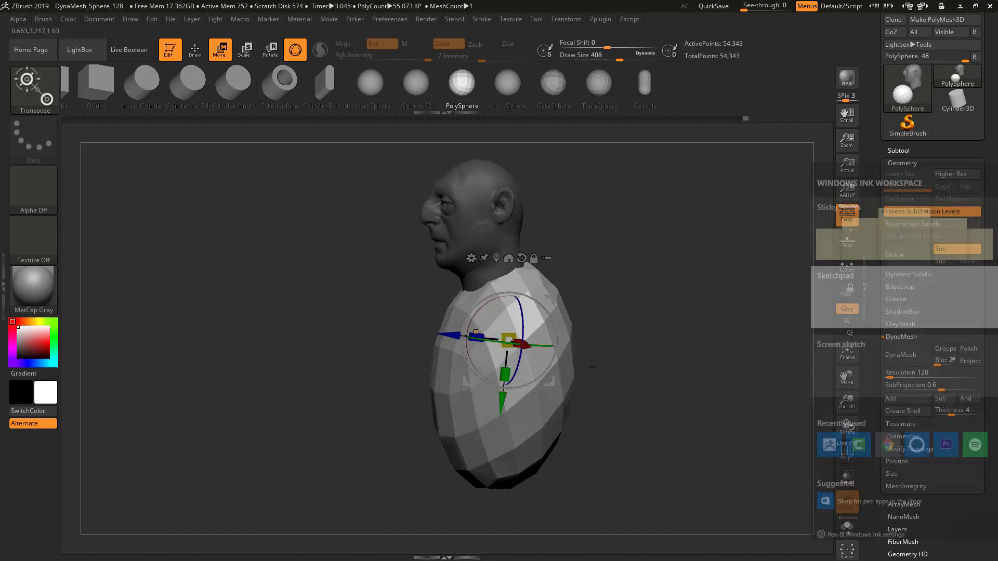
left_click(905, 359)
mouse_move(530, 254)
left_mouse_down()
mouse_move(554, 353)
mouse_move(220, 108)
mouse_move(231, 121)
left_mouse_up()
left_click_drag(220, 59, 207, 66)
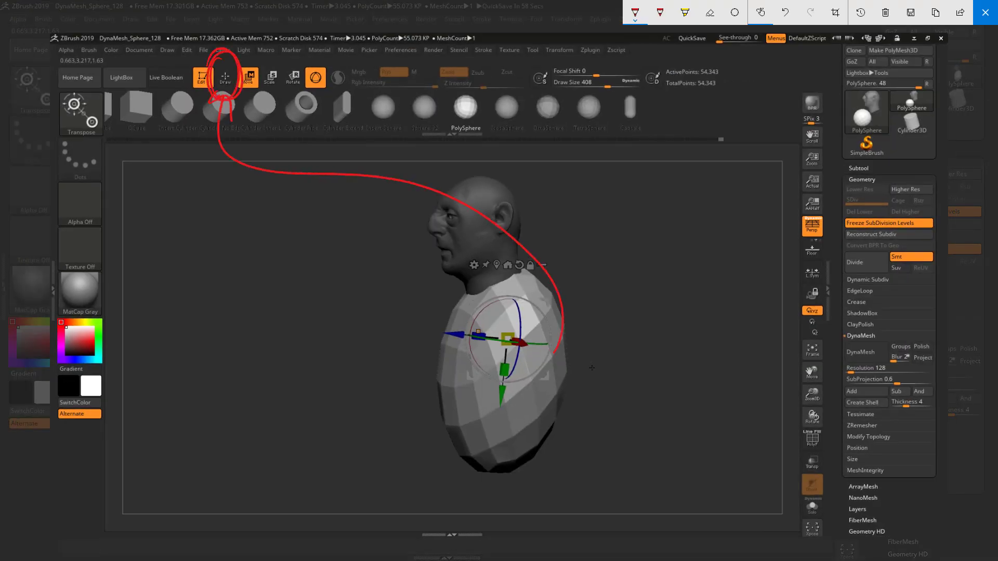
left_click(985, 13)
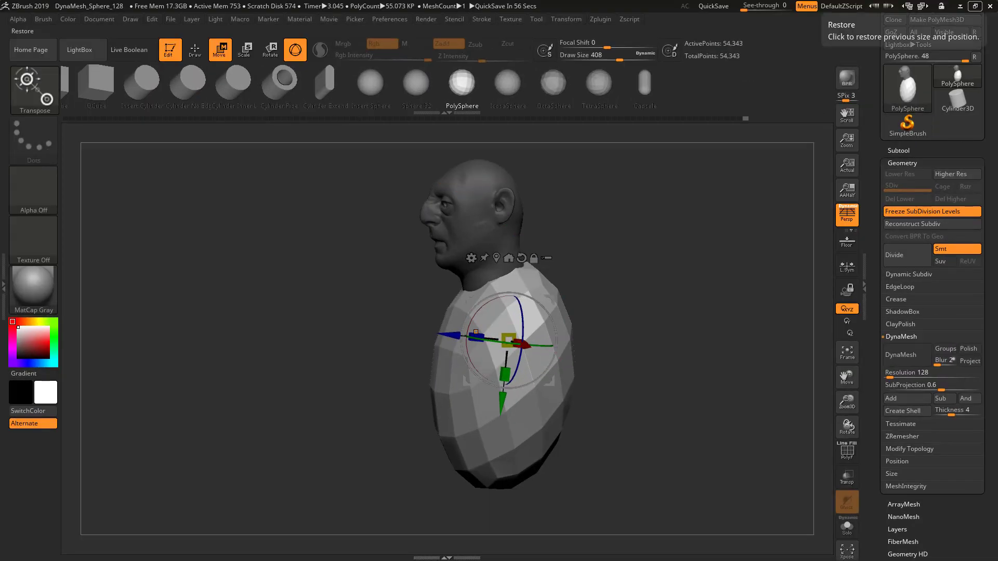
Return to Draw mode and insert a symmetrical pair of PolySpheres at the upper sides of the torso
left_click(196, 51)
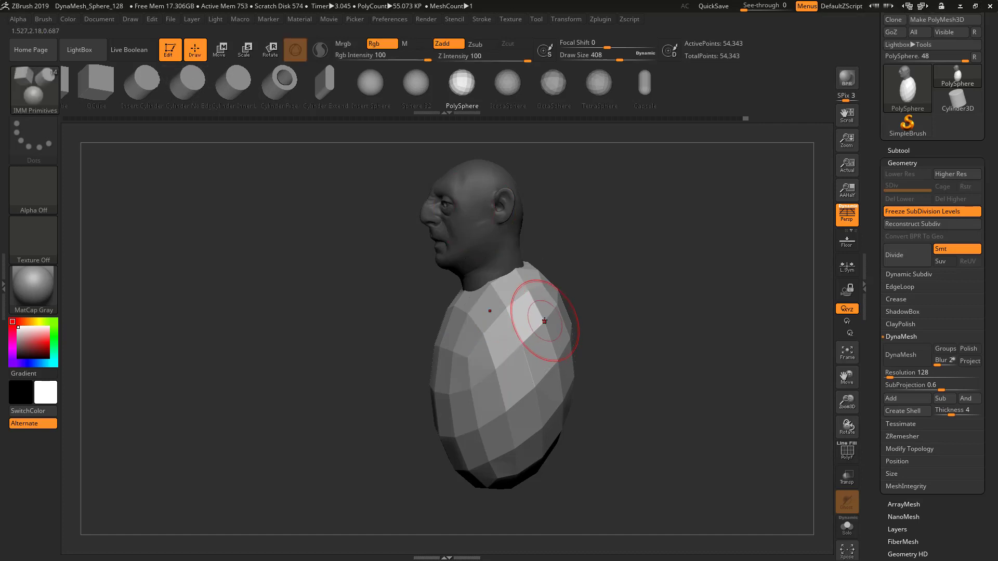
left_click_drag(541, 312, 542, 396)
left_click_drag(632, 410, 667, 412, "shift")
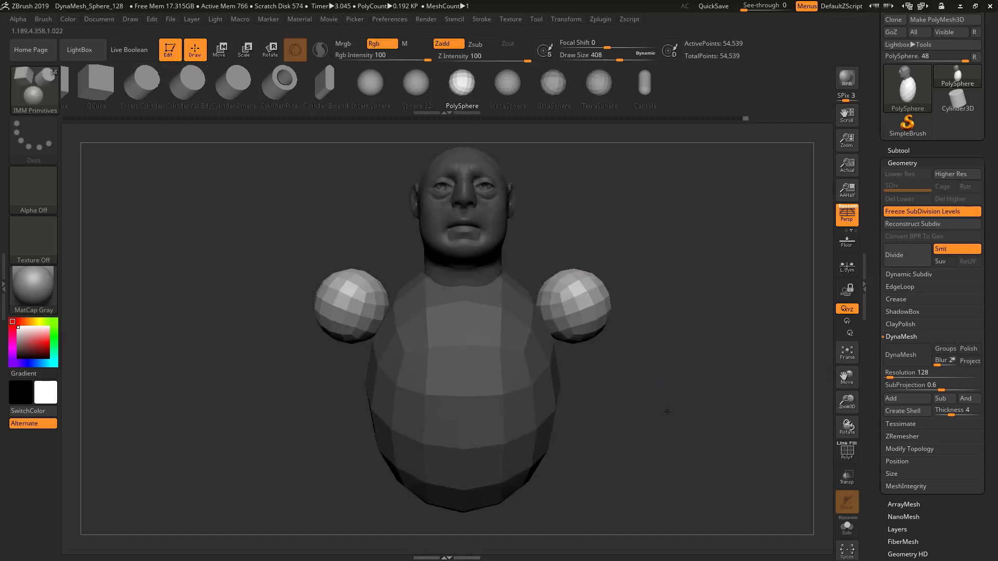
Move, rotate and scale the mirrored spheres with the gizmo so they sit against the torso as shoulders
left_click(220, 50)
left_click_drag(584, 361, 560, 364)
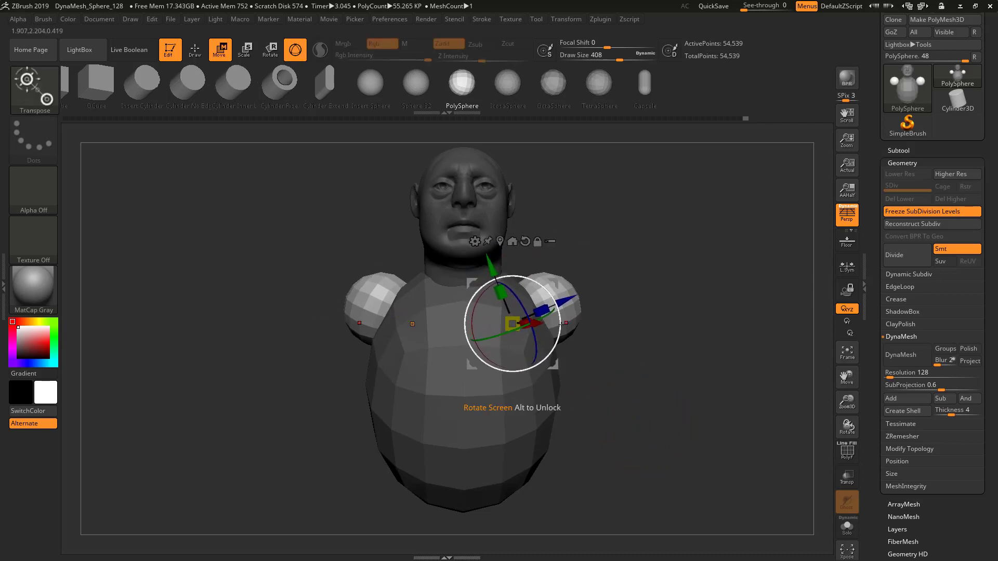
left_click_drag(484, 354, 475, 342)
left_click_drag(544, 320, 627, 406)
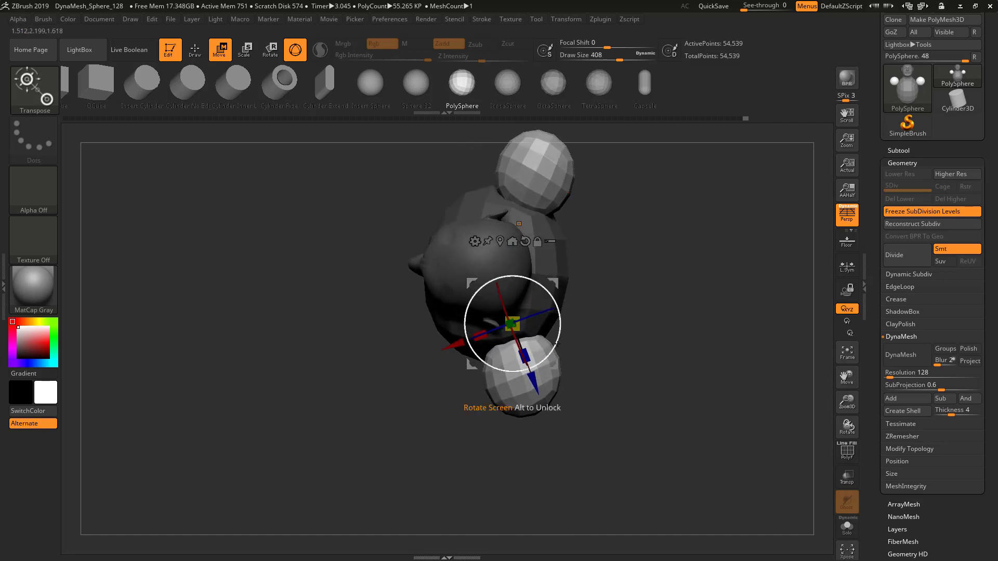
left_click_drag(549, 344, 575, 341)
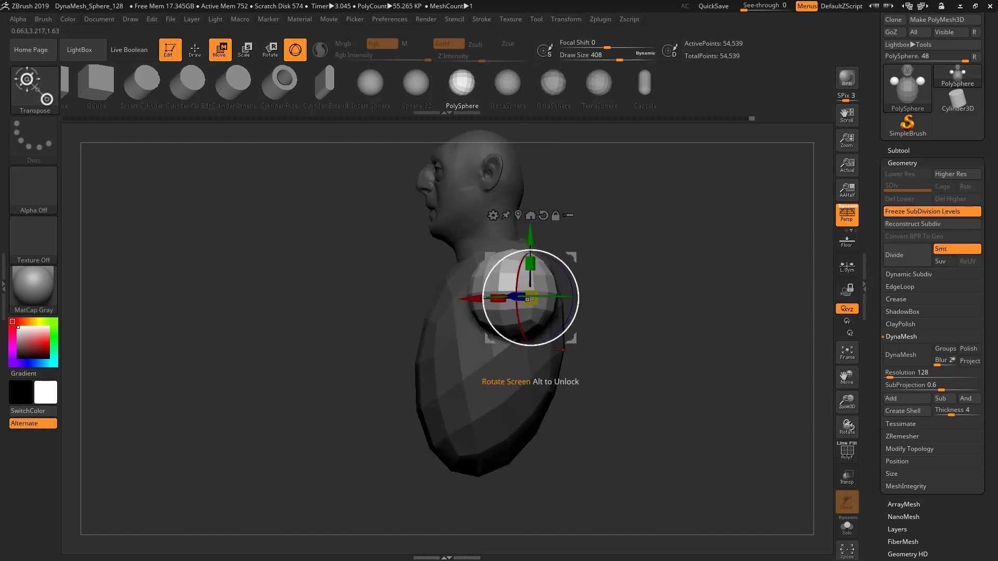
left_click_drag(606, 275, 578, 340)
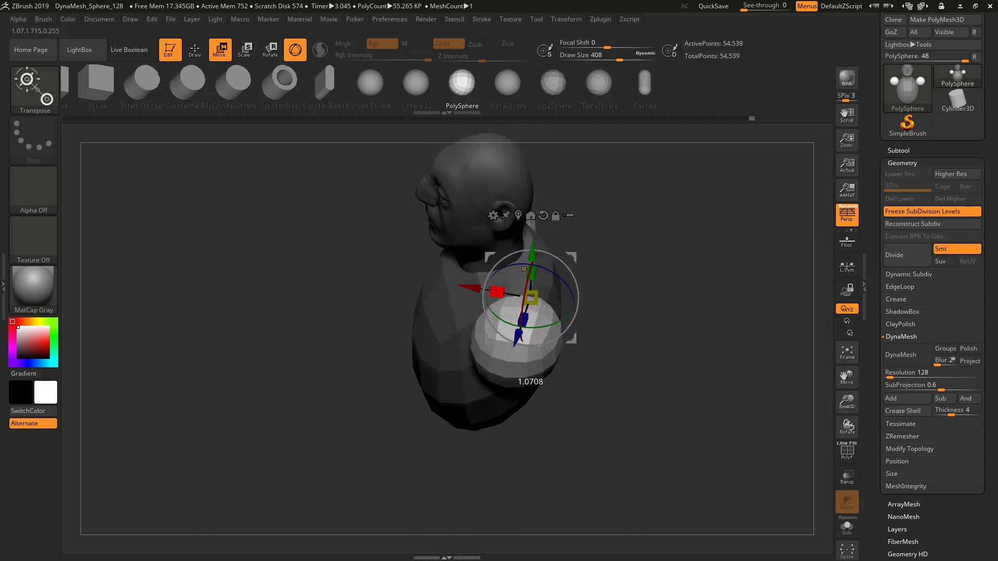
left_click_drag(469, 288, 474, 289)
left_click_drag(609, 353, 649, 328)
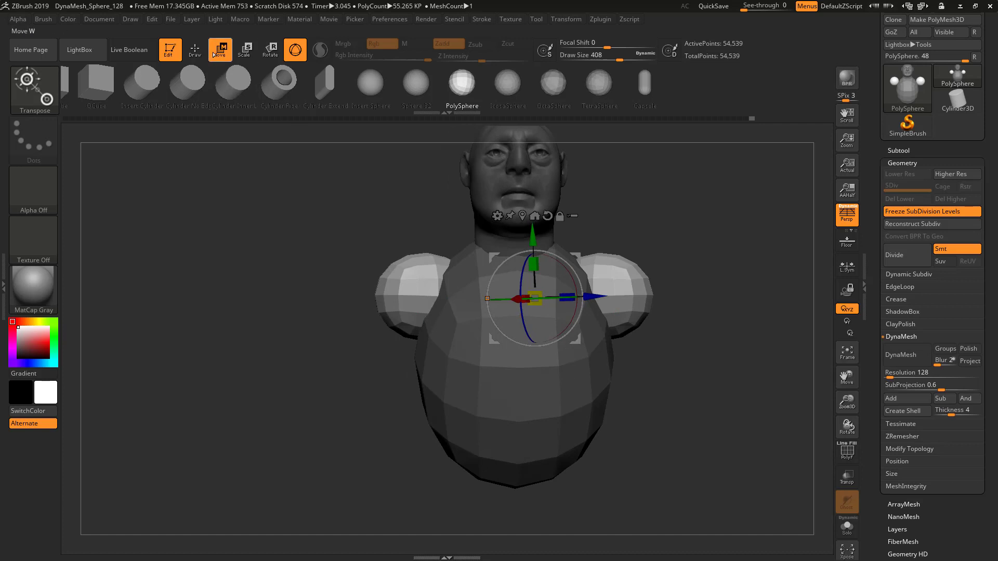
Select the Move brush, enlarge its draw size, and pull the shoulder spheres into shape from the back
key("q")
left_click_drag(646, 345, 510, 347)
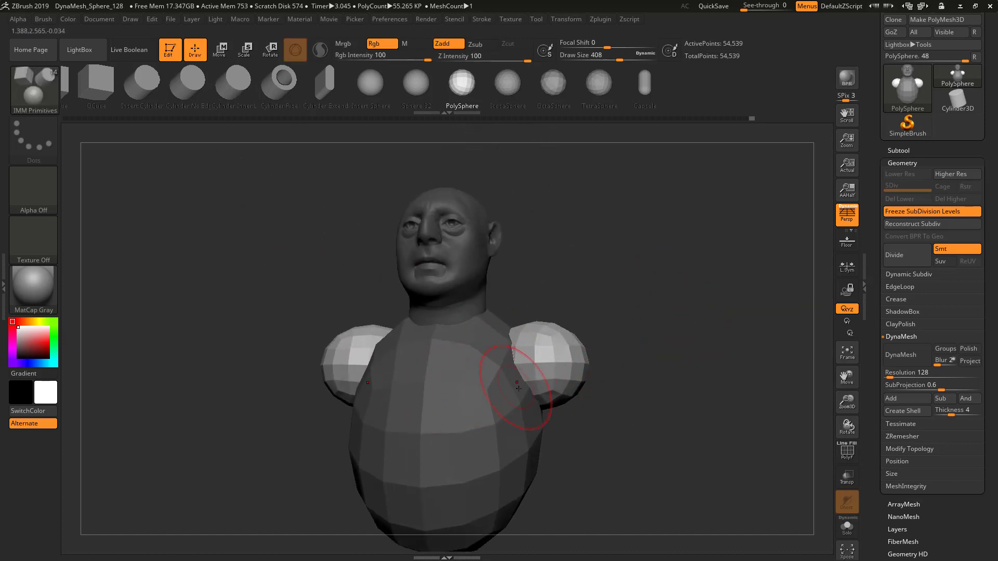
left_click(43, 93)
left_click(759, 243)
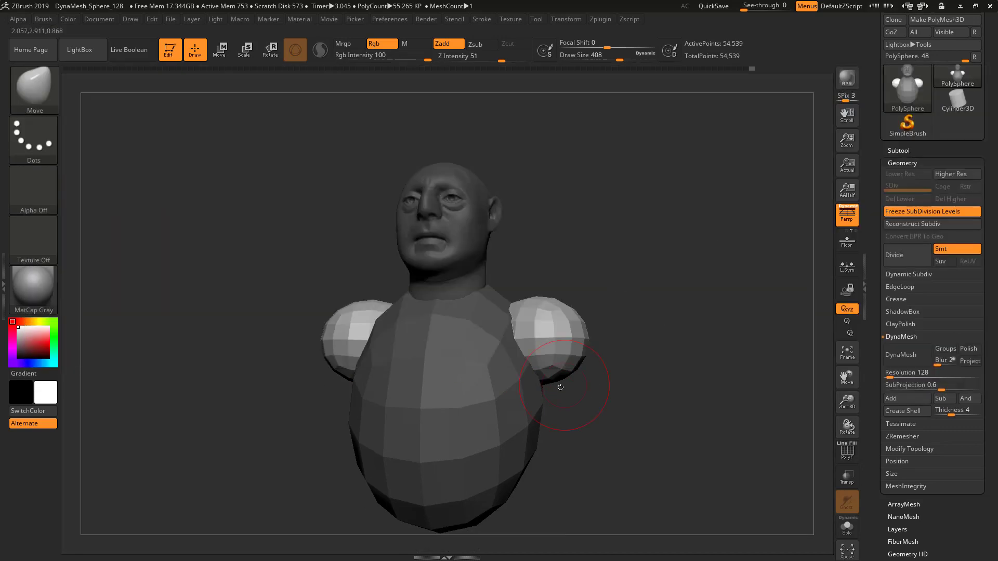
mouse_move(635, 375)
left_mouse_down()
mouse_move(543, 371)
mouse_move(572, 379)
mouse_move(581, 365)
left_mouse_up()
key("s")
key("s")
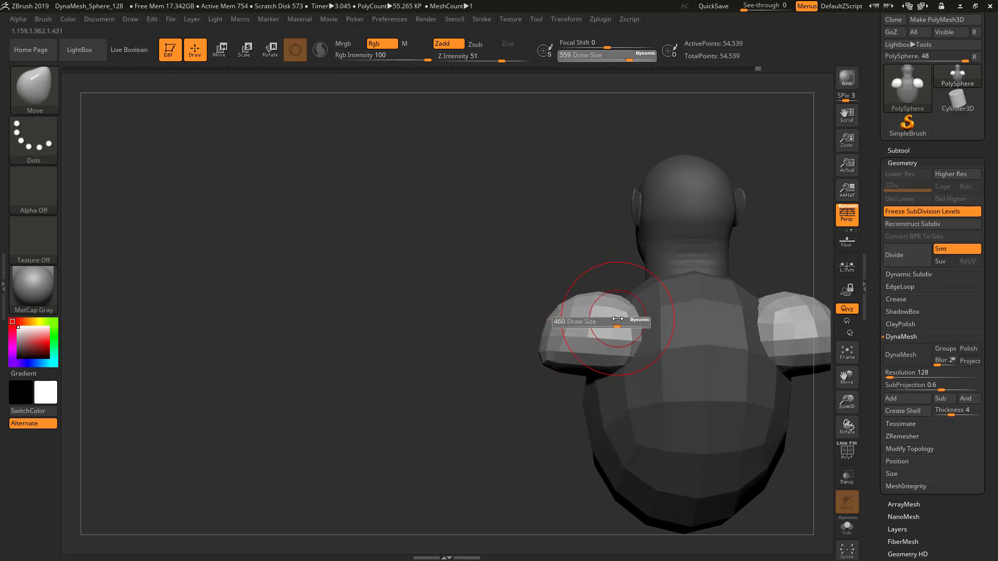
mouse_move(628, 328)
left_mouse_down()
mouse_move(607, 327)
mouse_move(650, 294)
left_mouse_up()
left_click_drag(626, 344, 635, 349)
left_click_drag(628, 298, 635, 311)
mouse_move(589, 262)
left_mouse_down()
mouse_move(635, 308)
mouse_move(684, 253)
mouse_move(647, 292)
mouse_move(558, 289)
left_mouse_up()
Pull the shoulder meshes up and inward to slope toward the neck with the Move brush, ending at draw size 445
key("s")
mouse_move(489, 305)
left_mouse_down()
mouse_move(652, 290)
mouse_move(654, 342)
left_mouse_up()
key("s")
left_click_drag(519, 295, 505, 296)
mouse_move(619, 291)
left_mouse_down()
mouse_move(522, 299)
mouse_move(482, 269)
left_mouse_up()
left_click_drag(598, 255, 654, 295)
mouse_move(502, 286)
left_mouse_down()
mouse_move(480, 297)
mouse_move(475, 276)
left_mouse_up()
mouse_move(600, 291)
left_mouse_down()
mouse_move(544, 254)
mouse_move(490, 238)
mouse_move(478, 218)
left_mouse_up()
key("s")
mouse_move(585, 234)
left_mouse_down()
mouse_move(516, 267)
mouse_move(535, 238)
left_mouse_up()
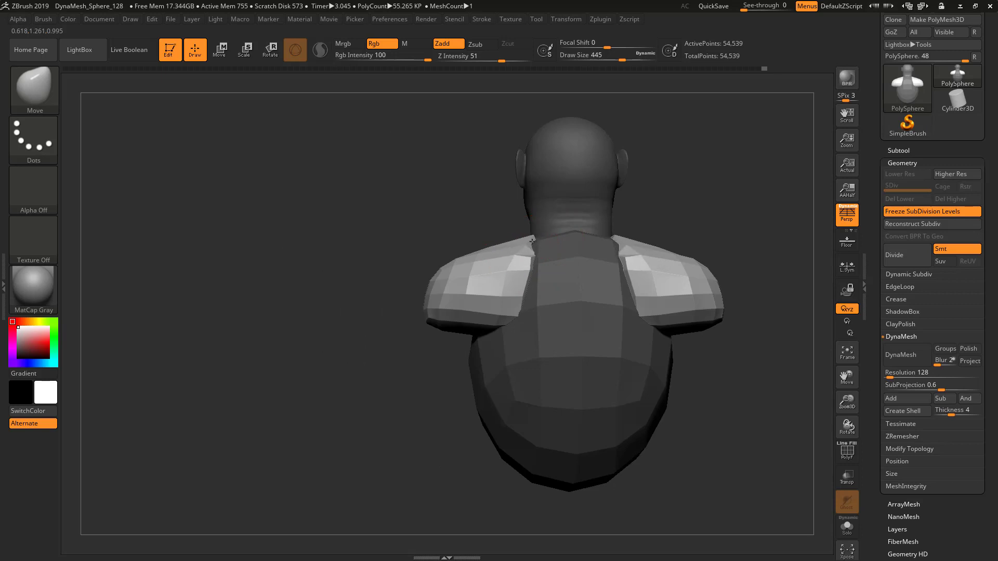
left_click_drag(524, 276, 534, 271)
mouse_move(500, 326)
left_mouse_down()
mouse_move(521, 337)
mouse_move(476, 335)
mouse_move(518, 355)
left_mouse_up()
left_click_drag(408, 377, 491, 409)
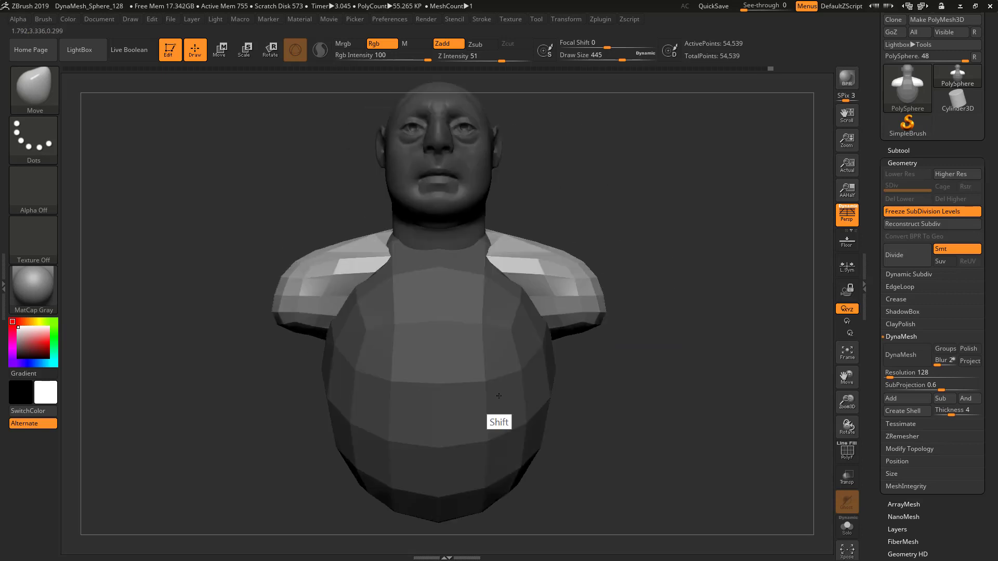
Adjust the shoulder profile around the neck base and upper back with the Move brush from the side
left_click_drag(613, 345, 473, 336)
mouse_move(423, 286)
left_mouse_down()
mouse_move(452, 288)
mouse_move(440, 313)
left_mouse_up()
left_click_drag(447, 279, 442, 277)
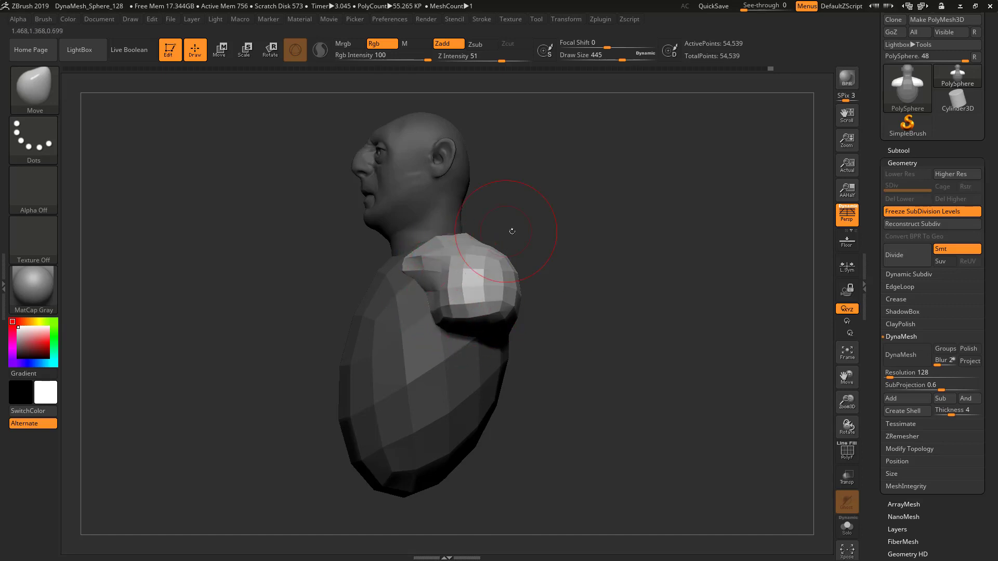
left_click_drag(512, 231, 467, 234)
mouse_move(543, 232)
left_mouse_down()
mouse_move(568, 209)
mouse_move(613, 329)
mouse_move(589, 278)
mouse_move(620, 325)
mouse_move(571, 296)
mouse_move(681, 317)
mouse_move(575, 319)
left_mouse_up()
left_click_drag(575, 320, 623, 285, "alt")
Choose the IMM Primitives brush and insert a PolySphere on the underside of the torso
left_click(34, 88)
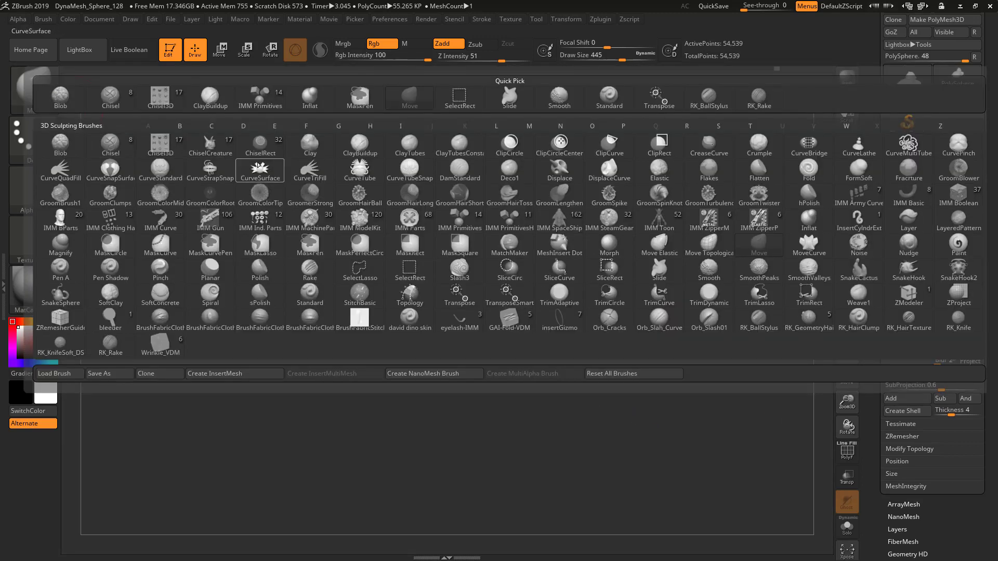
key("i")
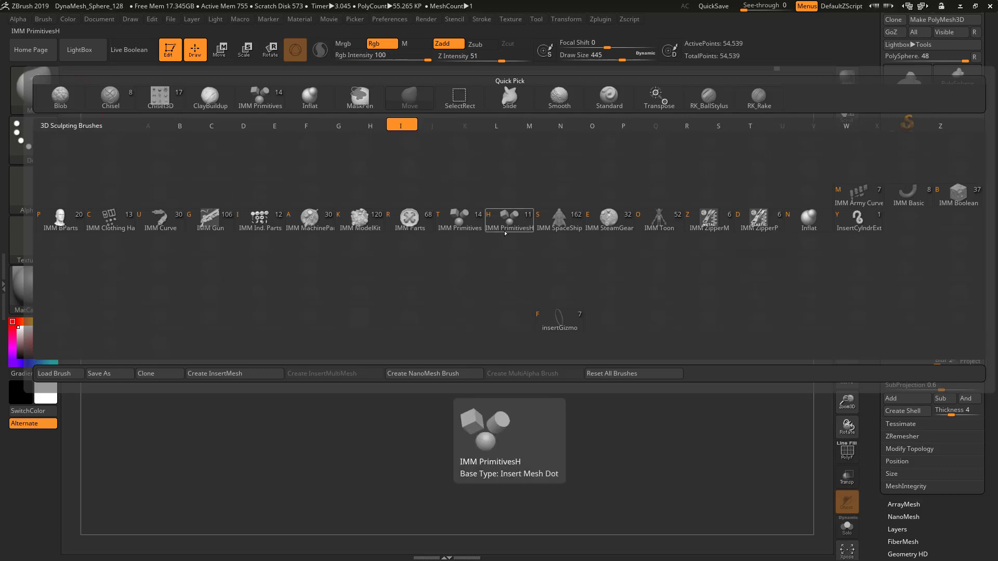
left_click(463, 221)
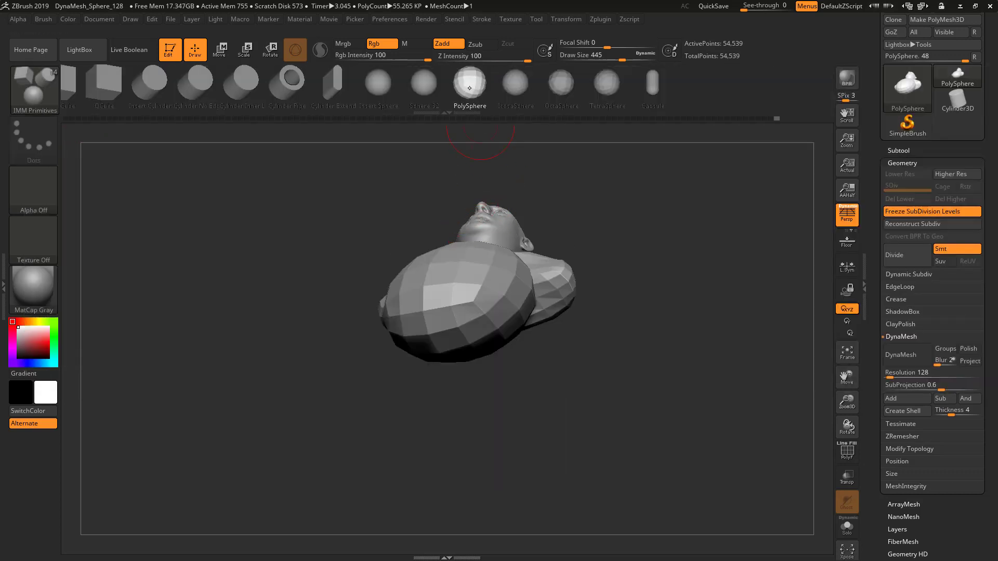
left_click_drag(589, 411, 495, 328)
left_click_drag(456, 301, 456, 378)
Move, rotate and scale the new sphere with the gizmo so it overlaps the torso's lower end as an abdomen
left_click_drag(659, 379, 533, 315)
key("w")
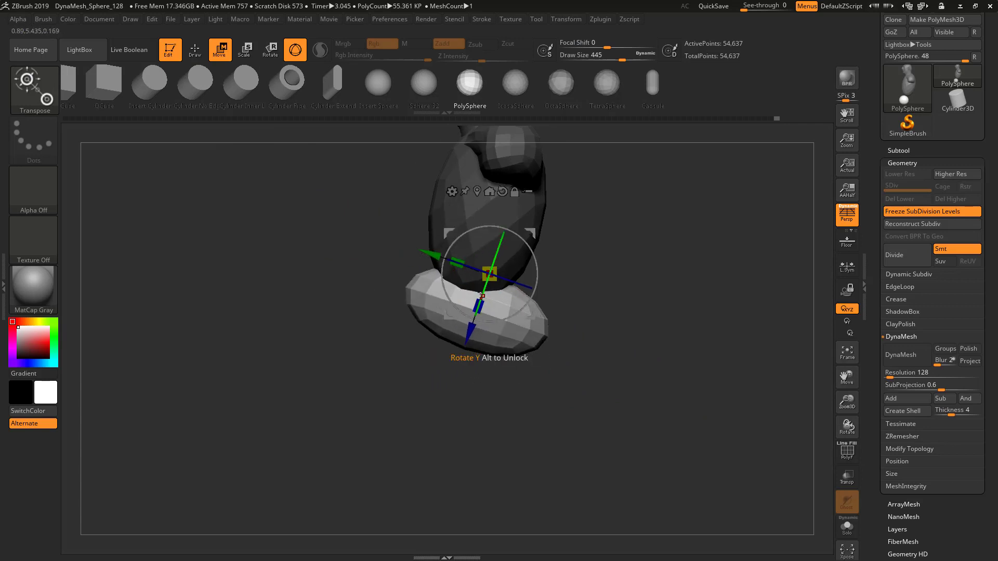
left_click_drag(467, 343, 467, 345)
left_click_drag(636, 333, 566, 318, "shift")
left_click_drag(386, 307, 458, 315, "shift")
mouse_move(537, 282)
left_mouse_down()
mouse_move(534, 257)
mouse_move(531, 266)
left_mouse_up()
left_click_drag(454, 275, 469, 271)
left_click_drag(529, 318, 494, 241)
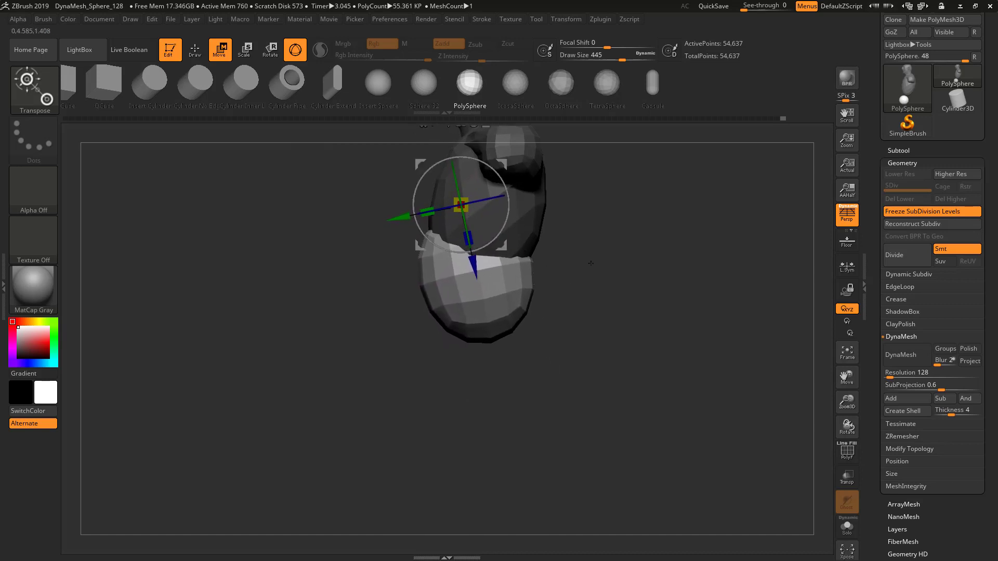
Duplicate the abdomen sphere downward along its Z axis to extend the body
left_click_drag(591, 263, 622, 370)
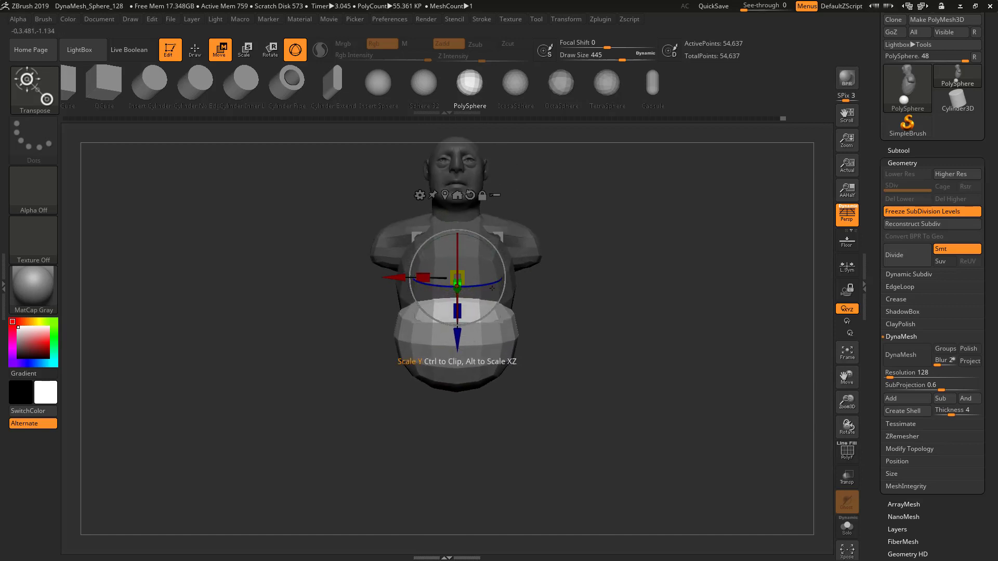
left_click_drag(607, 331, 486, 344)
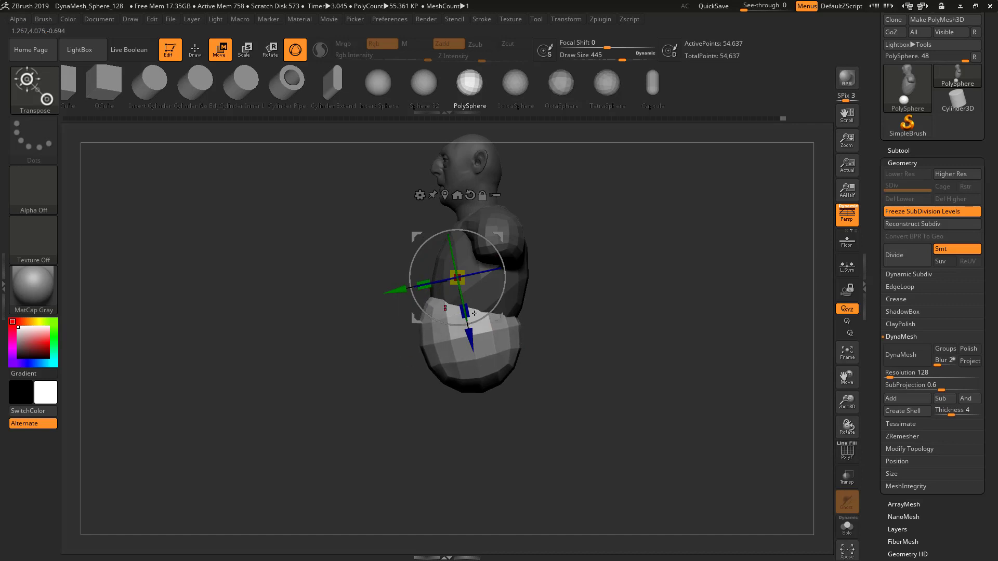
left_click_drag(551, 358, 525, 360)
left_click_drag(601, 414, 577, 408, "alt")
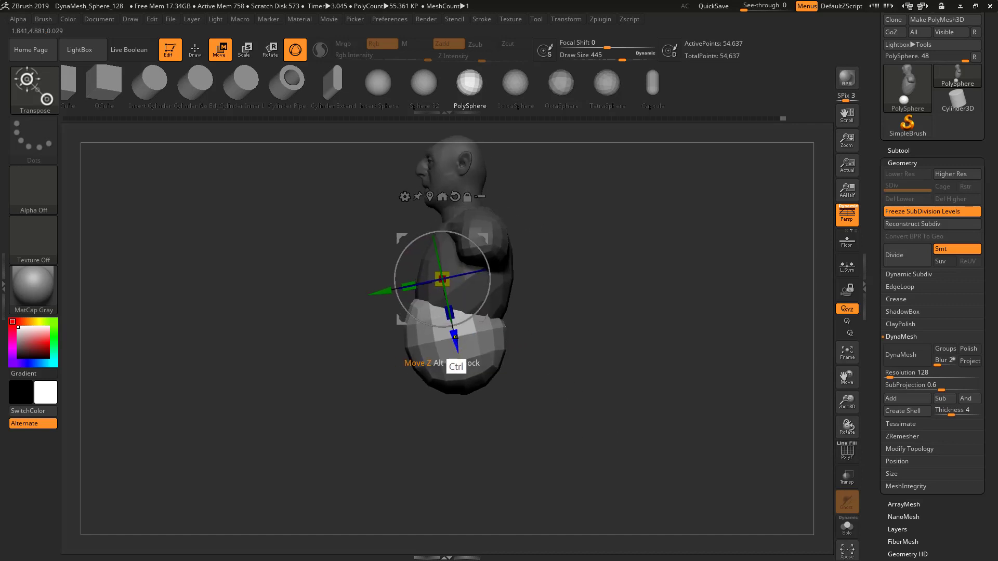
left_click_drag(455, 337, 458, 374, "ctrl")
Narrow the duplicated sphere sideways to a scale of about 0.91
left_click_drag(550, 376, 599, 380)
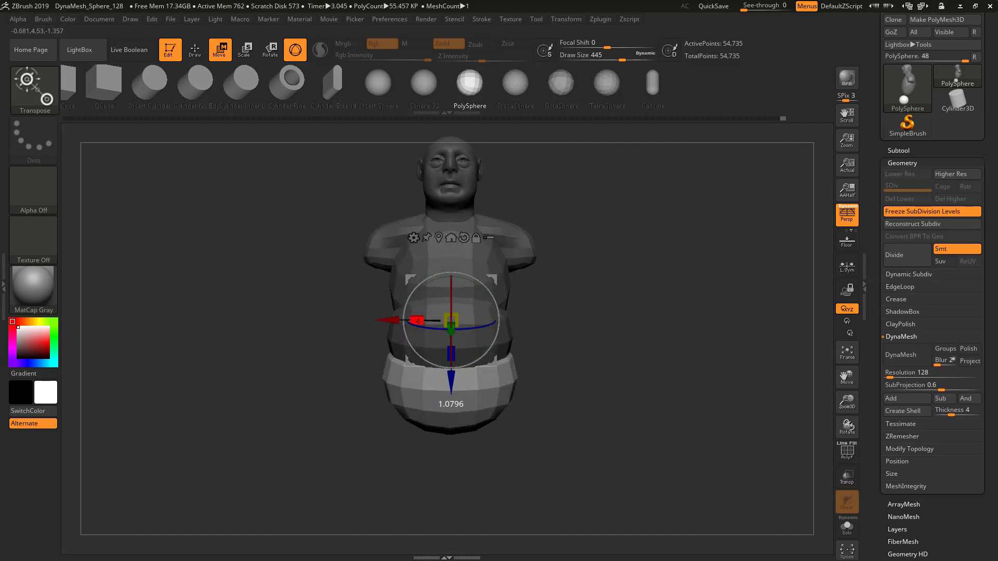
left_click_drag(418, 321, 421, 320)
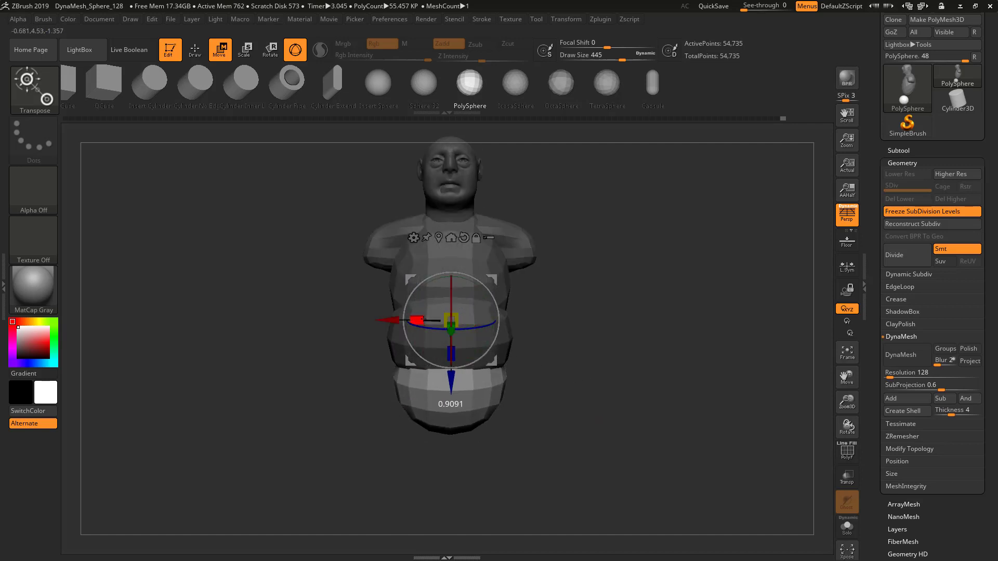
left_click_drag(592, 356, 503, 372, "shift")
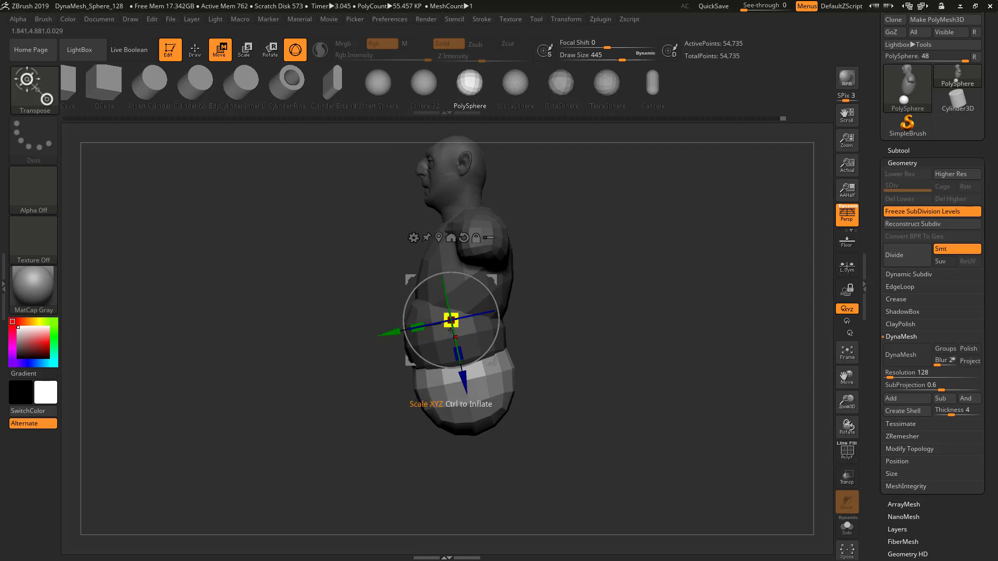
Deepen the lowest sphere front to back and move it backward against the abdomen's underside to form the pelvis
left_click_drag(418, 326, 413, 328)
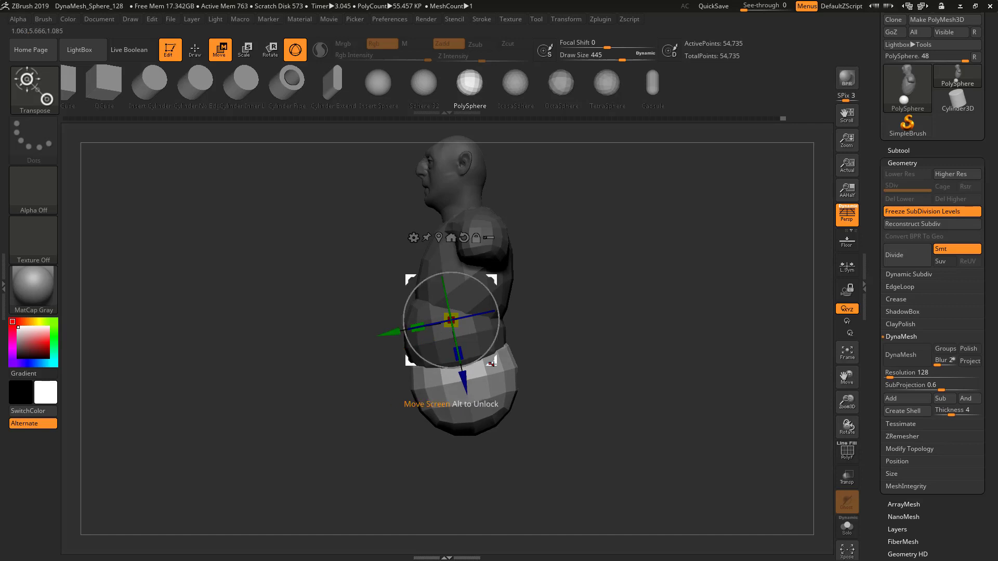
mouse_move(494, 363)
left_mouse_down()
mouse_move(504, 364)
mouse_move(470, 346)
mouse_move(507, 378)
left_mouse_up()
key("q")
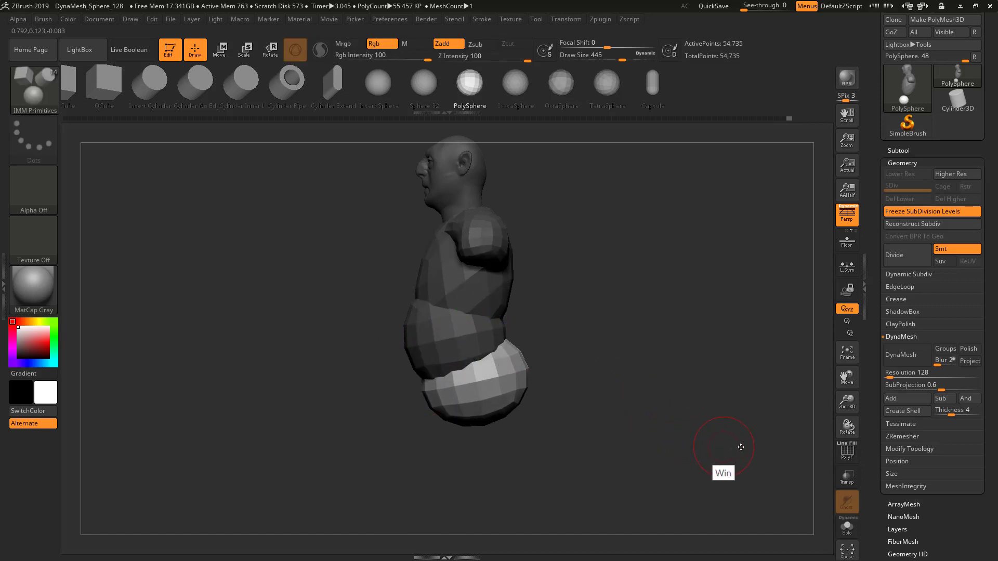
Sketch the ribcage, belly, pelvis and leg outlines over a screen capture of the side view, and close the sketch
key("super+w")
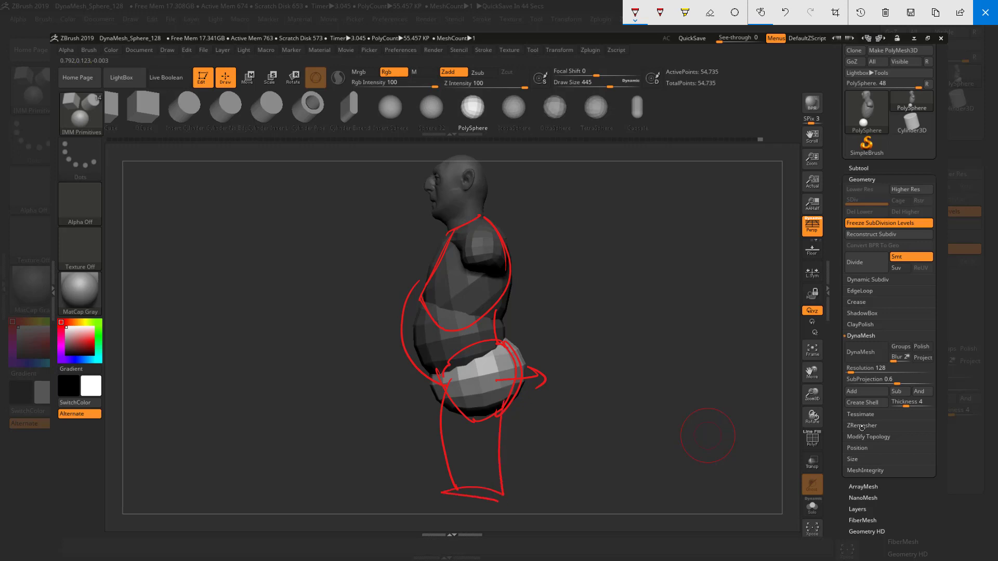
left_click(985, 12)
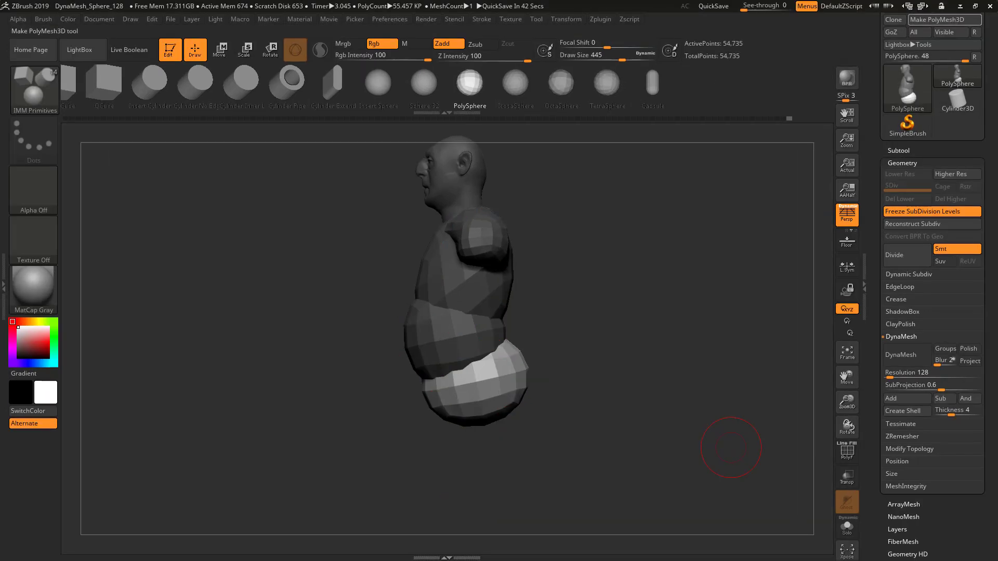
Try to extend the body with a resized duplicate of the pelvis sphere below it, and undo the duplication
mouse_move(610, 358)
left_mouse_down()
mouse_move(642, 351)
mouse_move(646, 382)
mouse_move(628, 412)
mouse_move(597, 352)
mouse_move(499, 369)
left_mouse_up()
left_click_drag(558, 441, 438, 269)
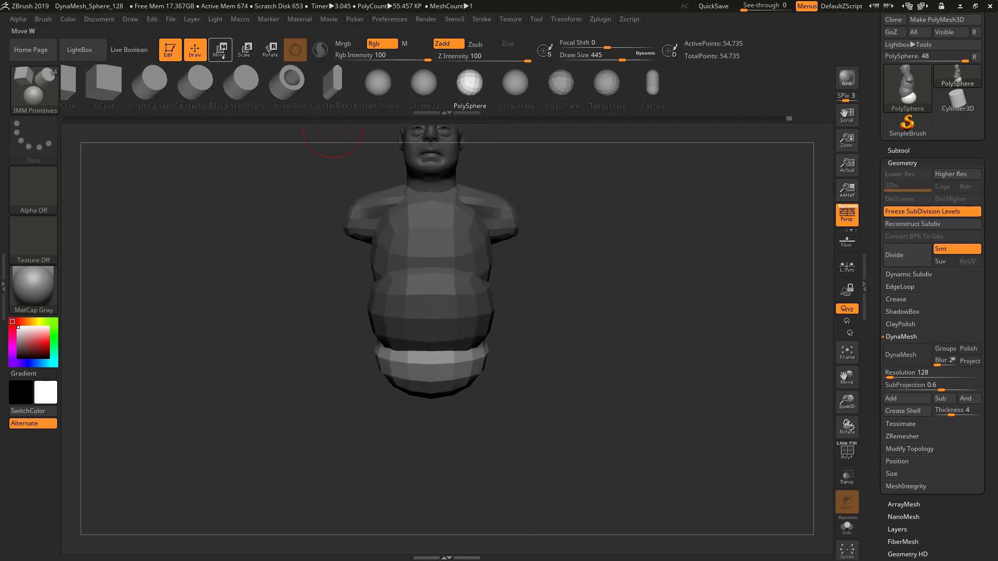
left_click(221, 51)
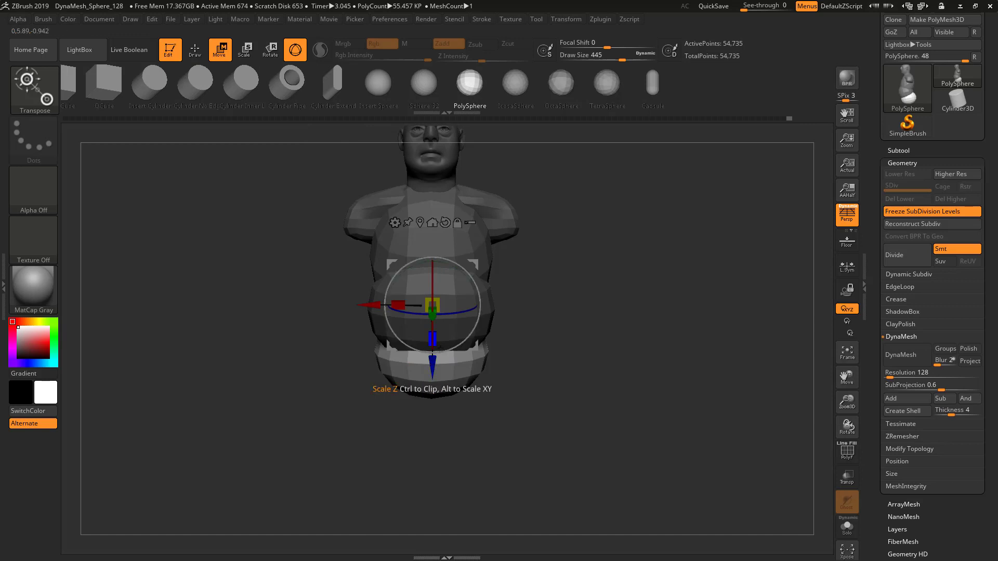
left_click_drag(431, 362, 430, 411)
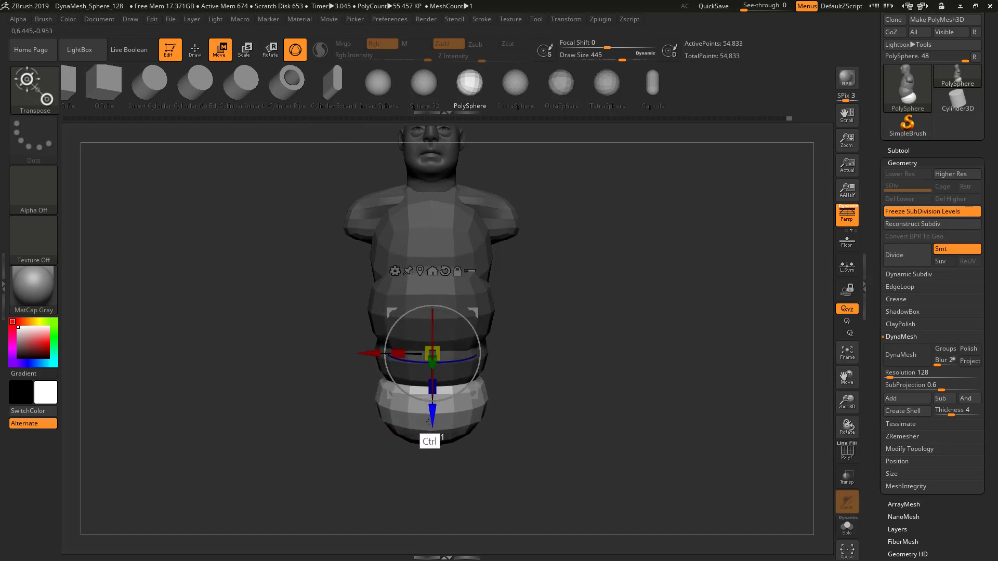
left_click_drag(423, 353, 428, 354)
left_click_drag(526, 369, 473, 351, "shift")
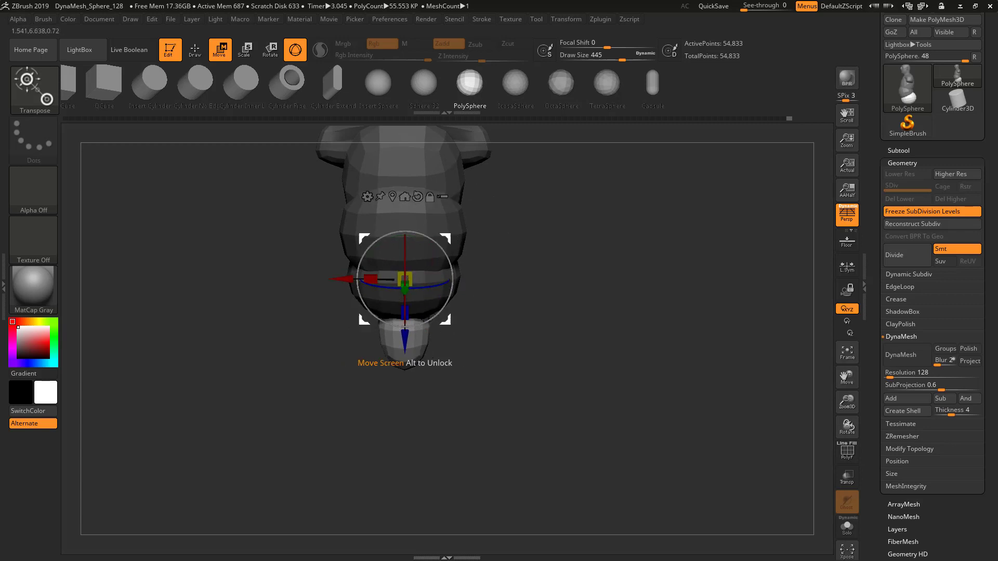
left_click_drag(367, 279, 338, 282)
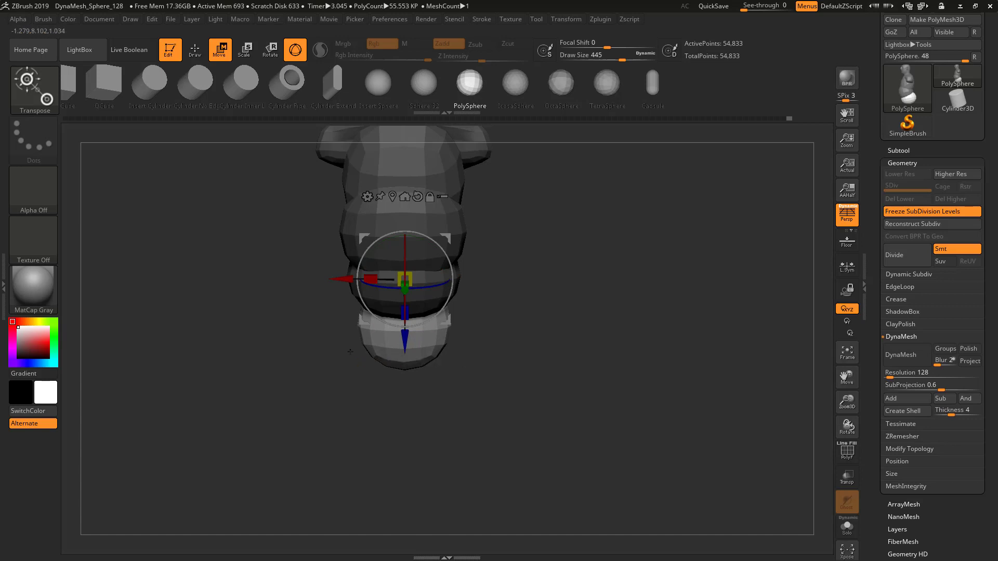
key("ctrl+z")
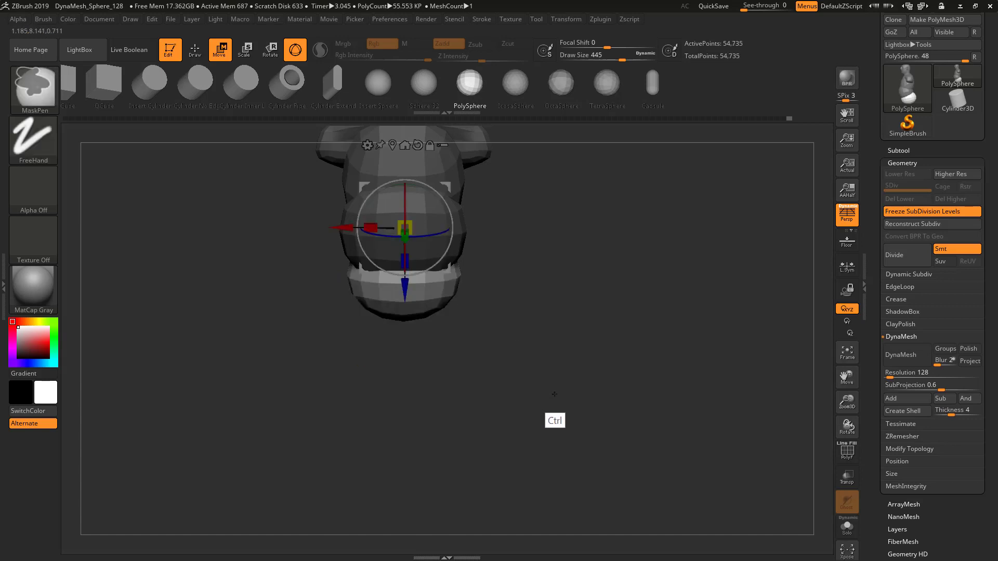
Insert a mirrored pair of PolySpheres at the two sides of the pelvis for the legs, undoing the misplaced tries
left_click_drag(571, 407, 577, 451, "alt")
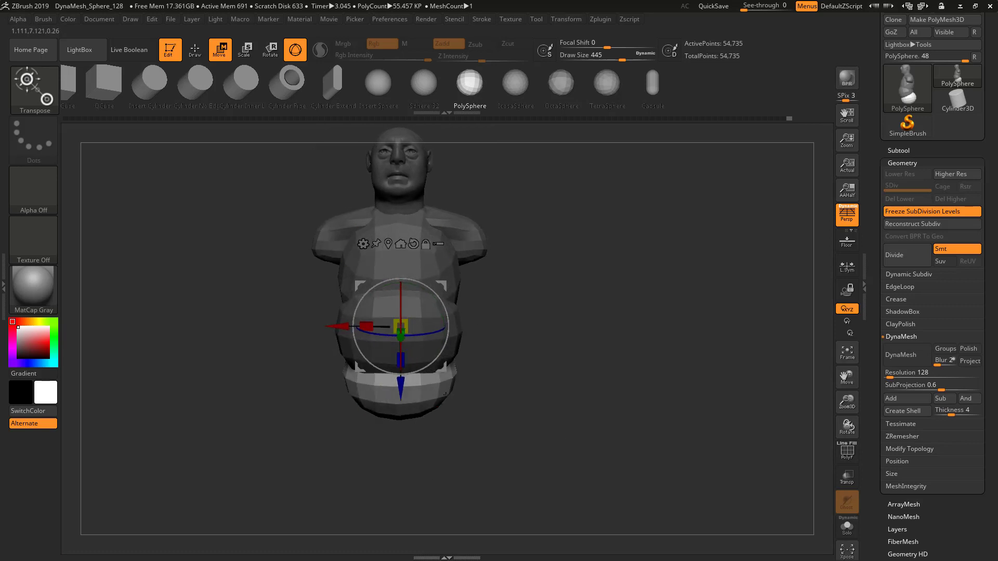
left_click_drag(511, 454, 506, 402)
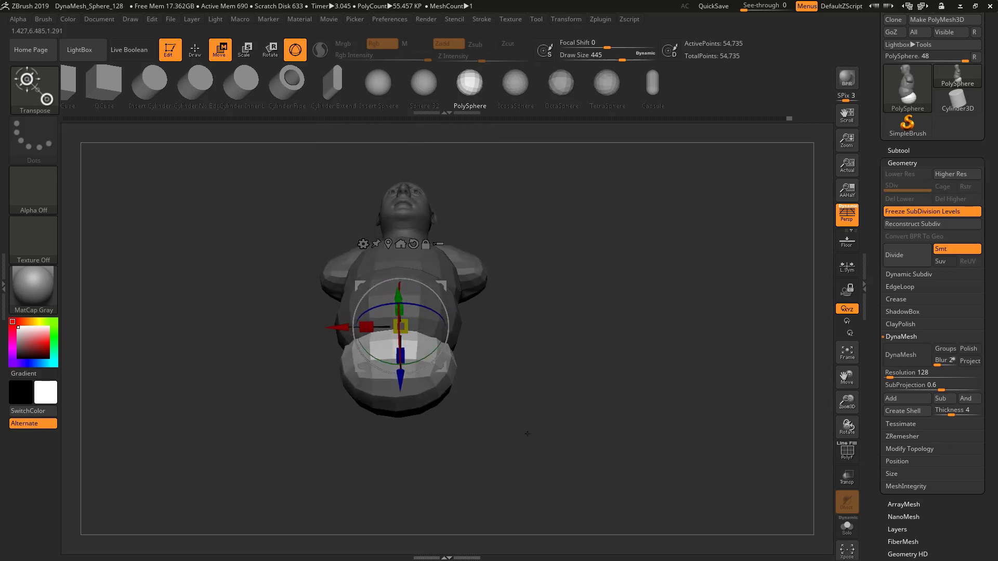
left_click_drag(527, 433, 539, 455)
key("q")
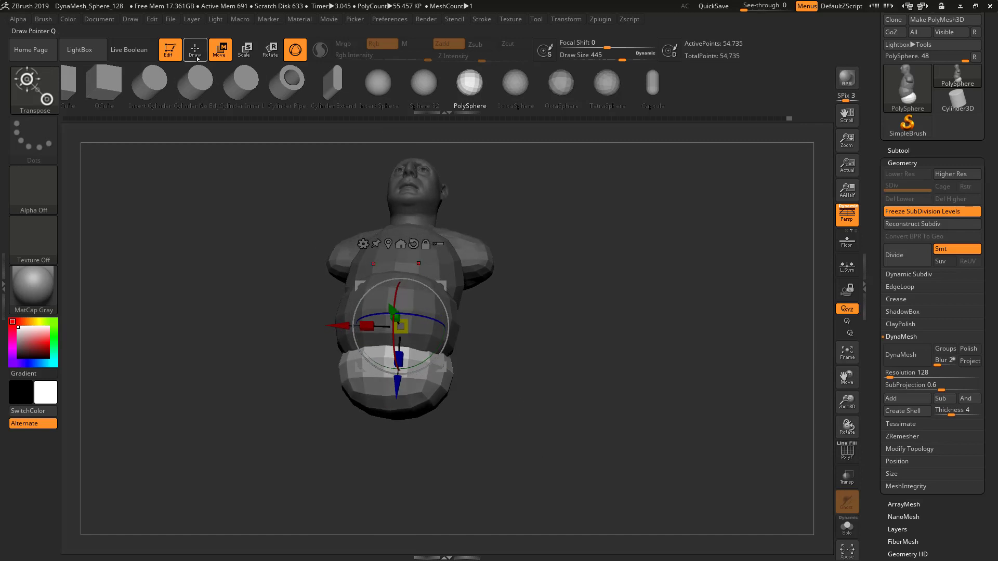
left_click_drag(569, 418, 462, 385)
left_click_drag(525, 338, 501, 403, "shift")
key("ctrl+z")
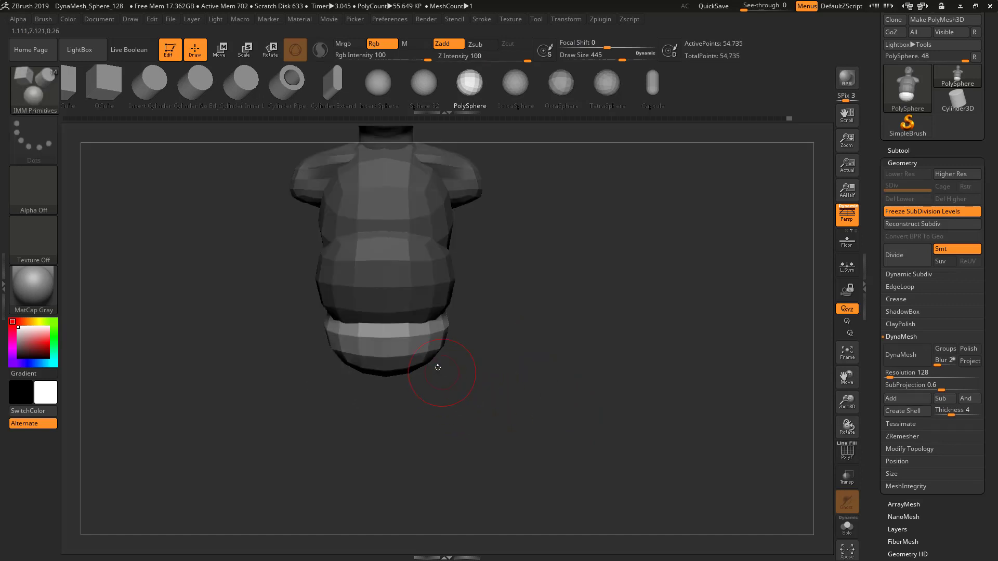
left_click_drag(428, 372, 433, 395)
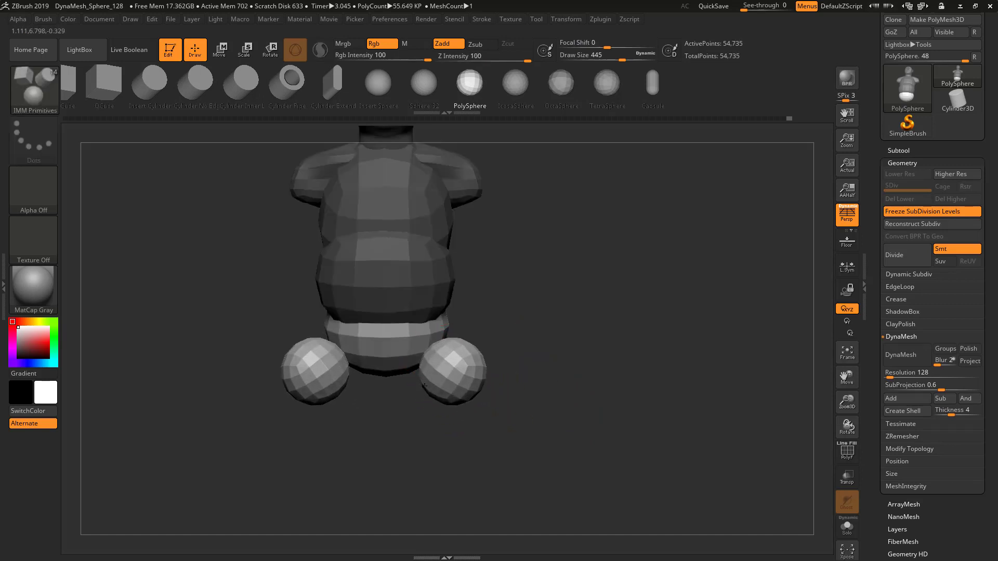
key("ctrl+z")
left_click_drag(408, 355, 492, 446)
key("ctrl+z")
key("ctrl+z")
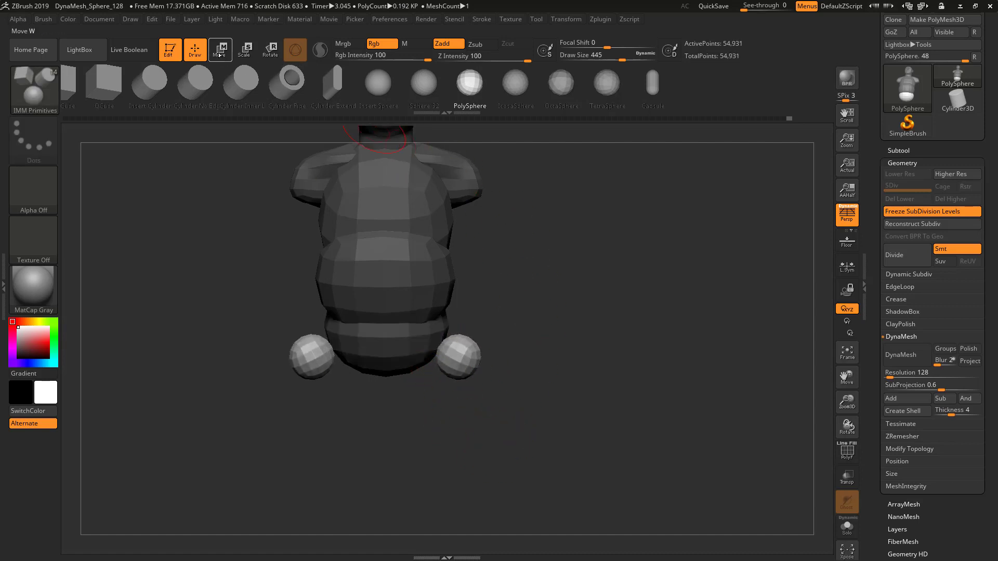
Align the paired spheres with the body and stretch them downward from the pelvis into elongated thighs
key("w")
left_click_drag(481, 339, 454, 374)
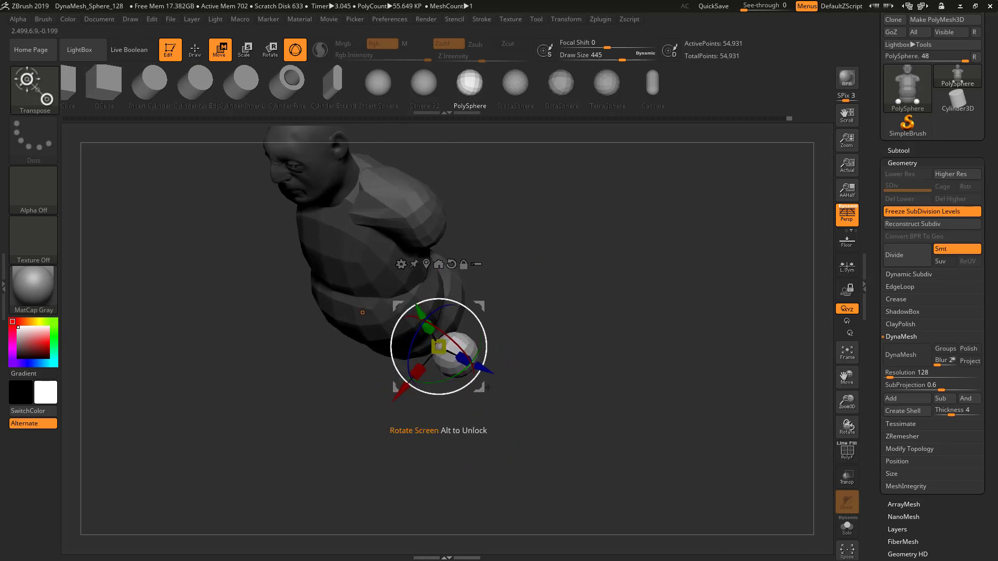
left_click_drag(493, 401, 468, 346, "shift")
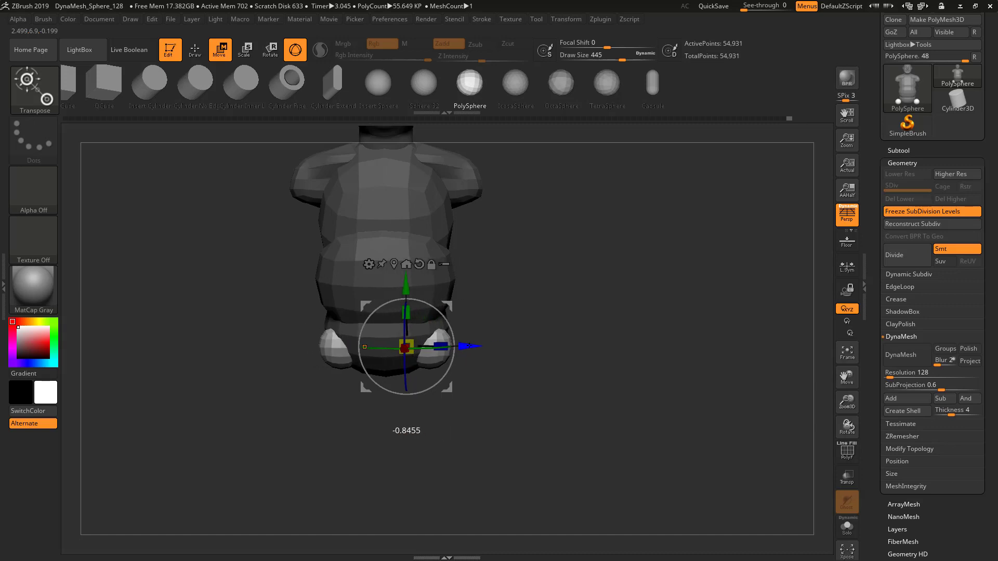
left_click_drag(409, 287, 406, 363)
left_click_drag(444, 407, 414, 406)
Try adjusting the thighs with Local Symmetry, undo the change and switch Local Symmetry off
left_click(847, 265)
key("ctrl+z")
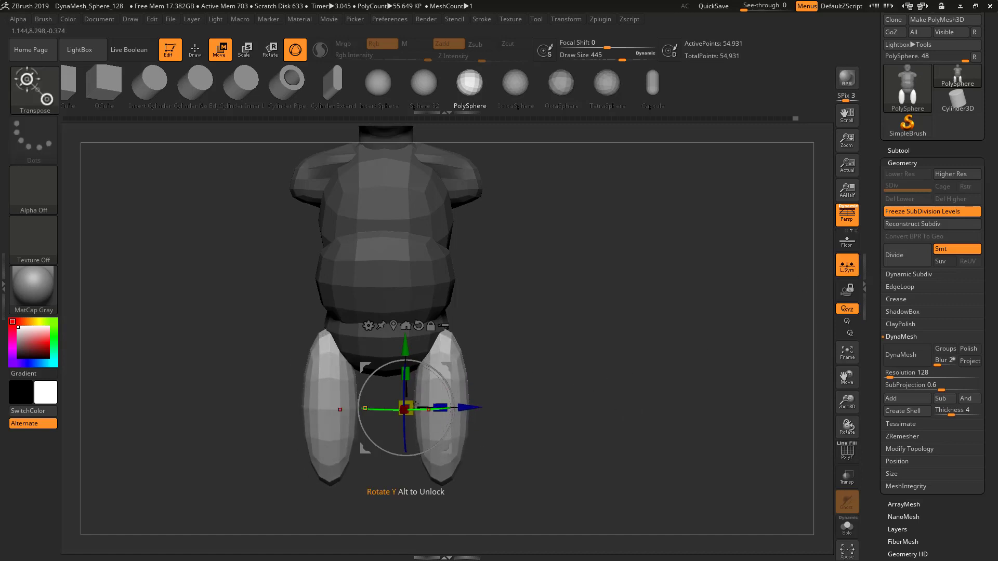
left_click(844, 265)
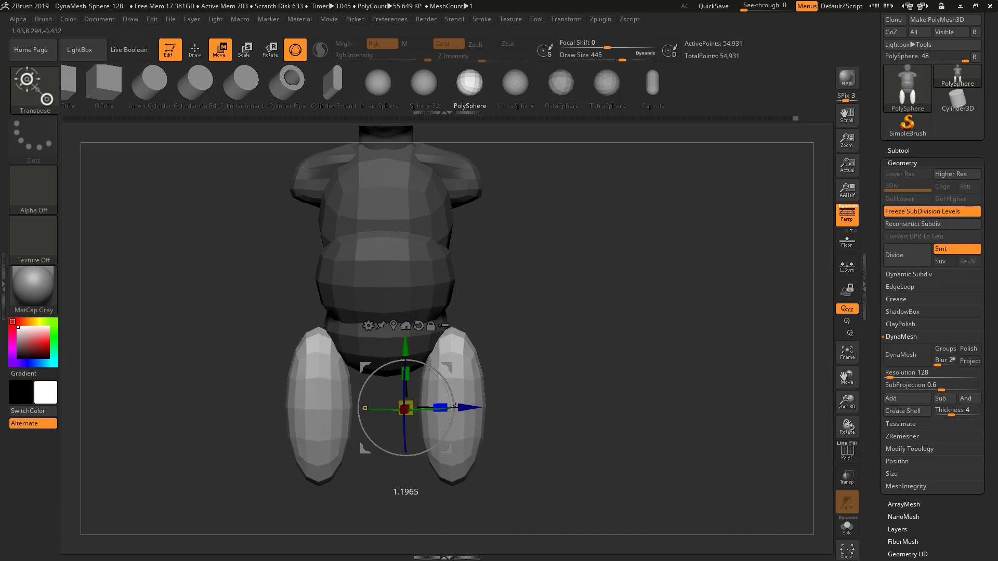
Thicken the thighs sideways and front to back, and adjust the gap between them beneath the pelvis
mouse_move(456, 404)
left_mouse_down()
mouse_move(468, 403)
mouse_move(459, 409)
left_mouse_up()
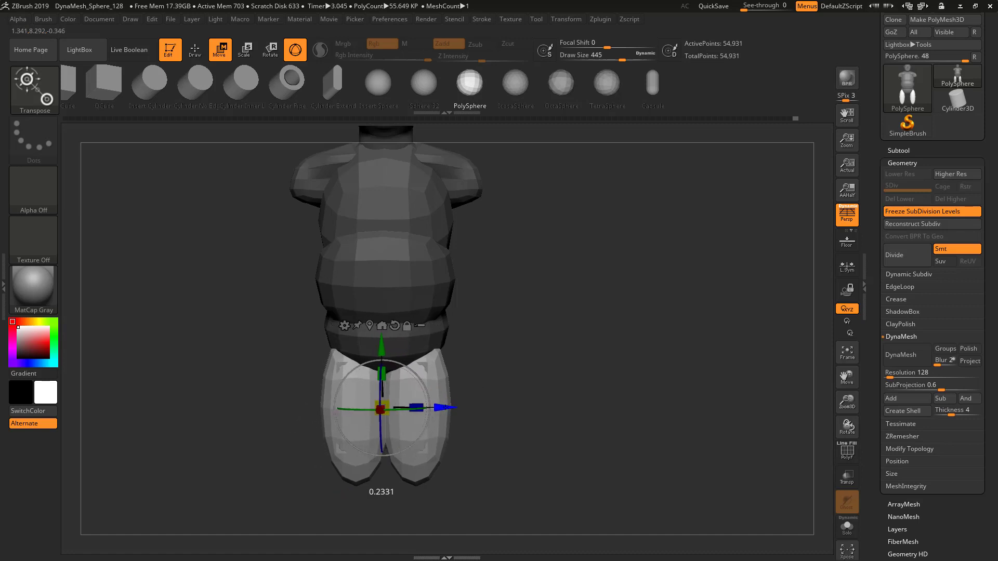
left_click_drag(441, 410, 432, 410)
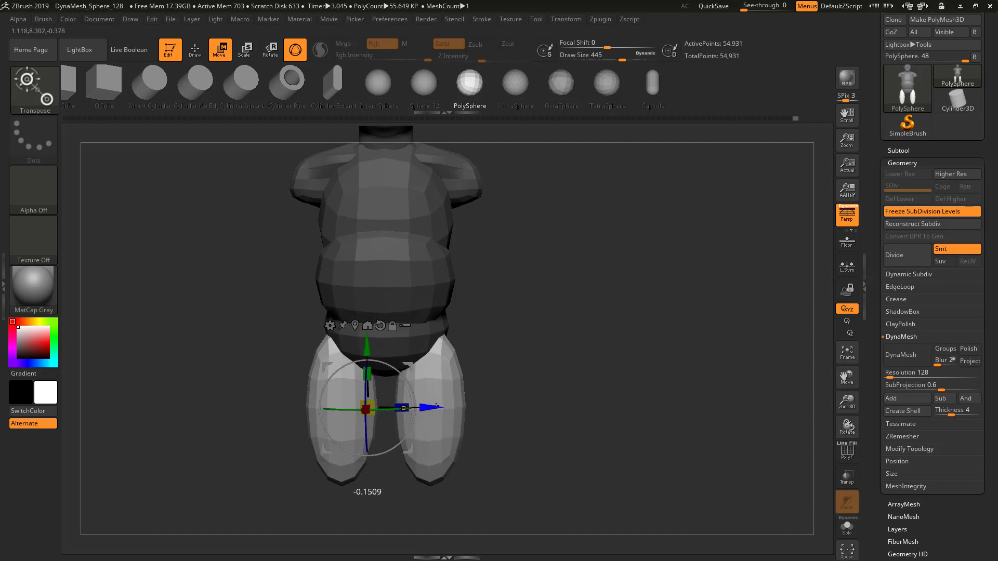
left_click_drag(545, 404, 453, 407)
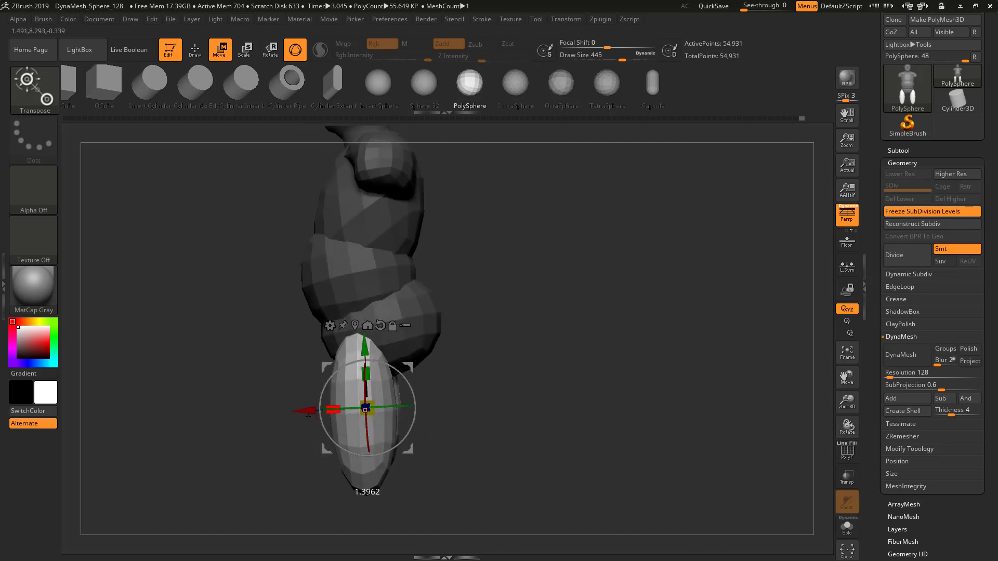
left_click_drag(292, 422, 283, 423)
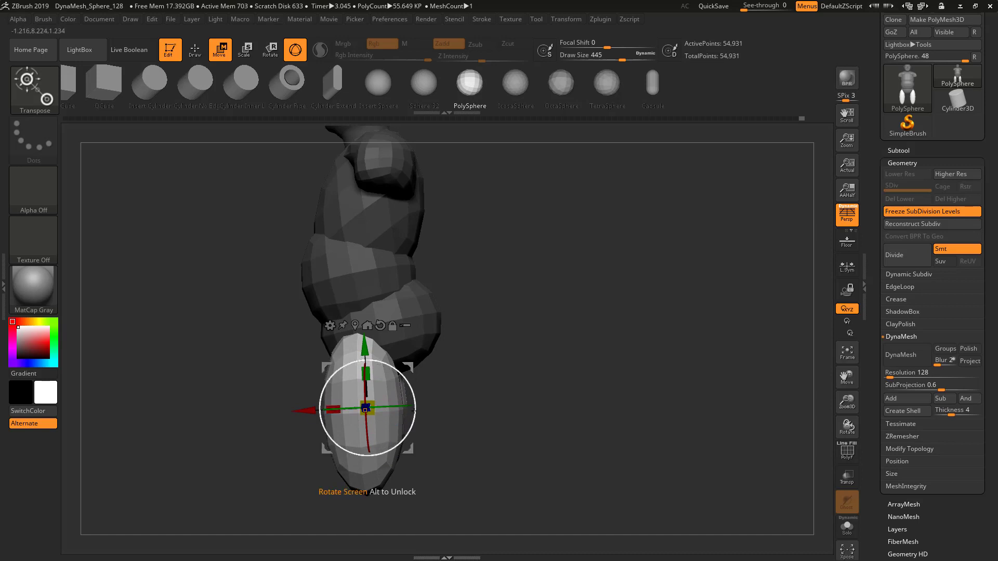
Tilt the thighs by about 7 degrees and refine their position, depth, length and width under the pelvis
left_click_drag(415, 411, 539, 369)
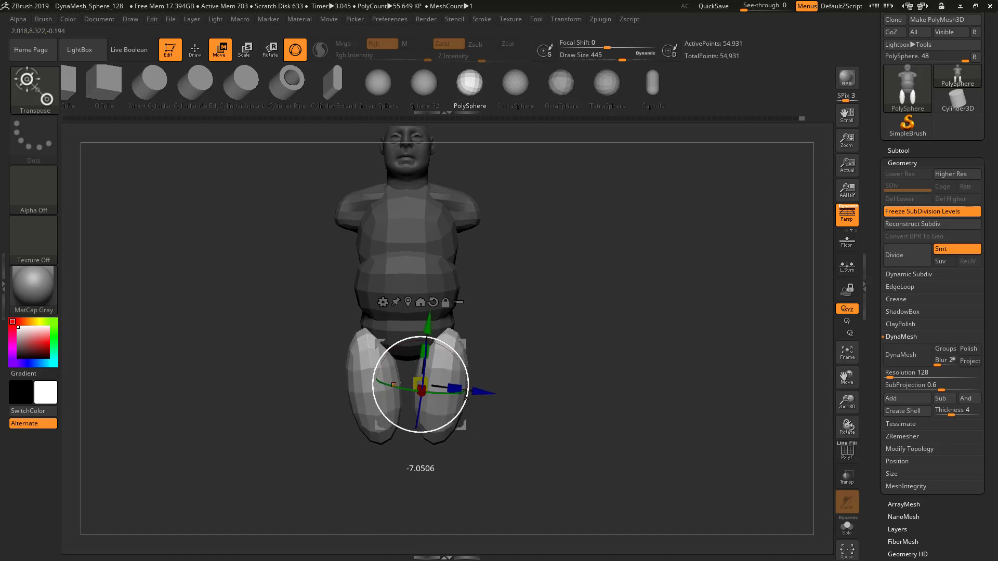
left_click_drag(462, 424, 384, 388)
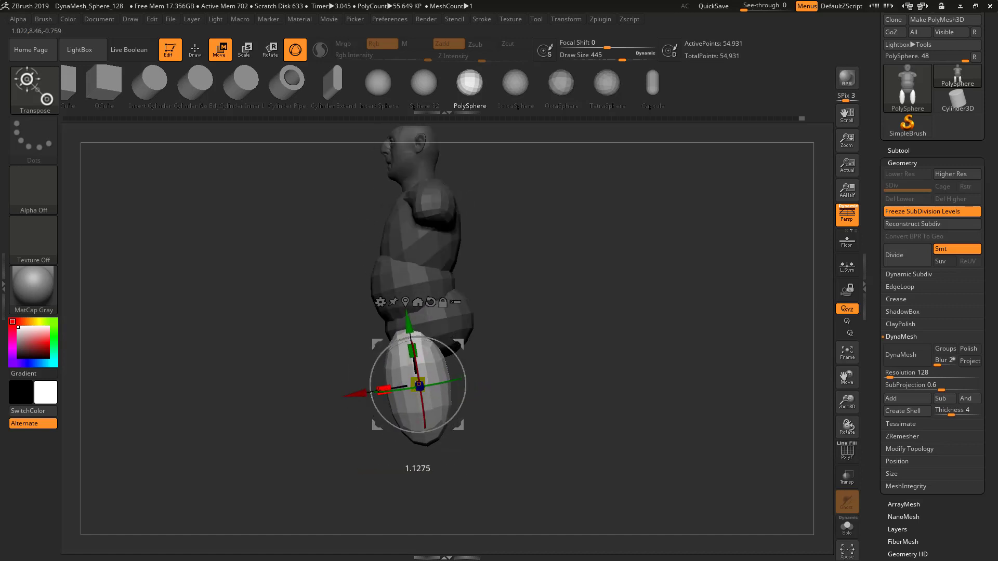
left_click_drag(457, 425, 472, 425)
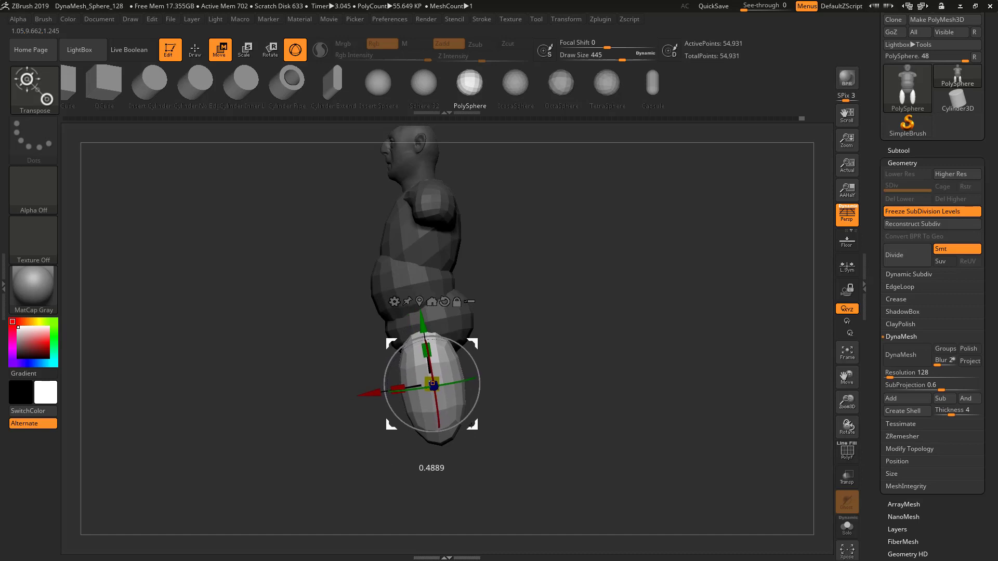
left_click_drag(426, 350, 541, 366)
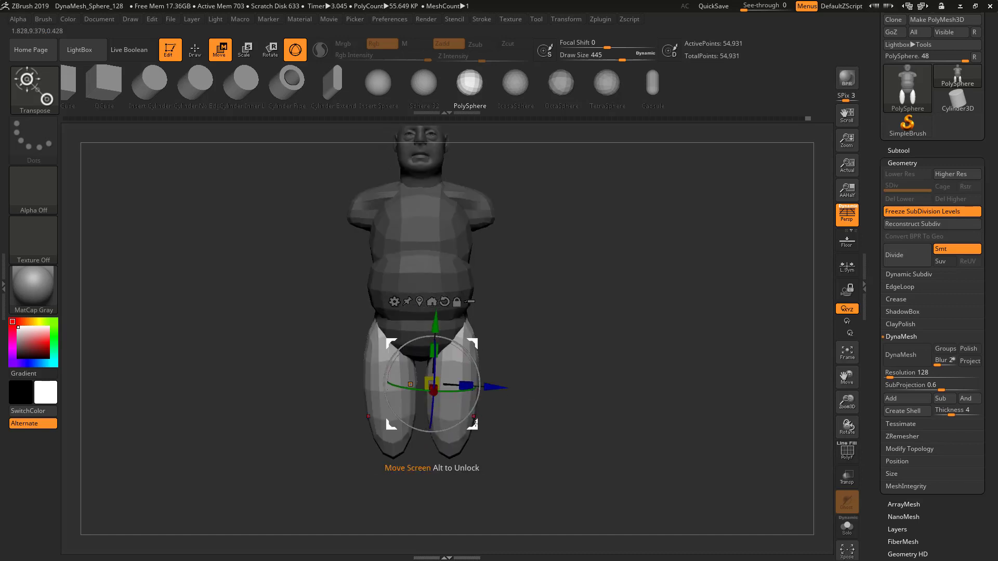
left_click_drag(467, 386, 463, 383)
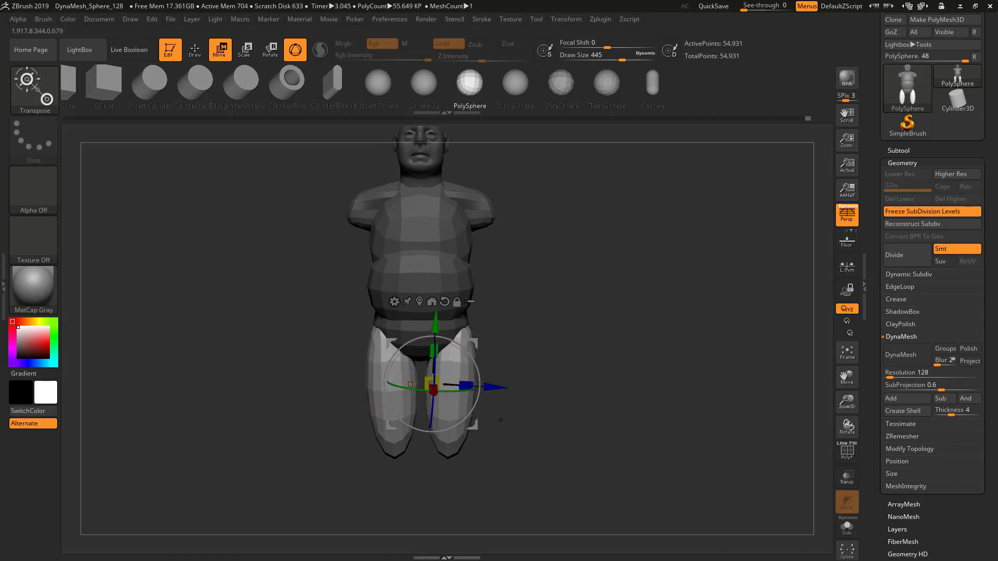
Duplicate the thighs downward to create a pair of lower legs
mouse_move(559, 356)
left_mouse_down("ctrl")
mouse_move(579, 400)
mouse_move(570, 373)
mouse_move(545, 404)
mouse_move(503, 404)
mouse_move(574, 426)
mouse_move(563, 447)
left_mouse_up("ctrl")
key("q")
key("ctrl+z")
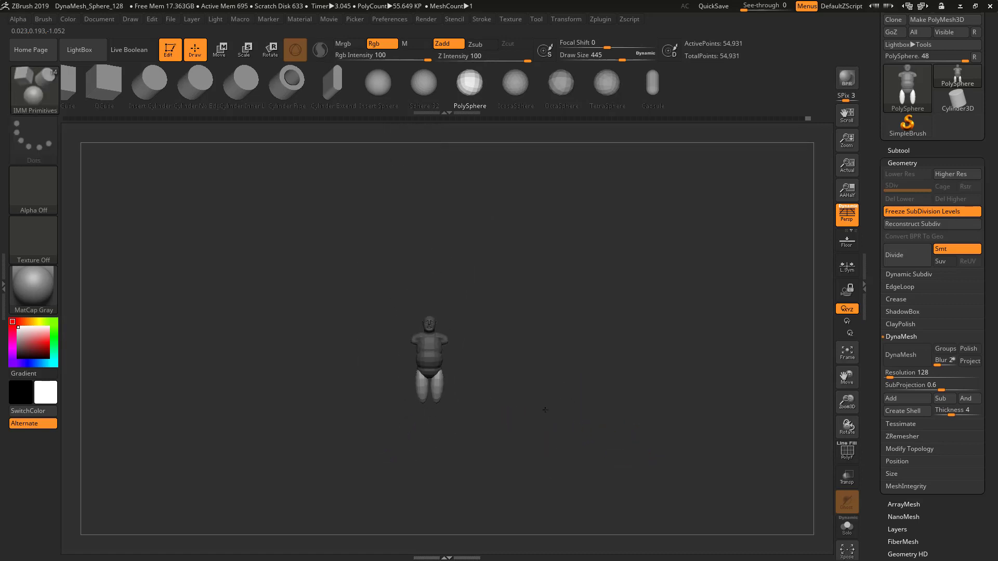
mouse_move(544, 410)
left_mouse_down("alt")
mouse_move(643, 446)
mouse_move(576, 465)
mouse_move(558, 406)
mouse_move(609, 462)
mouse_move(465, 285)
mouse_move(471, 434)
mouse_move(482, 438)
left_mouse_up("alt")
key("w")
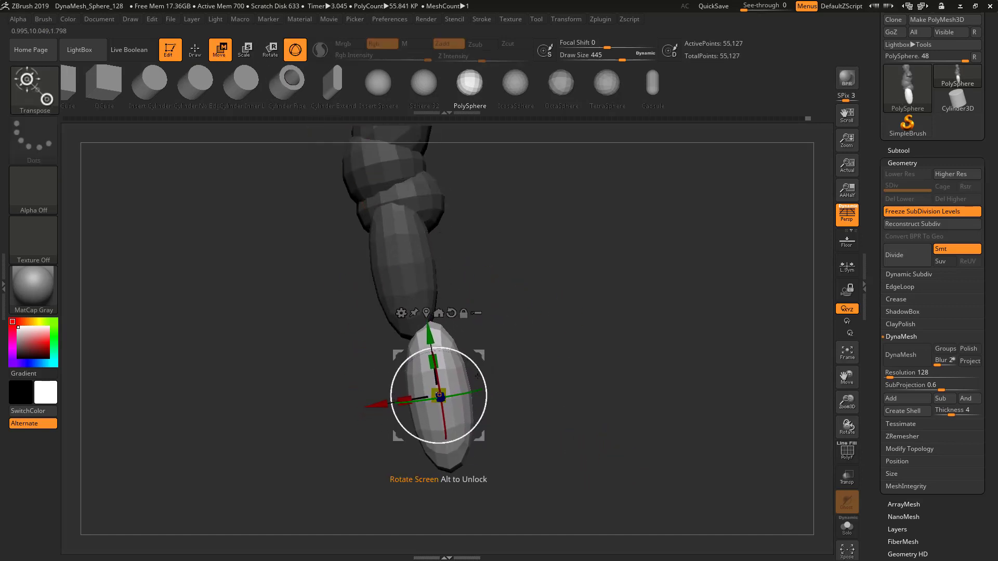
Rotate the lower legs upright, slim and lengthen them, and position them beneath the ends of the thighs
left_click_drag(476, 366, 551, 382)
left_click_drag(473, 397, 502, 397)
left_click_drag(541, 397, 500, 393, "shift")
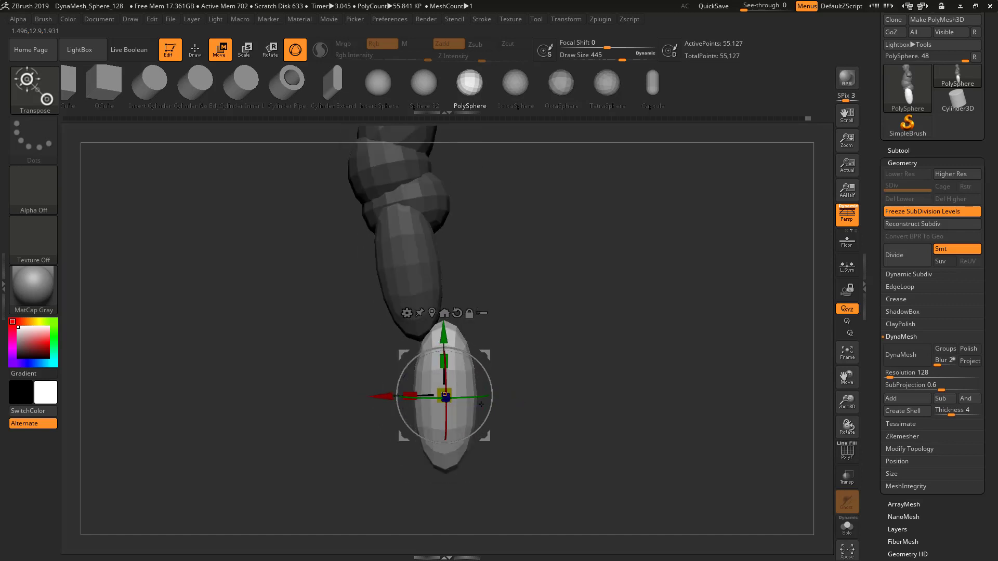
left_click_drag(408, 394, 429, 392)
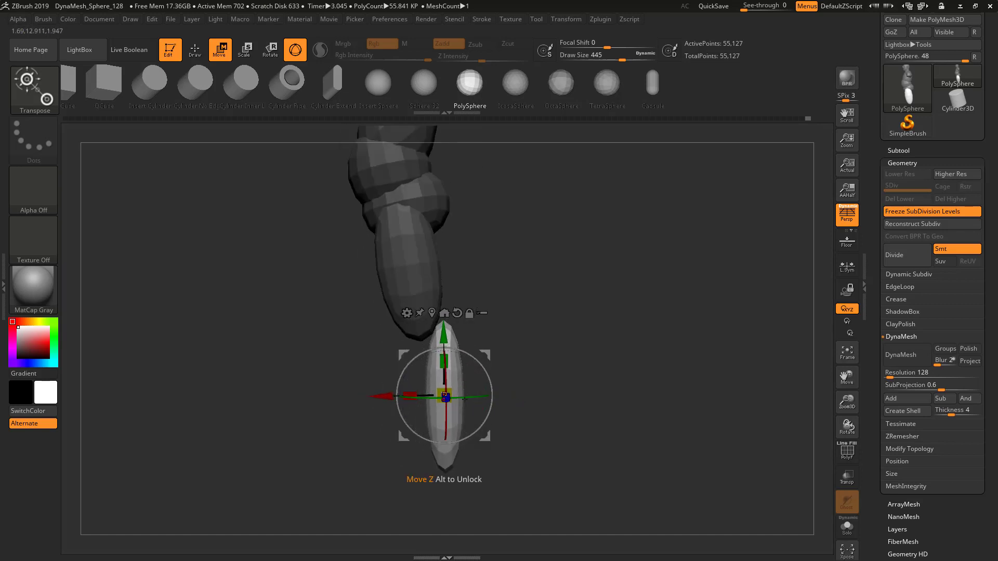
left_click_drag(488, 437, 476, 433)
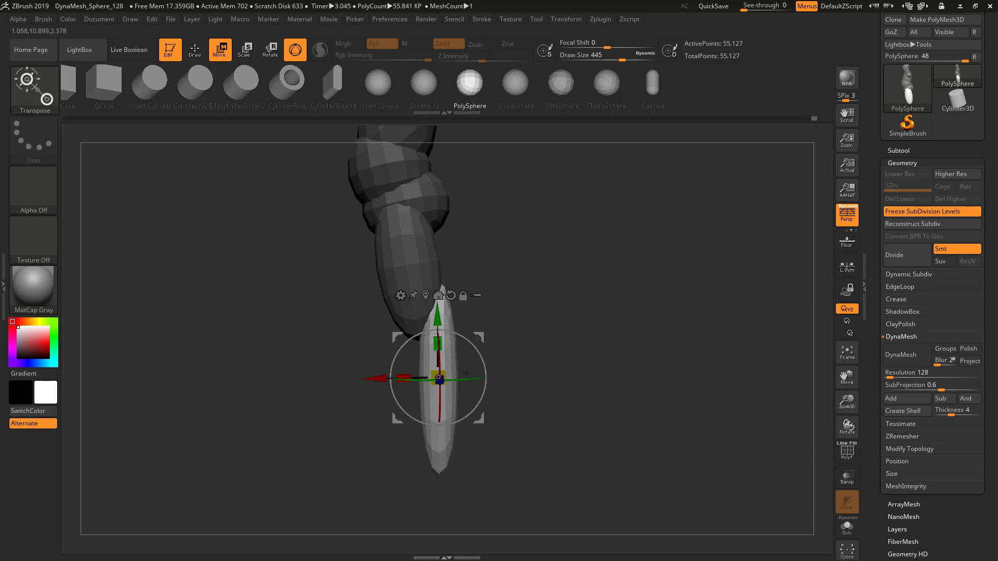
left_click_drag(478, 339, 474, 347)
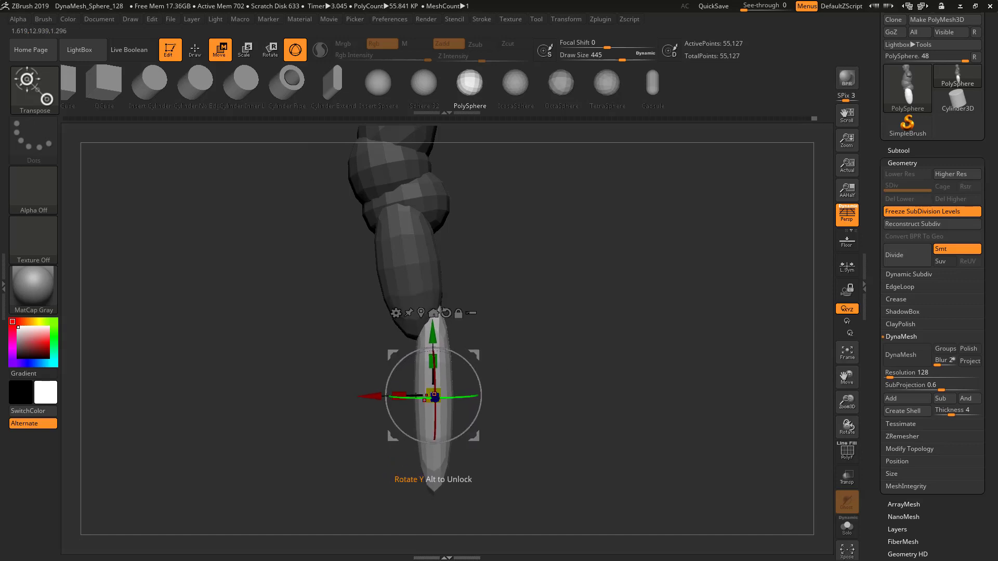
Adjust the height of the lower legs and nudge them slightly forward beneath the thighs in side view
left_click_drag(500, 383, 565, 368)
left_click_drag(440, 310, 441, 293)
left_click_drag(525, 327, 464, 348, "shift")
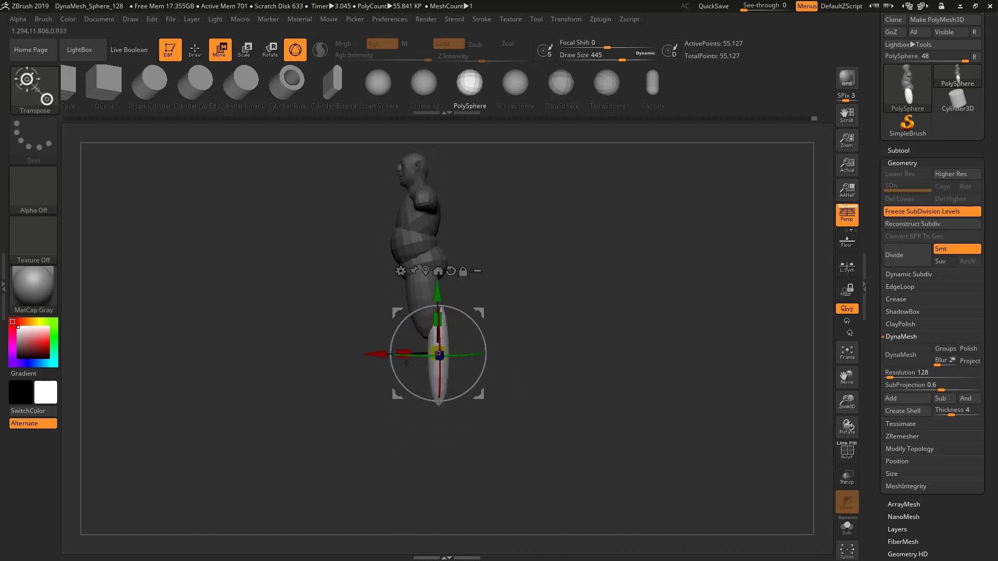
left_click_drag(381, 353, 378, 354)
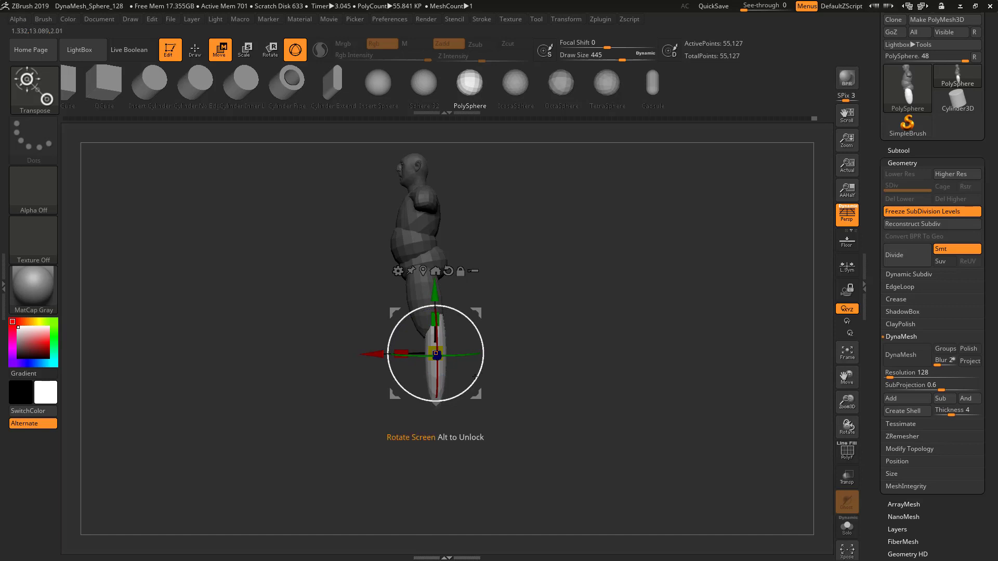
left_click_drag(434, 291, 437, 324)
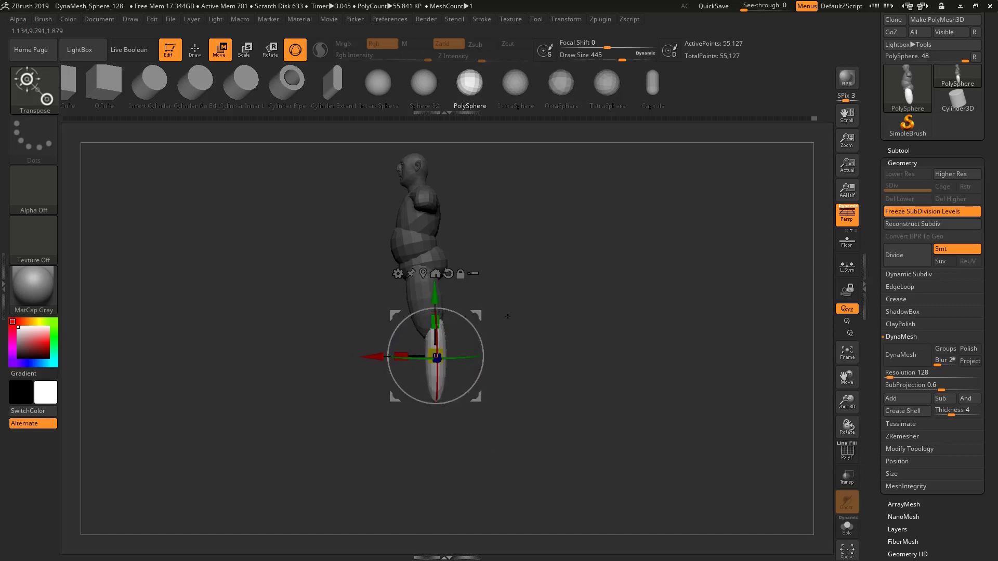
Check the front-view proportions by marking the levels of the head top, pelvis and leg ends on a temporary screen sketch
left_click_drag(507, 316, 592, 358)
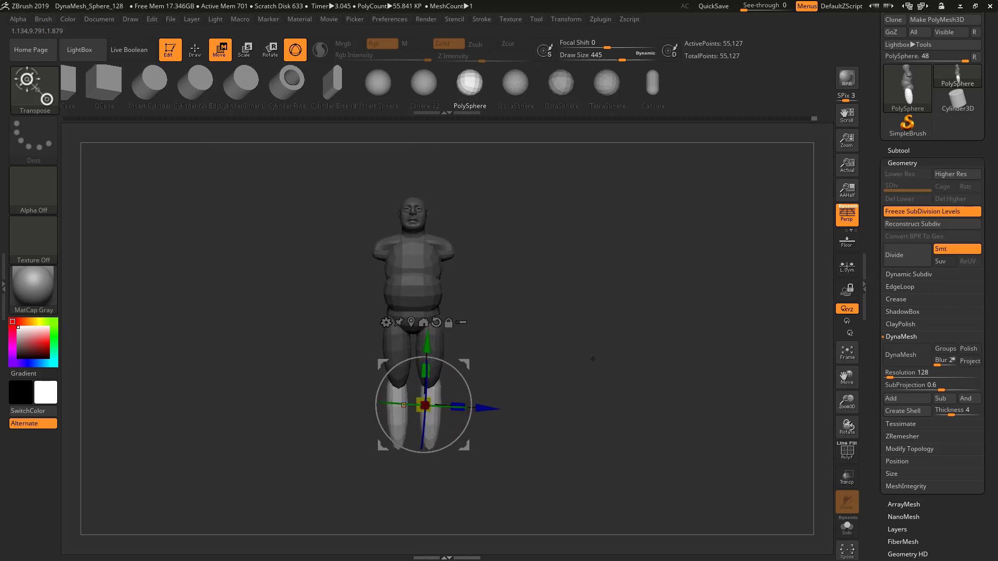
key("super+w")
key("Tab")
key("Tab")
key("Tab")
key("Return")
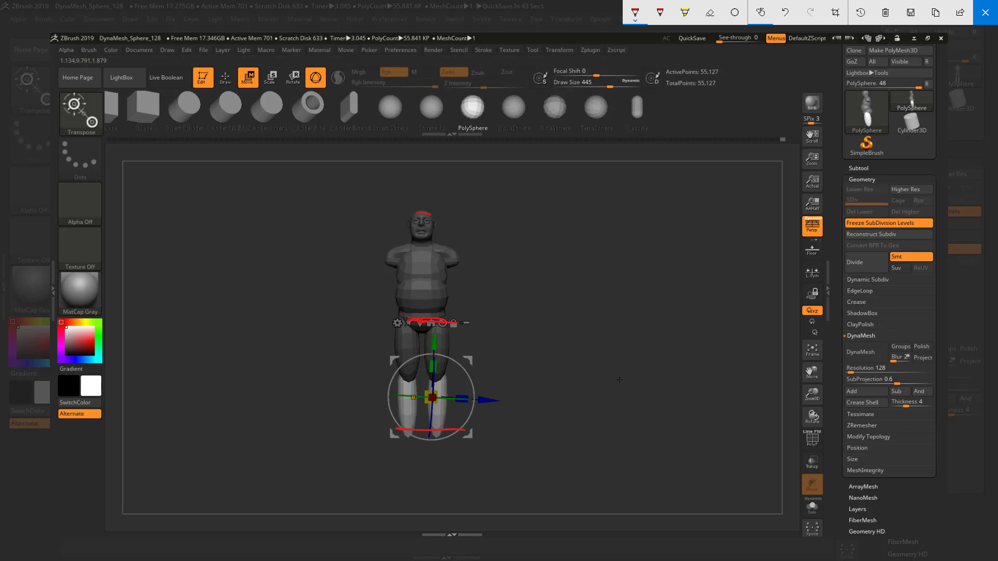
left_click(984, 12)
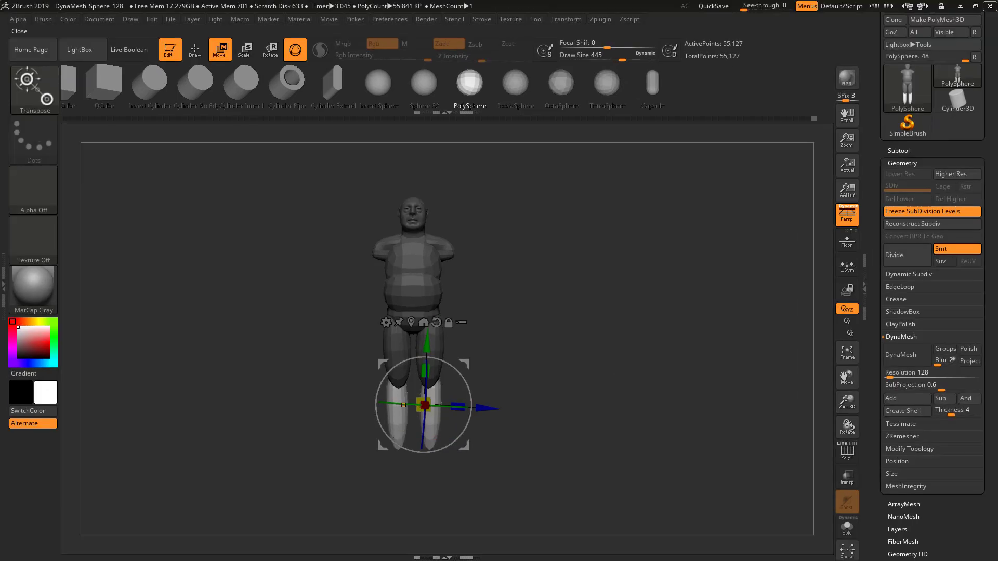
Shorten the lower legs slightly, and duplicate them forward as base shapes for the feet
left_click_drag(427, 368, 428, 371)
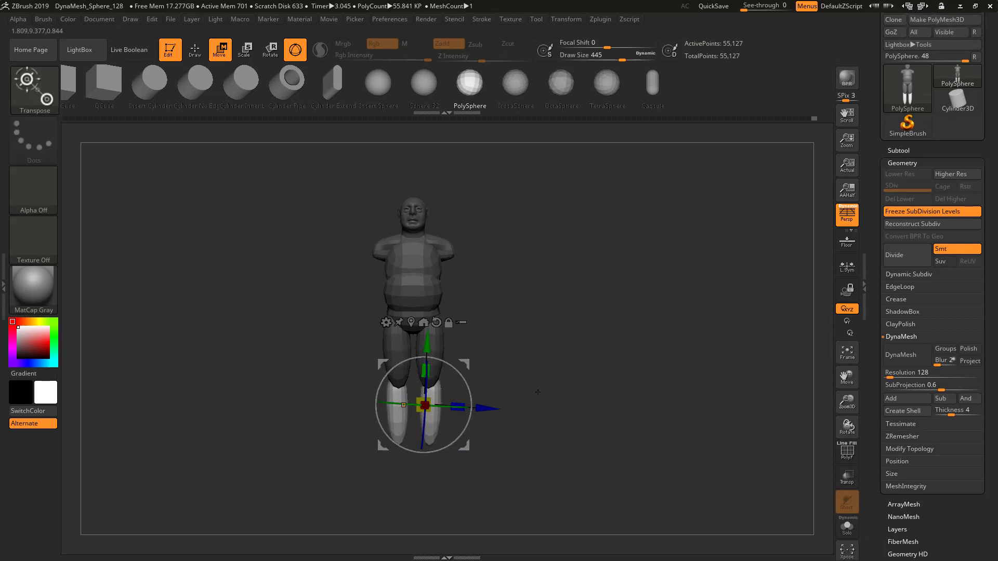
left_click_drag(540, 354, 645, 326)
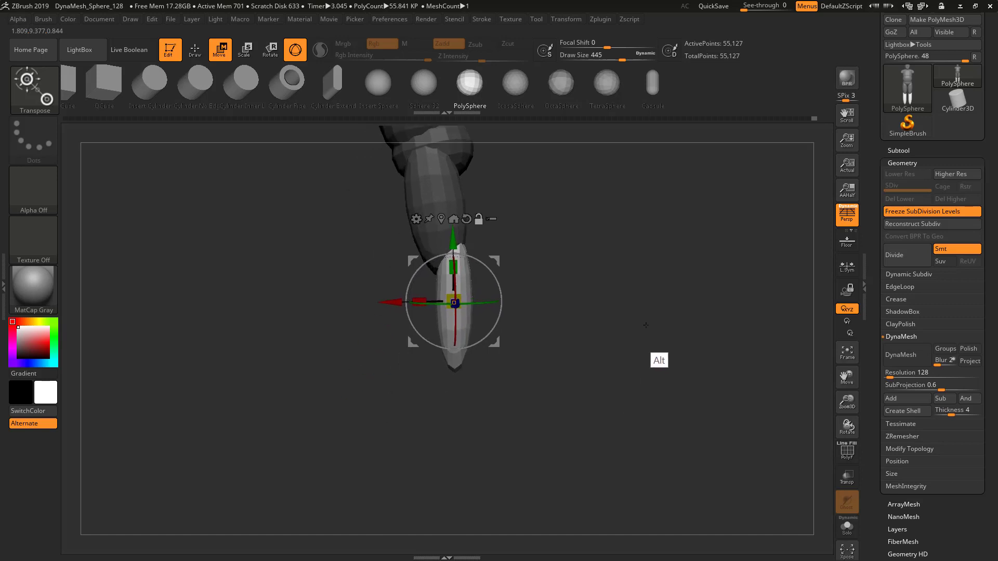
left_click_drag(493, 342, 440, 378, "ctrl")
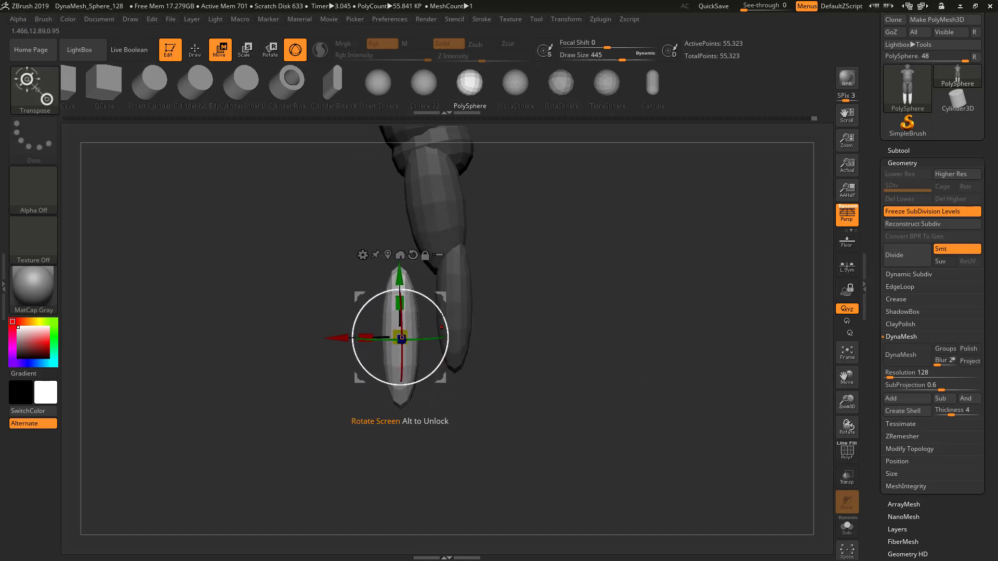
Lay the duplicated foot shapes horizontally, scale down their length and width, and spread them apart
left_click_drag(444, 318, 519, 403)
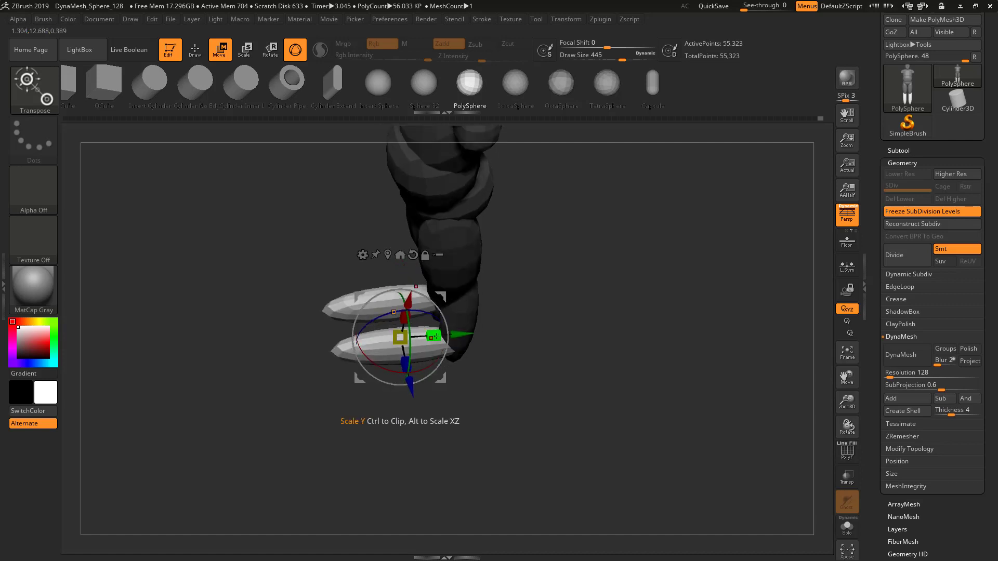
left_click_drag(435, 335, 397, 339)
left_click_drag(488, 368, 503, 422)
left_click_drag(411, 369, 407, 364)
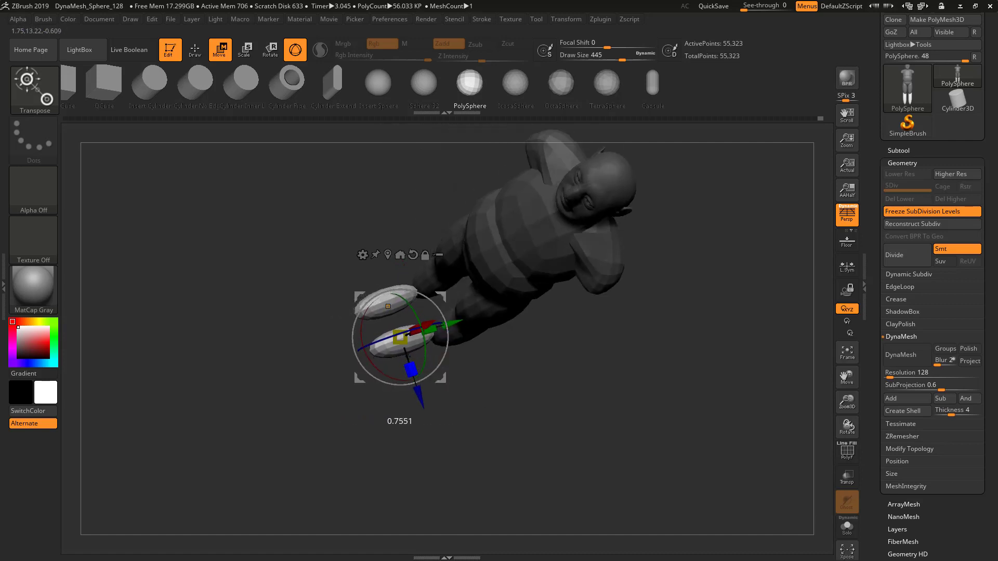
left_click_drag(419, 399, 423, 410)
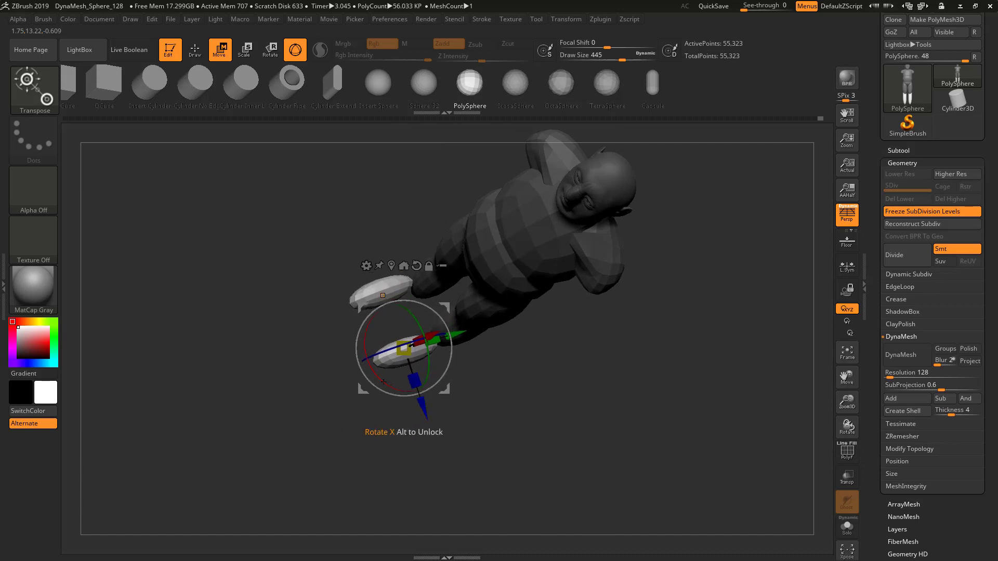
left_click_drag(383, 380, 486, 364)
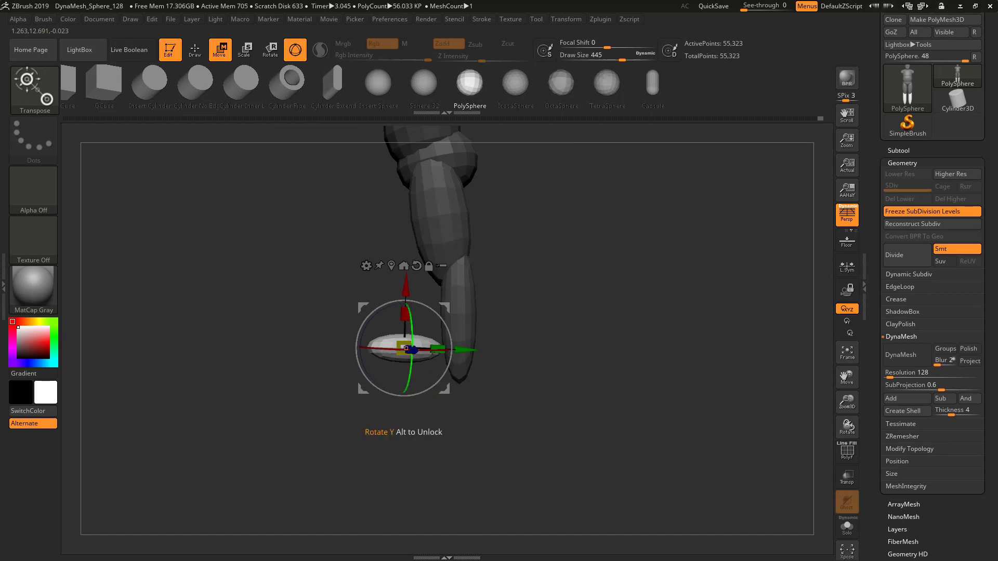
Position the feet beneath the lower legs with the toes pointing forward, and clear the mask from the body
left_click_drag(444, 390, 484, 415)
left_click_drag(463, 364, 476, 348)
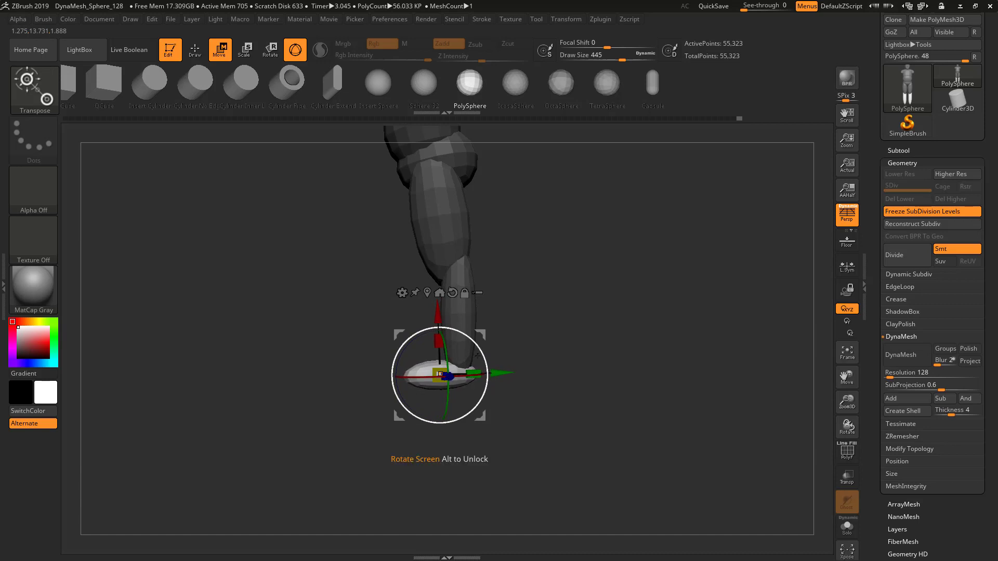
left_click_drag(545, 423, 546, 414)
key("q")
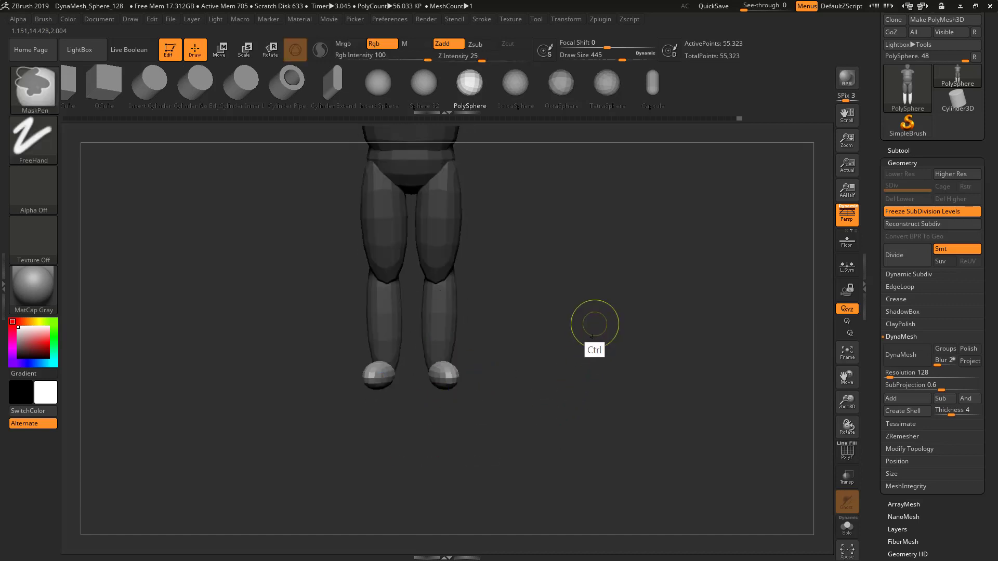
left_click_drag(595, 327, 614, 383, "ctrl")
mouse_move(614, 383)
left_mouse_down("alt")
mouse_move(556, 314)
mouse_move(556, 294)
left_mouse_up("alt")
mouse_move(556, 294)
left_mouse_down("alt")
mouse_move(587, 328)
mouse_move(563, 475)
mouse_move(640, 396)
left_mouse_up("alt")
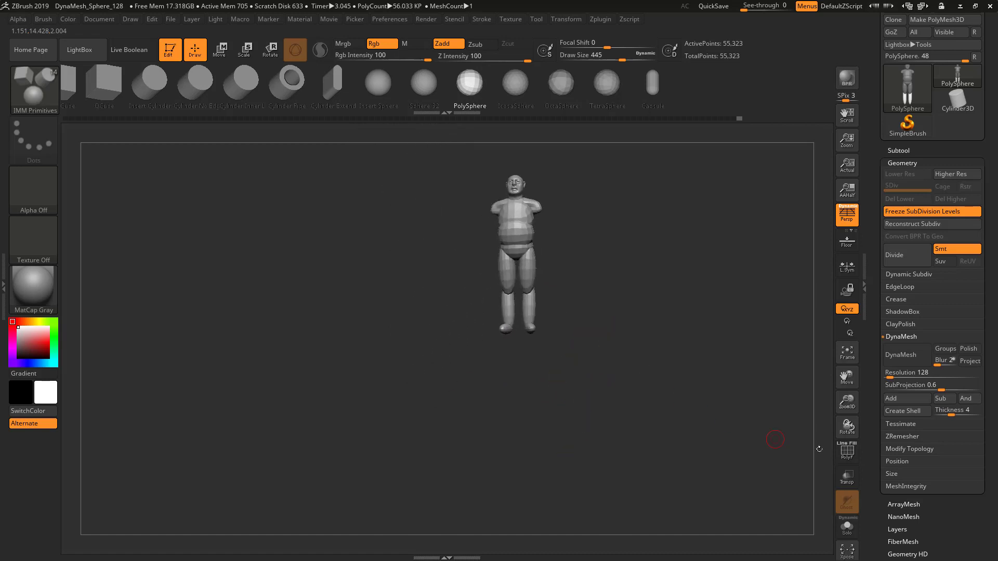
Turn on polyframe display, isolate the polygroup at the thigh, and unhide the whole body again
left_click(847, 451)
left_click_drag(703, 436, 750, 471)
left_click_drag(692, 360, 644, 414, "alt")
left_click_drag(644, 372, 635, 421, "alt")
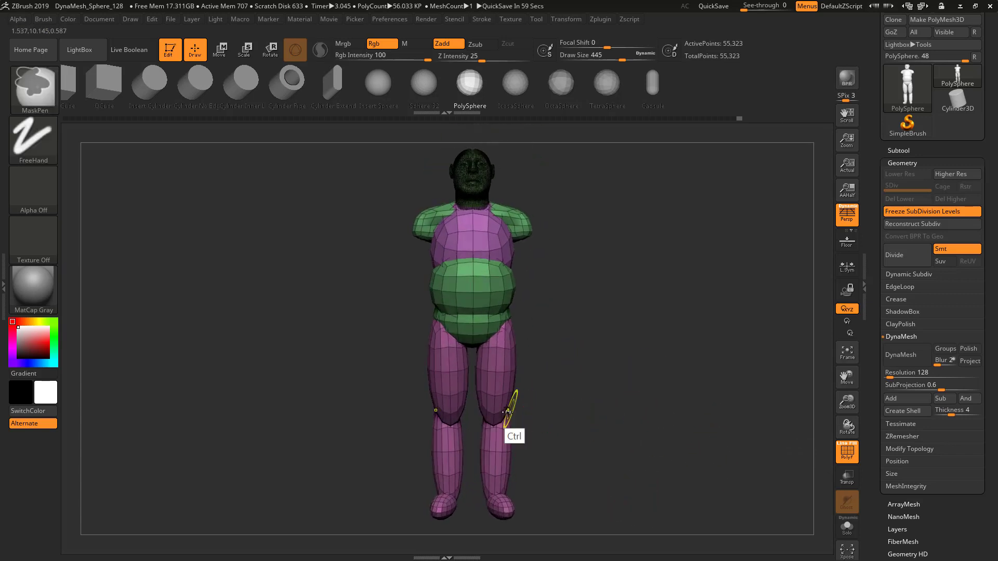
left_click(490, 392, "ctrl+shift")
left_click_drag(551, 392, 604, 399)
left_click(579, 338, "ctrl+shift")
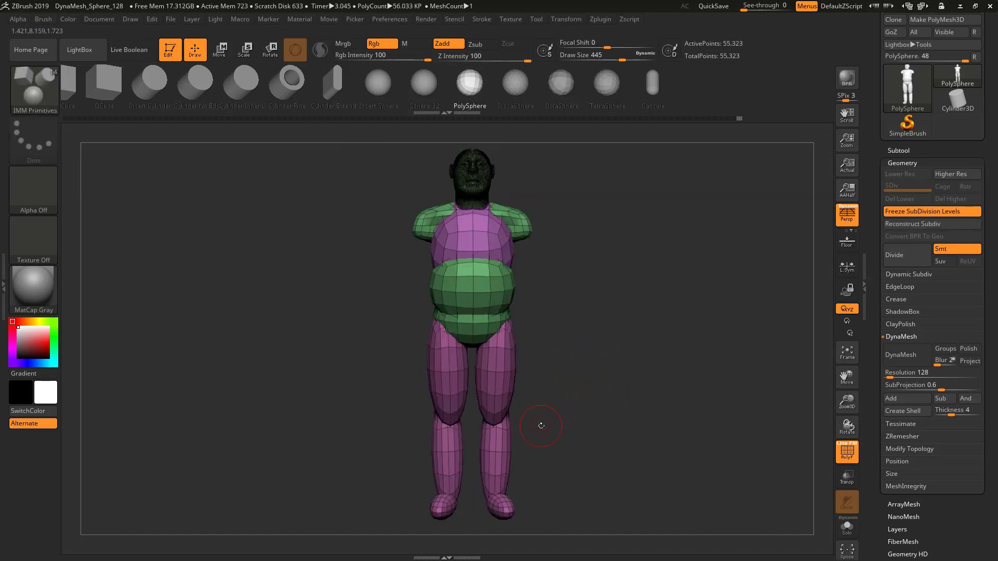
Choose the Move Topological brush at draw size 867 and pull the upper thighs up into the pelvis in side view
key("b")
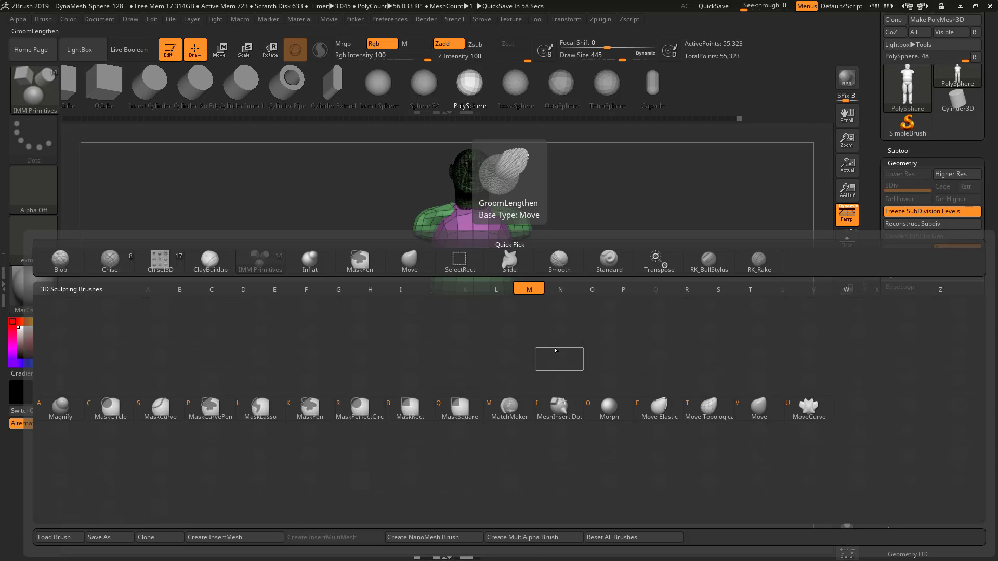
key("t")
key("s")
left_click_drag(567, 393, 590, 395)
mouse_move(520, 401)
left_mouse_down()
mouse_move(553, 417)
mouse_move(529, 450)
left_mouse_up()
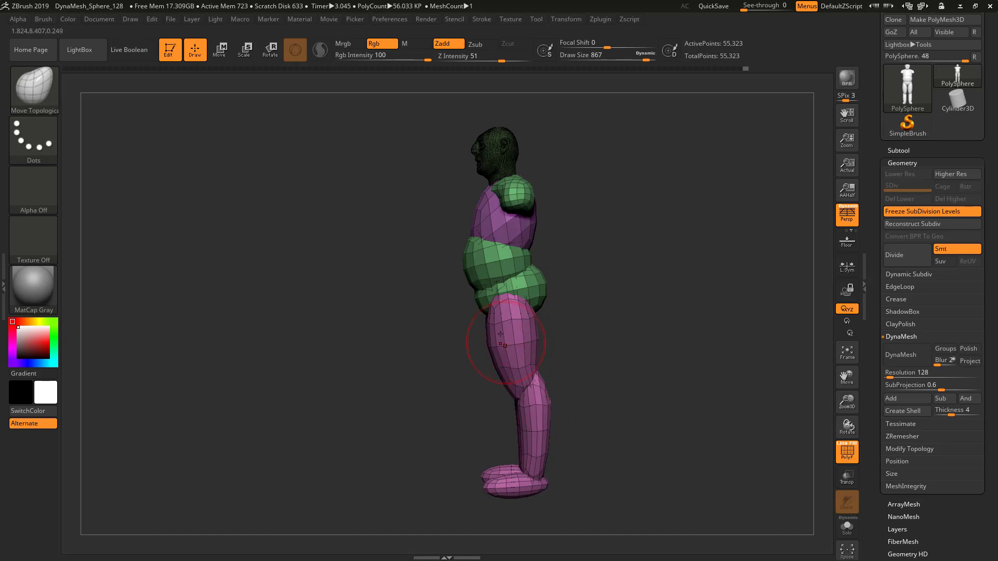
left_click_drag(498, 302, 490, 279)
left_click_drag(536, 325, 530, 322)
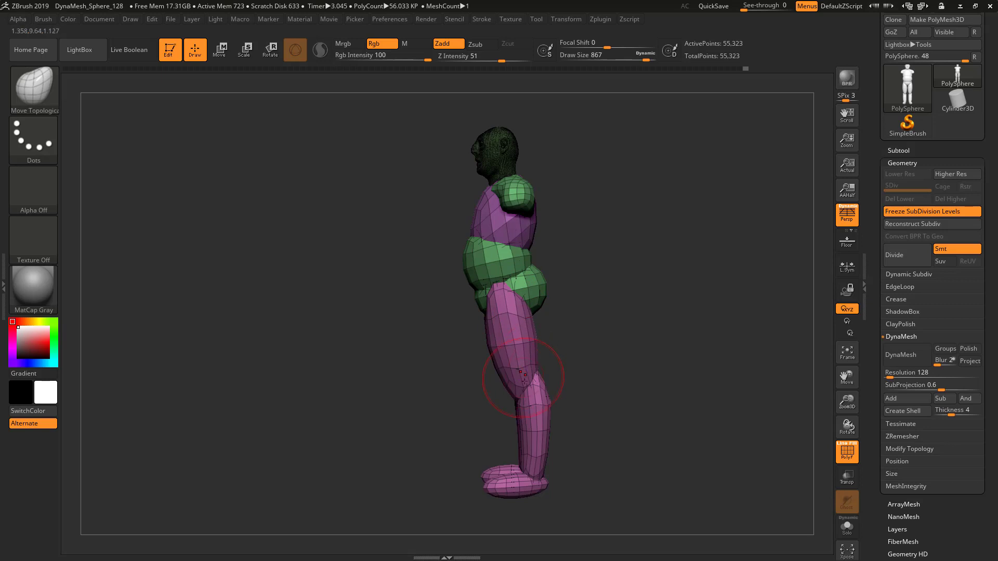
Shape the instep, heel and sole of the feet from the side with the Move Topological brush
left_click_drag(632, 443, 698, 327, "alt")
mouse_move(476, 376)
left_mouse_down()
mouse_move(475, 357)
mouse_move(452, 354)
left_mouse_up()
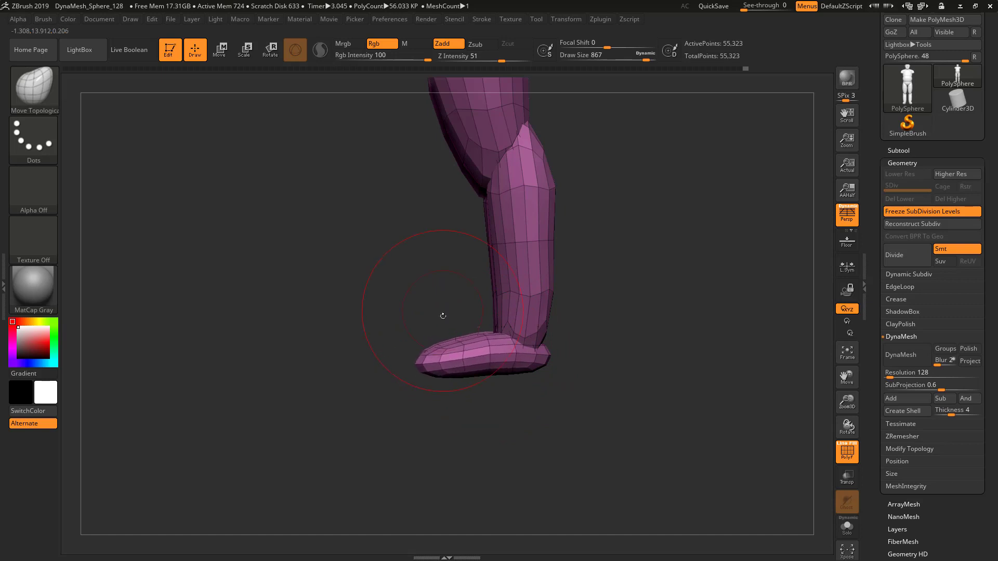
mouse_move(442, 314)
left_mouse_down()
mouse_move(457, 347)
mouse_move(443, 379)
left_mouse_up()
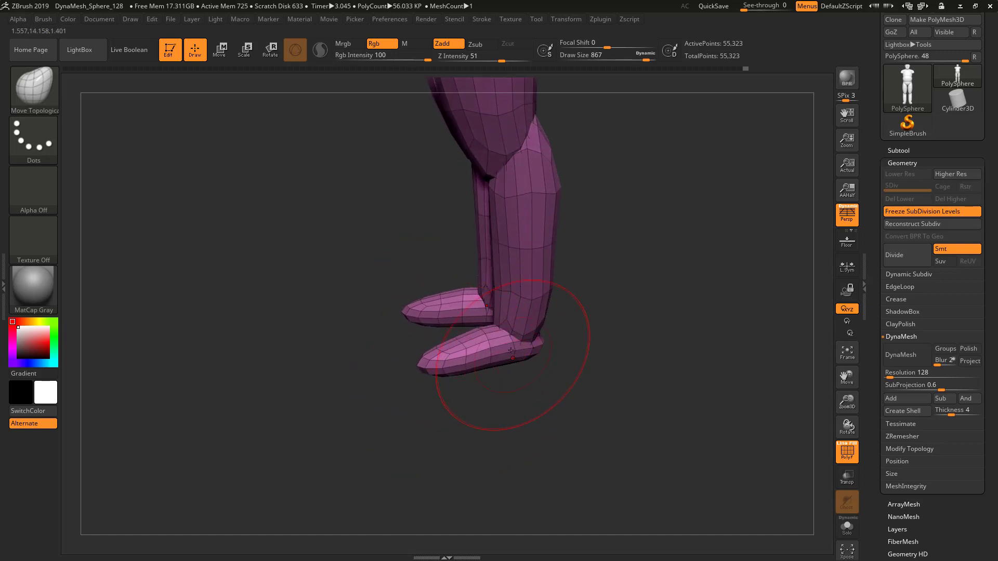
left_click_drag(522, 404, 502, 392)
mouse_move(466, 355)
left_mouse_down()
mouse_move(429, 352)
mouse_move(430, 366)
mouse_move(428, 357)
mouse_move(441, 364)
left_mouse_up()
Reduce the draw size to 372 and reshape the outline of the feet from below, widening their outer edges
mouse_move(524, 368)
left_mouse_down()
mouse_move(615, 468)
mouse_move(640, 325)
mouse_move(519, 443)
mouse_move(600, 451)
mouse_move(609, 412)
mouse_move(603, 342)
left_mouse_up()
key("f")
key("s")
mouse_move(519, 296)
left_mouse_down()
mouse_move(481, 295)
mouse_move(499, 284)
mouse_move(502, 249)
left_mouse_up()
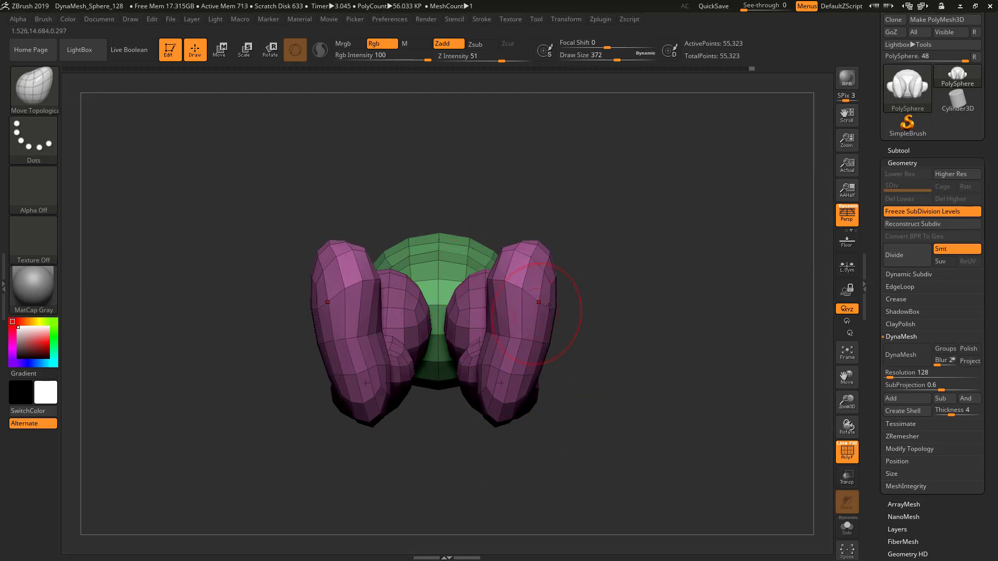
left_click_drag(546, 306, 561, 304)
mouse_move(526, 360)
left_mouse_down()
mouse_move(491, 367)
mouse_move(487, 384)
left_mouse_up()
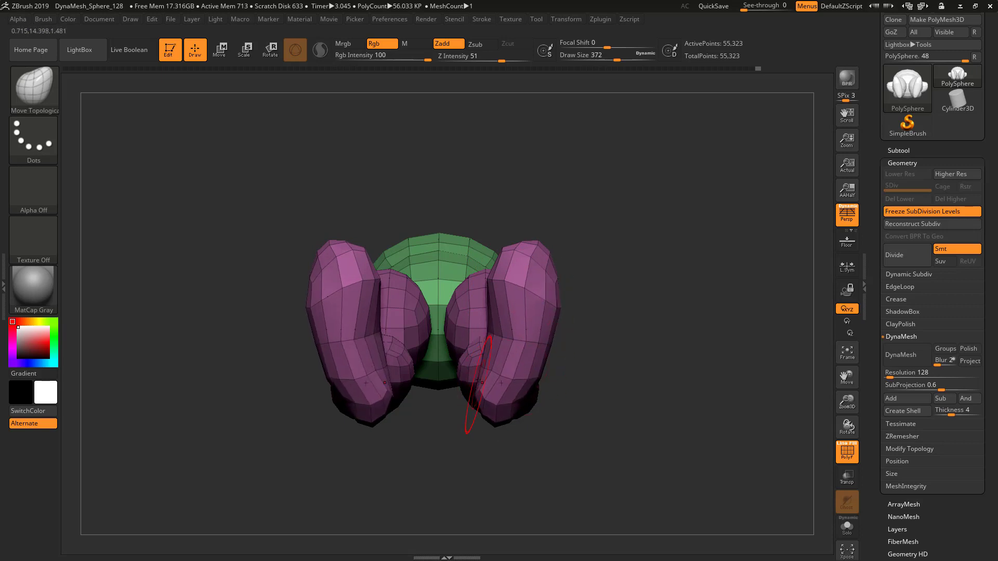
Narrow the inner ankles and reshape the inner calves, using draw sizes from 372 up to 899
mouse_move(573, 308)
left_mouse_down()
mouse_move(583, 363)
mouse_move(617, 346)
mouse_move(615, 336)
left_mouse_up()
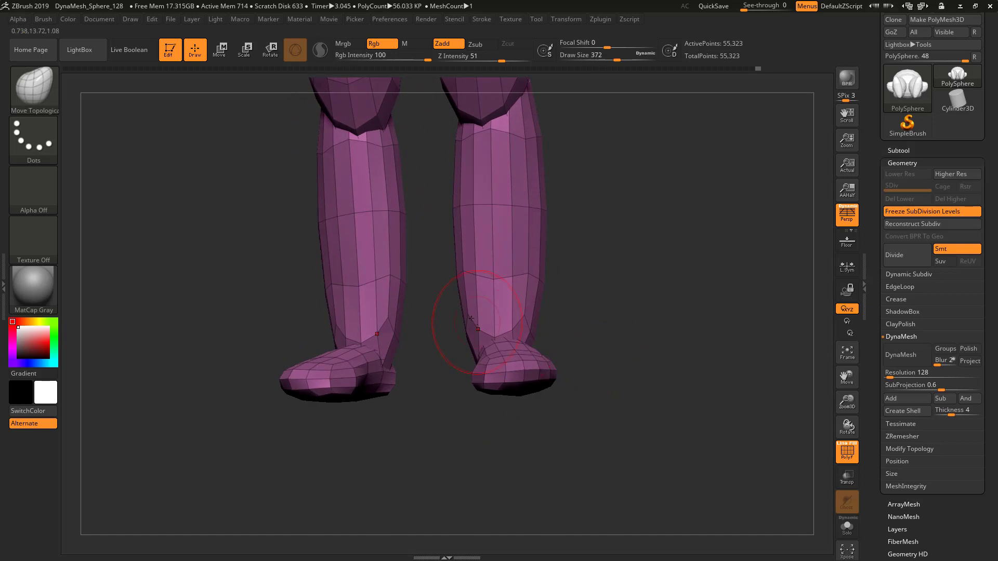
mouse_move(466, 316)
left_mouse_down()
mouse_move(485, 314)
mouse_move(478, 326)
left_mouse_up()
key("s")
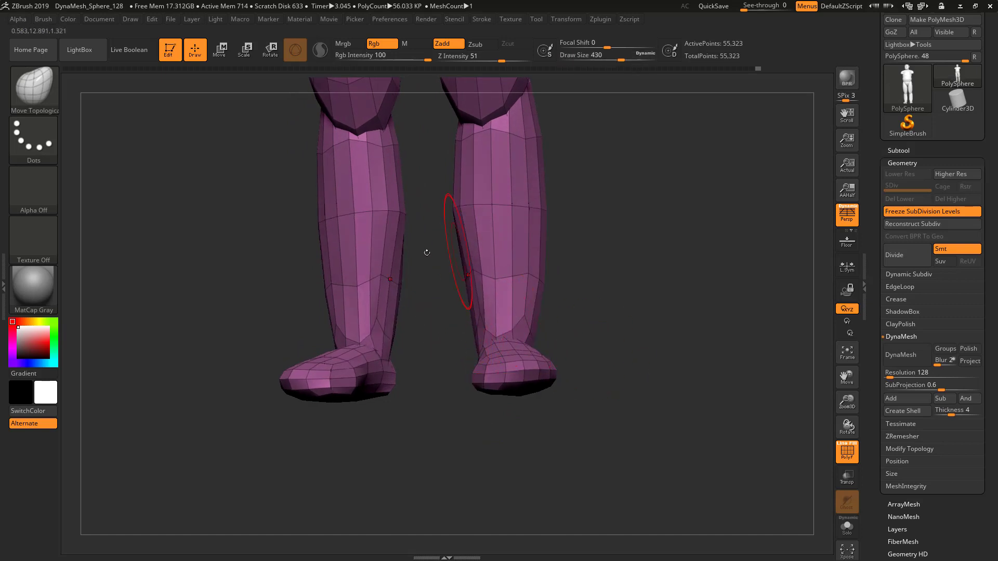
key("s")
left_click_drag(458, 250, 486, 251)
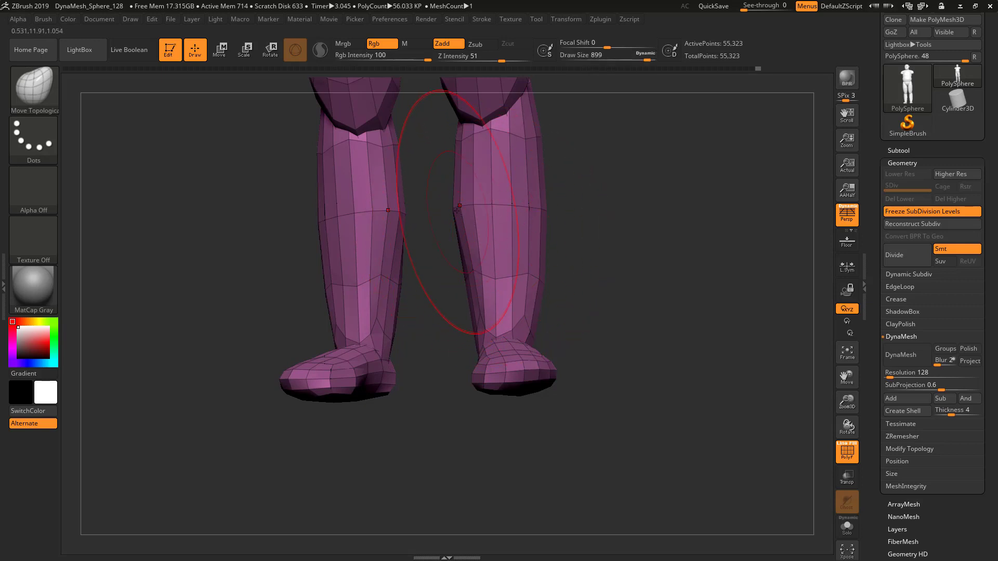
left_click_drag(468, 210, 455, 225)
key("s")
Refine the inner contours of the knees and lower thighs from the front with draw sizes 620 and 468
mouse_move(520, 244)
left_mouse_down("shift")
mouse_move(553, 258)
mouse_move(523, 318)
left_mouse_up("shift")
mouse_move(577, 249)
left_mouse_down()
mouse_move(587, 183)
mouse_move(525, 292)
left_mouse_up()
left_click_drag(471, 191, 481, 194)
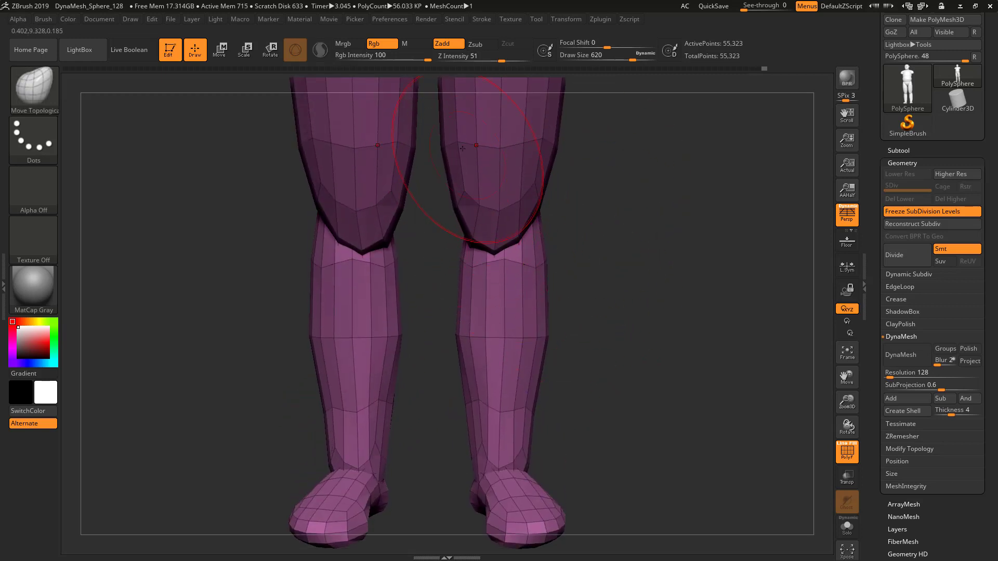
left_click_drag(462, 149, 464, 157)
left_click_drag(580, 148, 582, 307, "alt")
mouse_move(458, 234)
left_mouse_down()
mouse_move(445, 234)
mouse_move(459, 233)
left_mouse_up()
key("s")
left_click_drag(448, 308, 454, 307)
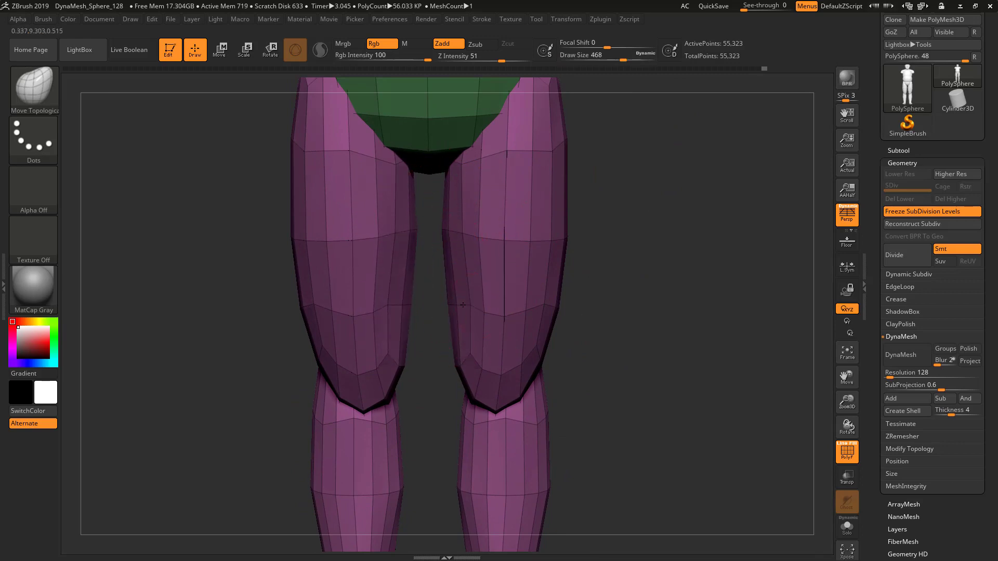
Pull the upper inner thighs toward the crotch from behind, and adjust the backs of the knees and calves
mouse_move(614, 312)
left_mouse_down()
mouse_move(450, 302)
mouse_move(437, 297)
mouse_move(444, 281)
left_mouse_up()
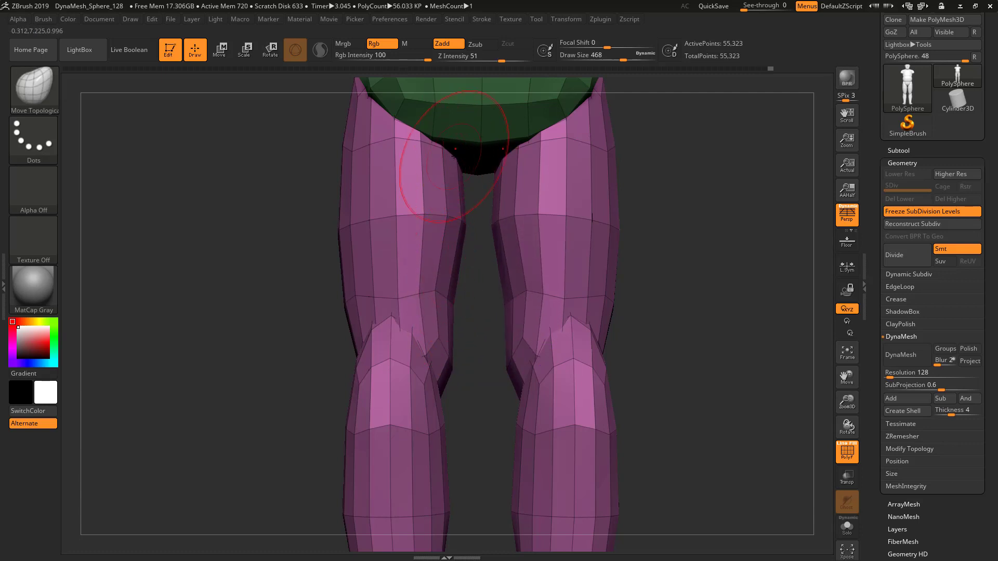
left_click_drag(454, 155, 449, 151)
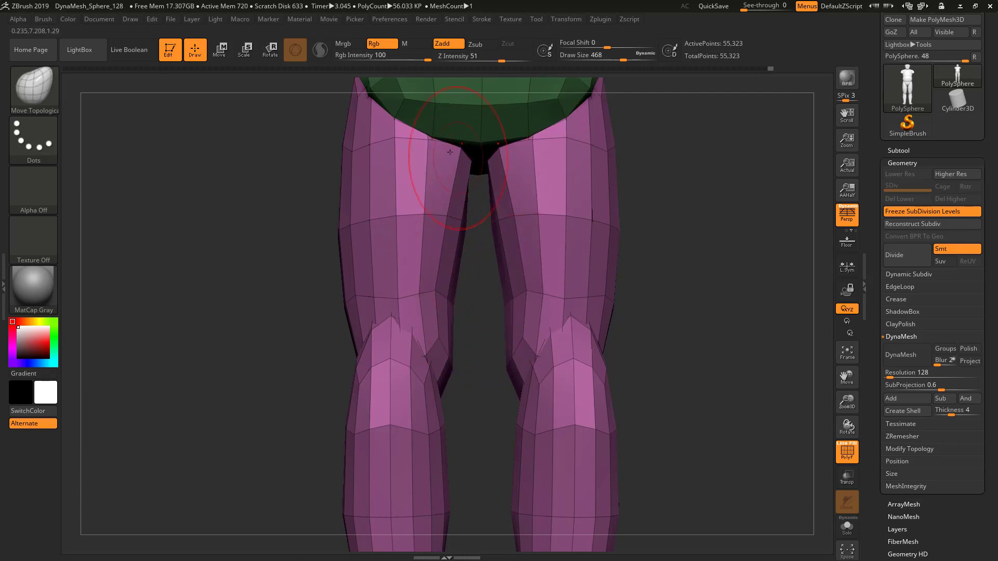
mouse_move(430, 419)
left_mouse_down()
mouse_move(422, 419)
mouse_move(427, 436)
left_mouse_up()
left_click_drag(355, 382, 348, 383)
Refine the outer and inner contours of the calves down to the ankles in back view
left_click_drag(649, 346, 685, 144, "alt")
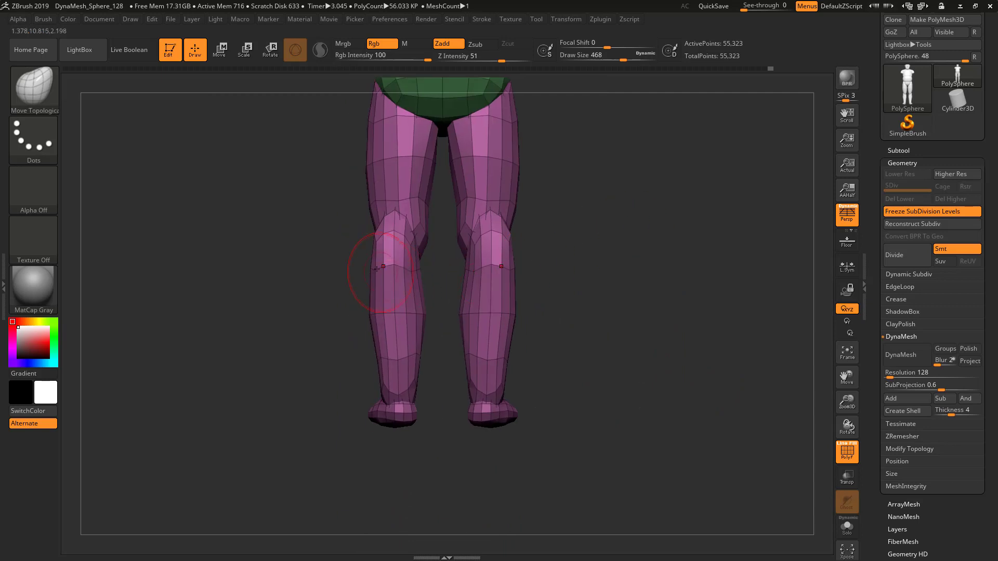
left_click_drag(369, 269, 380, 260)
left_click_drag(420, 317, 419, 311)
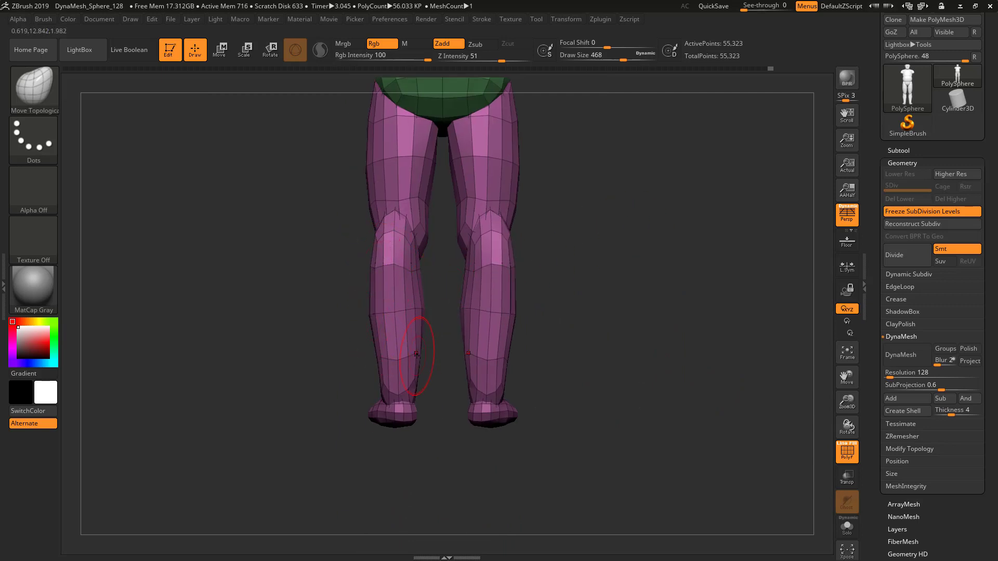
left_click_drag(420, 357, 416, 351)
left_click_drag(640, 333, 670, 359, "shift")
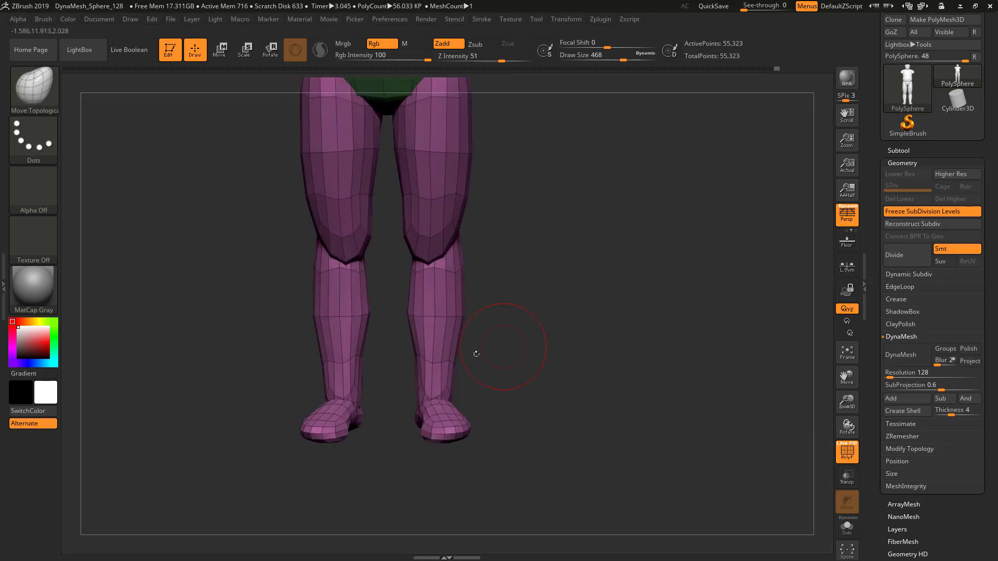
Refine the calves, kneecaps and outer backs of the knees with the Move Topological brush at draw size 468
left_click_drag(416, 362, 434, 361)
left_click_drag(530, 258, 557, 310, "alt")
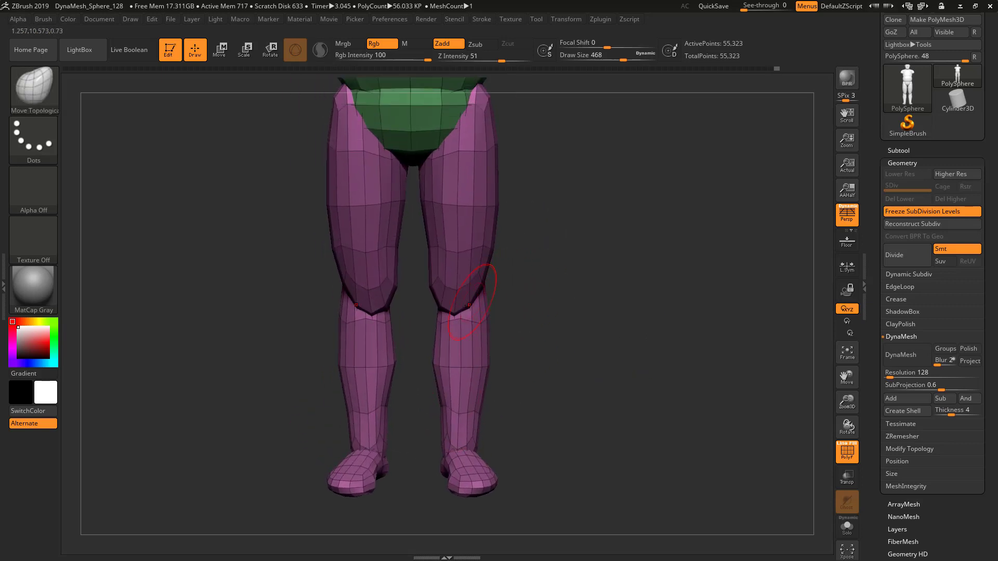
left_click_drag(468, 316, 475, 320)
mouse_move(429, 287)
left_mouse_down()
mouse_move(438, 269)
mouse_move(469, 266)
left_mouse_up()
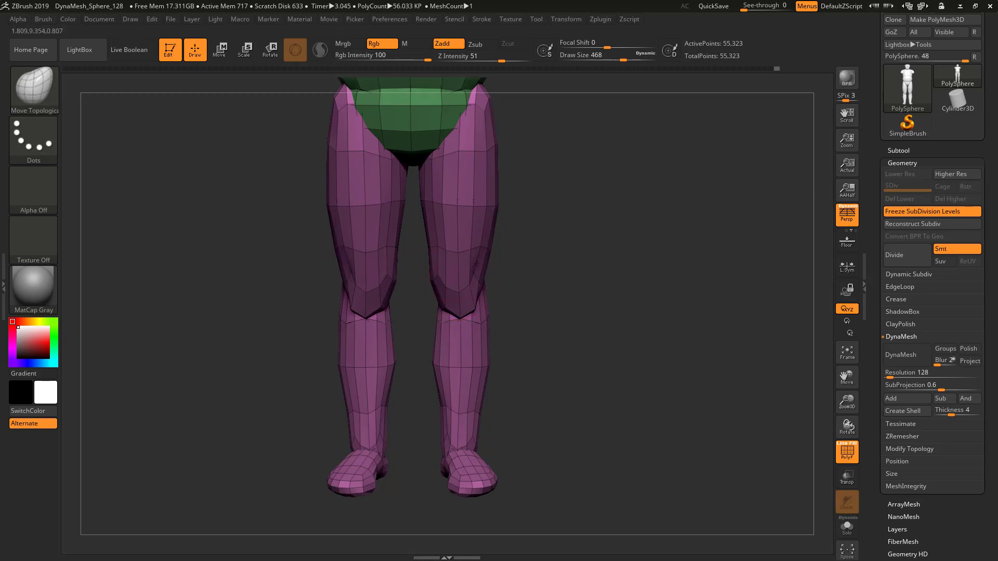
left_click_drag(546, 286, 459, 307)
left_click_drag(631, 276, 552, 292)
left_click_drag(456, 223, 483, 237)
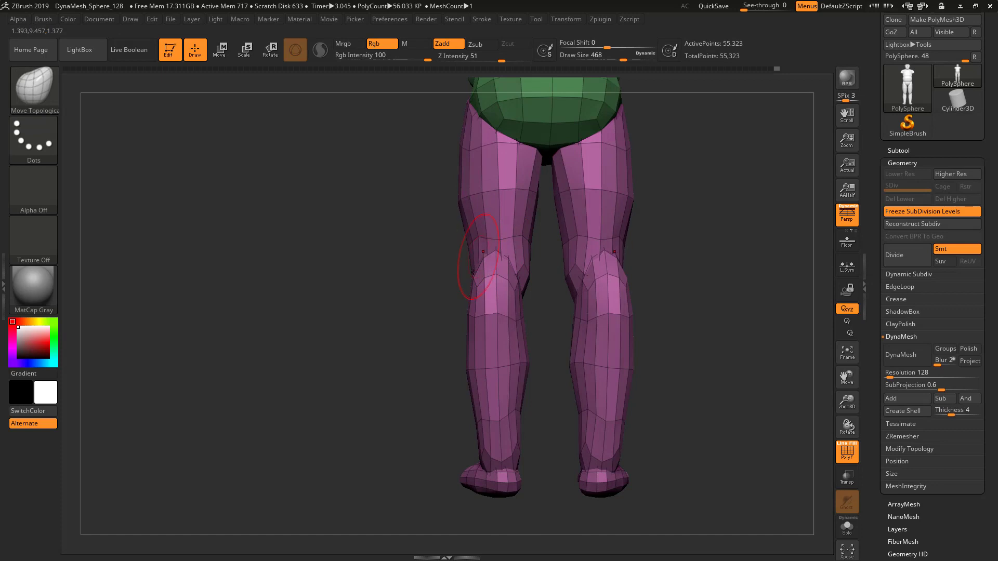
mouse_move(446, 275)
left_mouse_down()
mouse_move(531, 285)
mouse_move(447, 291)
mouse_move(433, 253)
left_mouse_up()
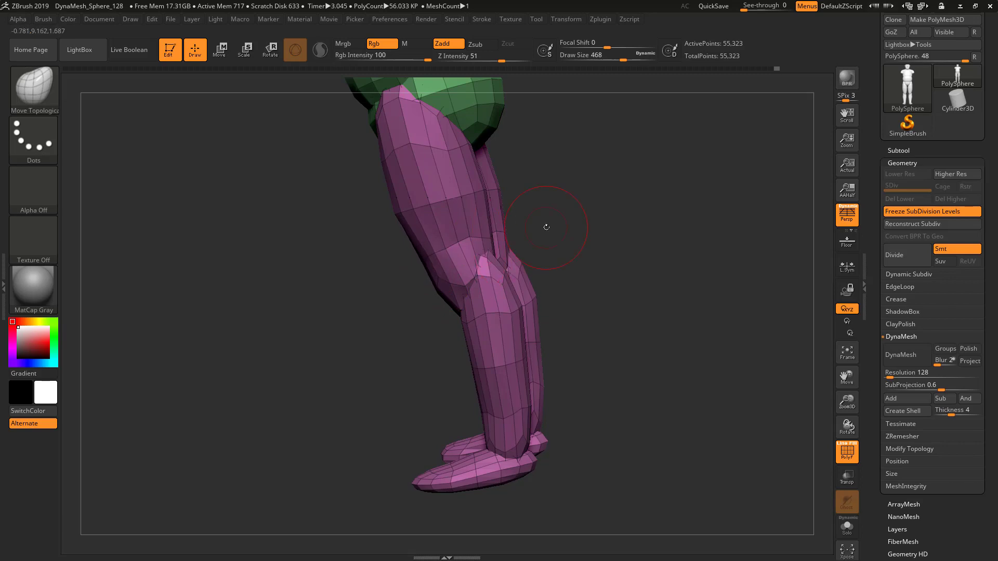
Reshape the hips and buttocks in side view with the draw size set to 676
left_click_drag(546, 227, 594, 270)
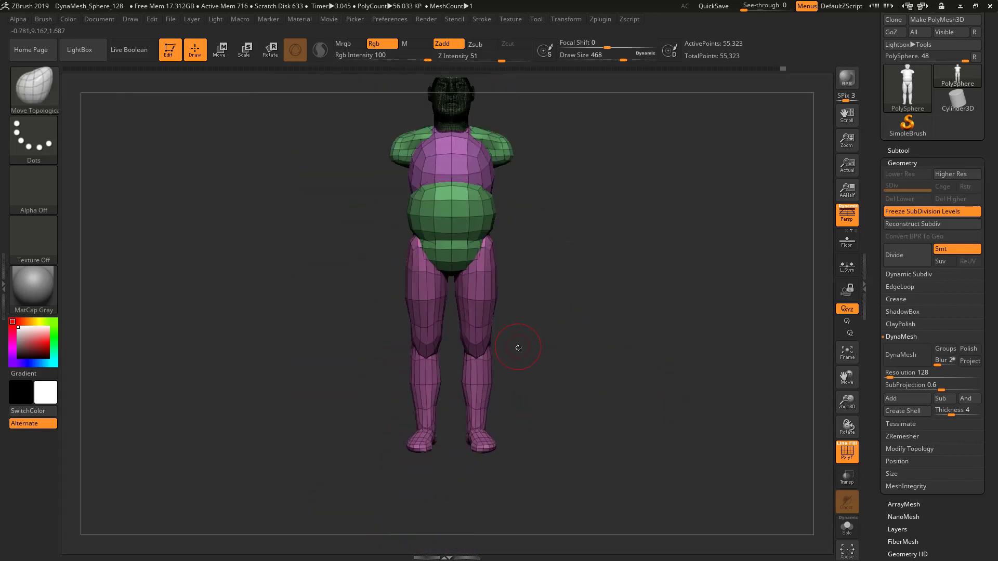
key("shift+f")
mouse_move(563, 350)
left_mouse_down()
mouse_move(603, 362)
mouse_move(578, 374)
mouse_move(568, 367)
left_mouse_up()
key("shift+f")
left_click_drag(584, 311, 624, 311, "alt")
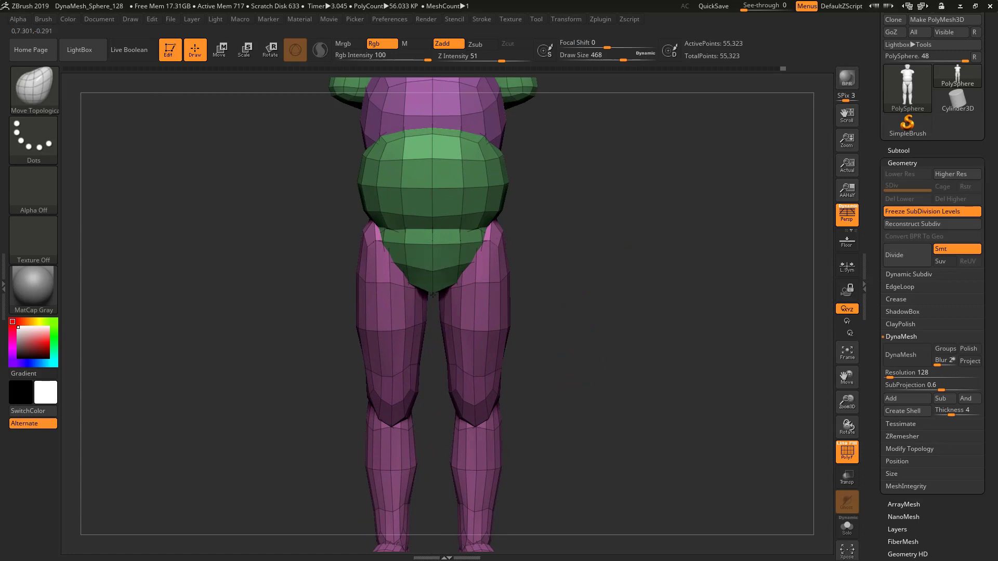
mouse_move(434, 291)
left_mouse_down()
mouse_move(507, 265)
mouse_move(602, 251)
mouse_move(561, 294)
left_mouse_up()
key("s")
mouse_move(606, 264)
left_mouse_down()
mouse_move(552, 259)
mouse_move(569, 294)
left_mouse_up()
left_click_drag(573, 245, 572, 263)
mouse_move(592, 220)
left_mouse_down()
mouse_move(577, 220)
mouse_move(585, 245)
mouse_move(598, 245)
mouse_move(584, 224)
left_mouse_up()
key("ctrl")
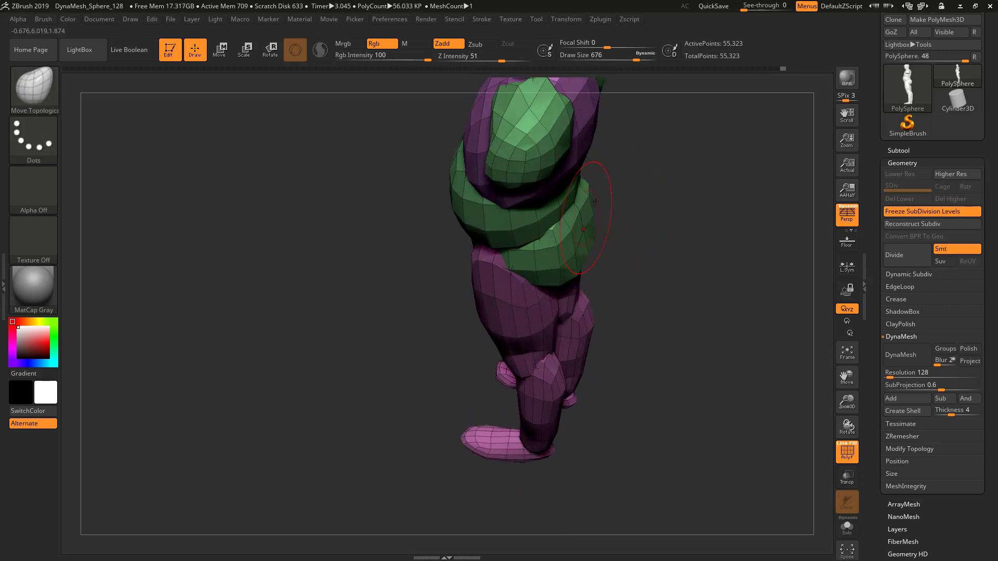
left_click_drag(534, 259, 538, 247)
left_click_drag(626, 255, 649, 195)
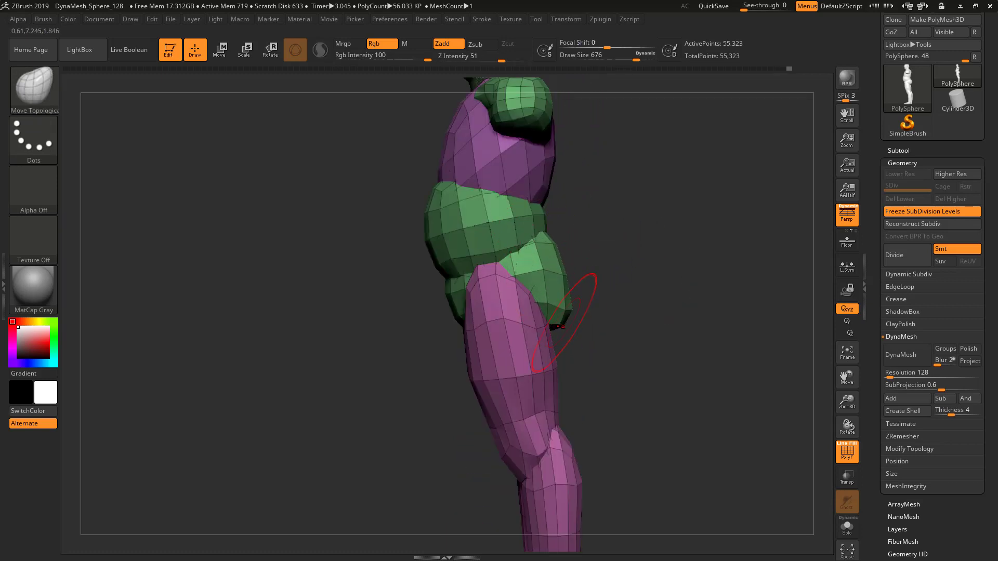
Refine the underside, outer edges and upper contour of the buttocks from behind and from the side
left_click_drag(610, 336, 568, 346)
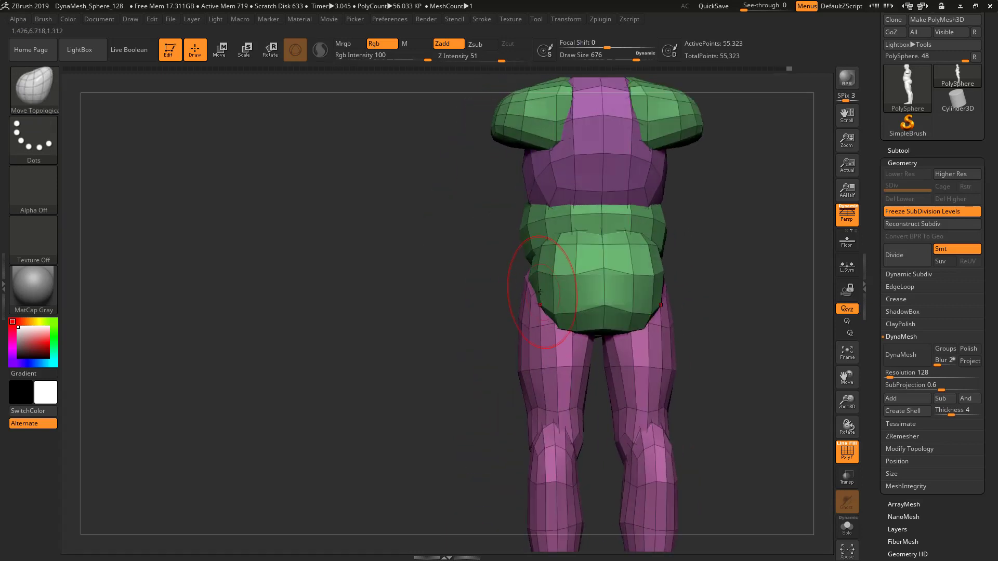
left_click_drag(544, 294, 570, 312)
mouse_move(543, 262)
left_mouse_down()
mouse_move(548, 243)
mouse_move(515, 255)
mouse_move(538, 227)
left_mouse_up()
left_click_drag(463, 273, 590, 218)
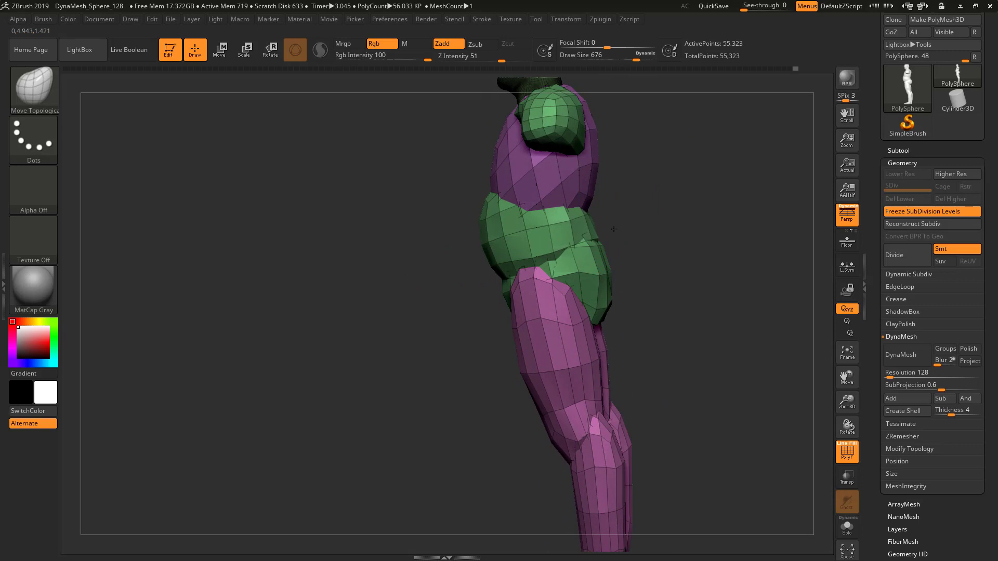
left_click_drag(577, 238, 572, 240)
Blend the lower belly into the pelvis and adjust the upper belly's front profile
mouse_move(489, 257)
left_mouse_down()
mouse_move(483, 265)
mouse_move(499, 283)
mouse_move(479, 295)
mouse_move(487, 304)
mouse_move(493, 297)
mouse_move(491, 310)
mouse_move(496, 295)
left_mouse_up()
mouse_move(492, 297)
right_mouse_down()
mouse_move(512, 301)
mouse_move(501, 306)
right_mouse_up()
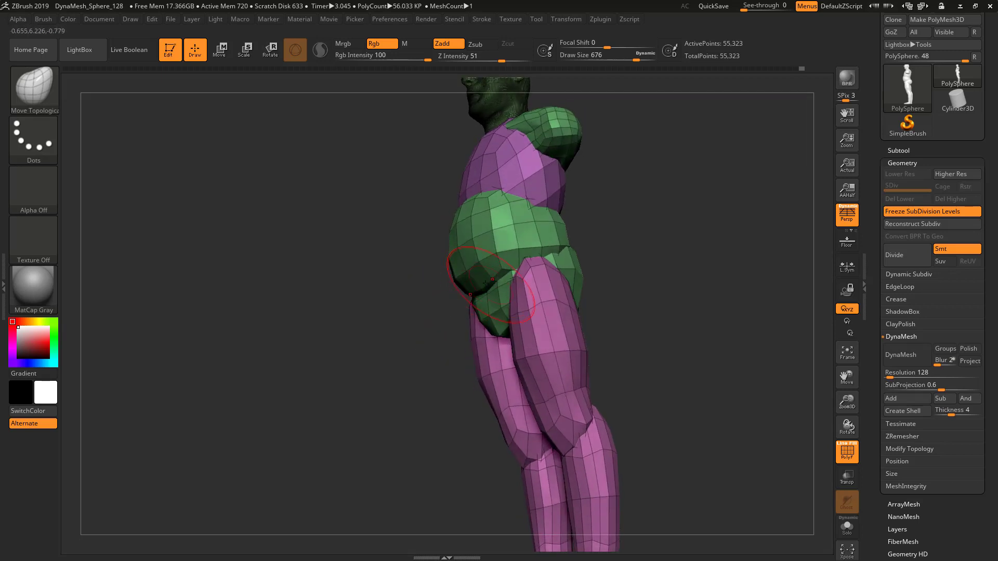
left_click_drag(479, 295, 508, 266)
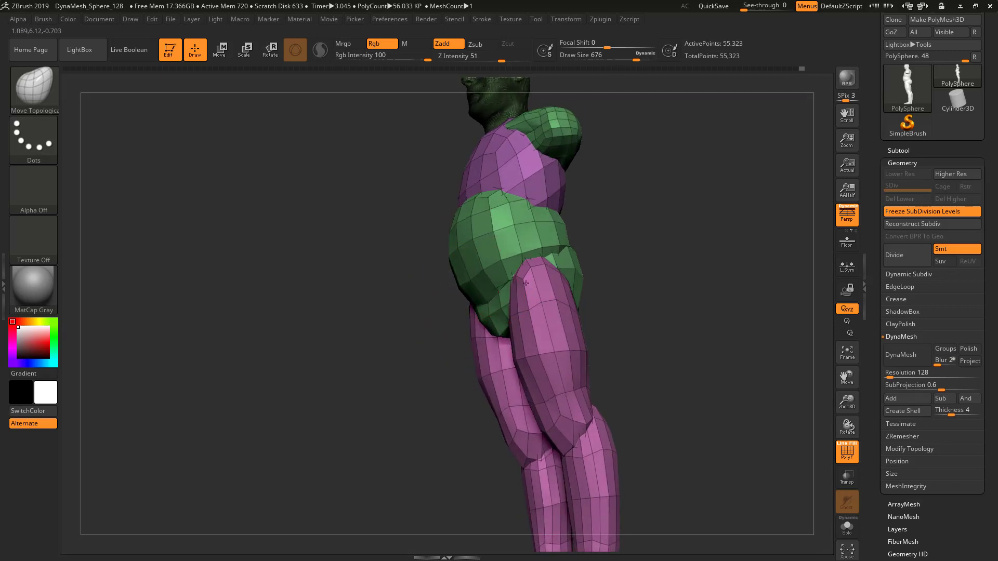
right_click_drag(621, 273, 587, 277)
left_click_drag(508, 279, 511, 269)
left_click_drag(490, 233, 496, 213)
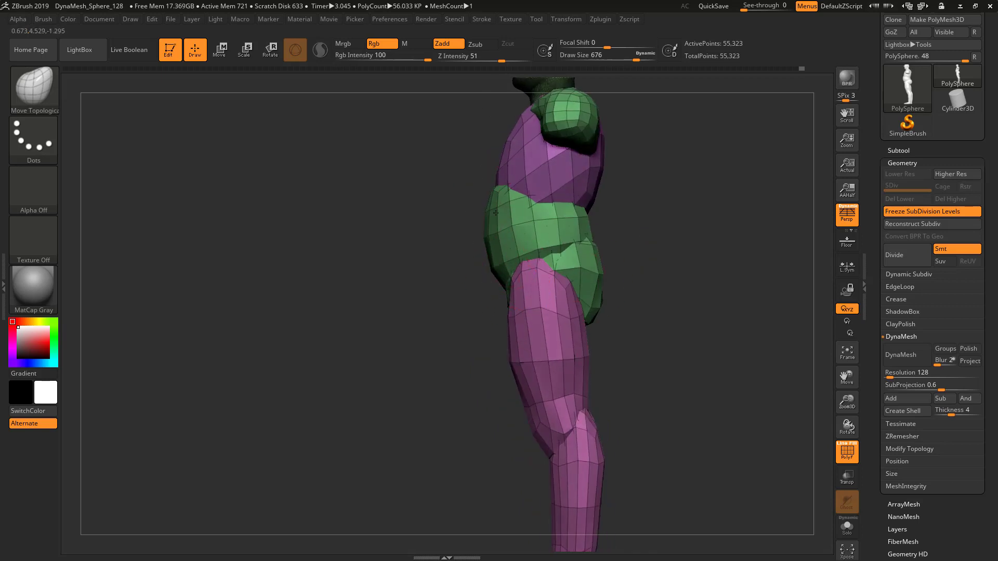
Reshape the upper belly, the sides of the ribcage and the lower back from several angles
left_click_drag(415, 231, 379, 223)
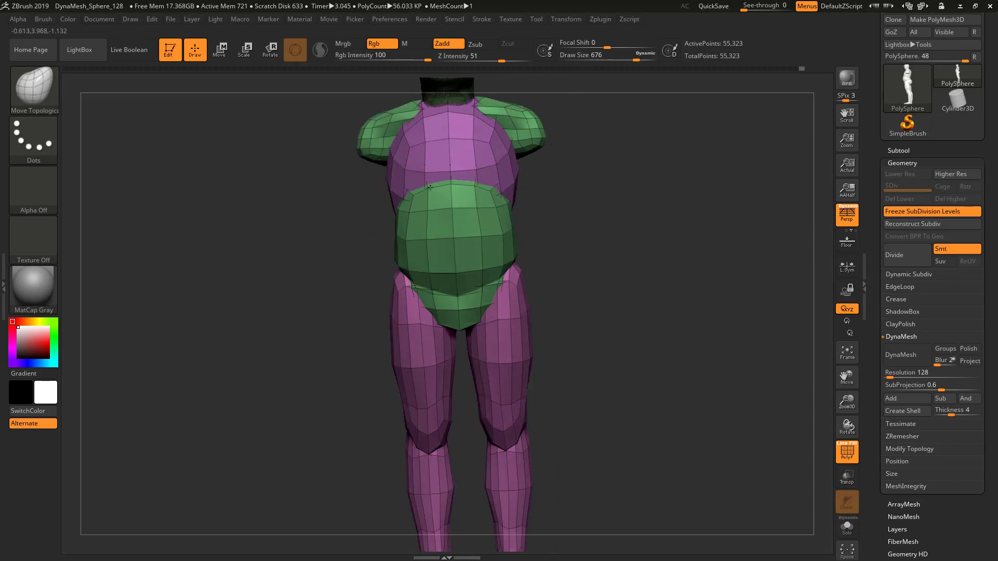
left_click_drag(566, 169, 508, 177)
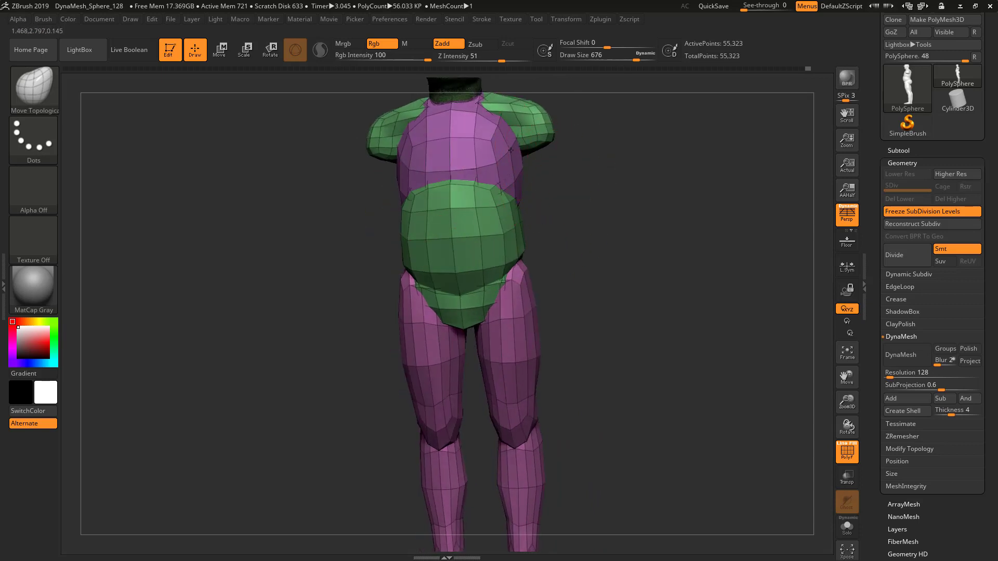
left_click_drag(631, 166, 569, 148)
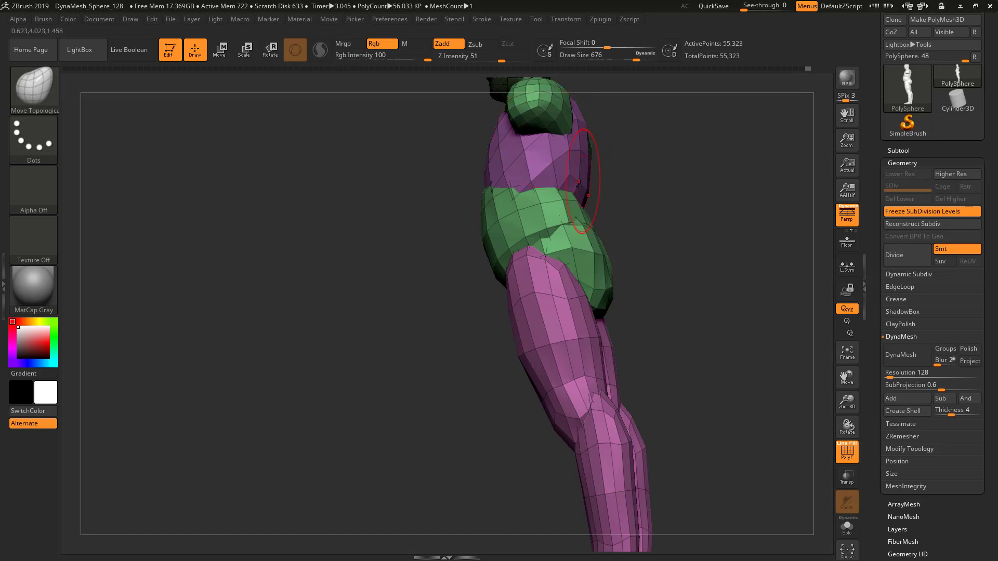
mouse_move(641, 182)
left_mouse_down("shift")
mouse_move(532, 187)
mouse_move(520, 215)
left_mouse_up("shift")
left_click_drag(470, 243, 618, 243)
left_click_drag(536, 210, 530, 216)
Refine the contours of the waist and the outer thighs down to the knees in front view
mouse_move(584, 244)
left_mouse_down()
mouse_move(594, 277)
mouse_move(533, 274)
mouse_move(524, 263)
left_mouse_up()
mouse_move(539, 296)
left_mouse_down()
mouse_move(530, 298)
mouse_move(576, 314)
left_mouse_up()
left_click_drag(543, 352, 536, 353)
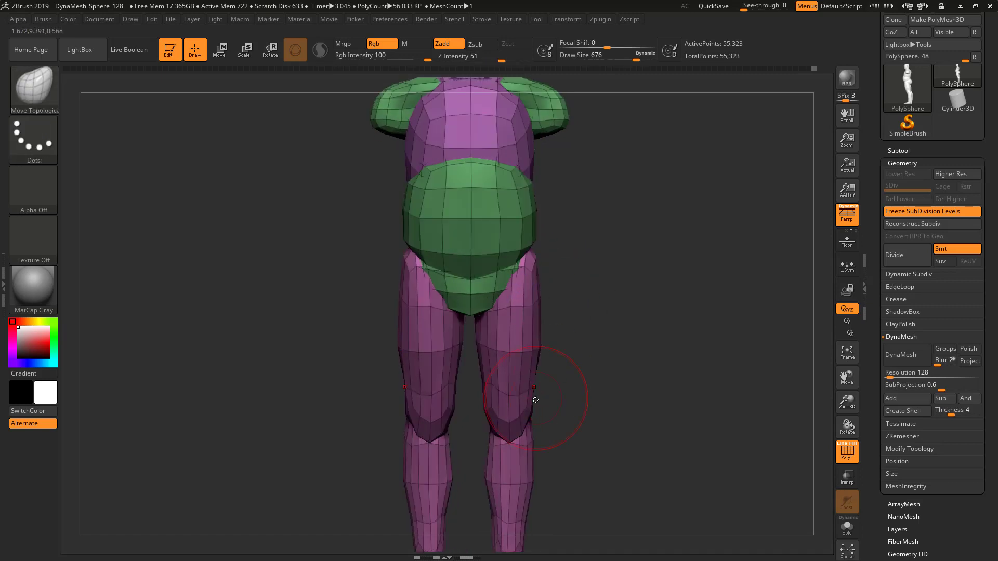
left_click_drag(536, 399, 524, 403)
mouse_move(593, 436)
left_mouse_down("alt")
mouse_move(590, 408)
mouse_move(552, 342)
mouse_move(602, 343)
left_mouse_up("alt")
Switch to the Move brush at draw size 1000 and adjust the crotch area of the pelvis on the whole figure
key("f")
key("s")
left_click_drag(621, 340, 630, 338, "shift")
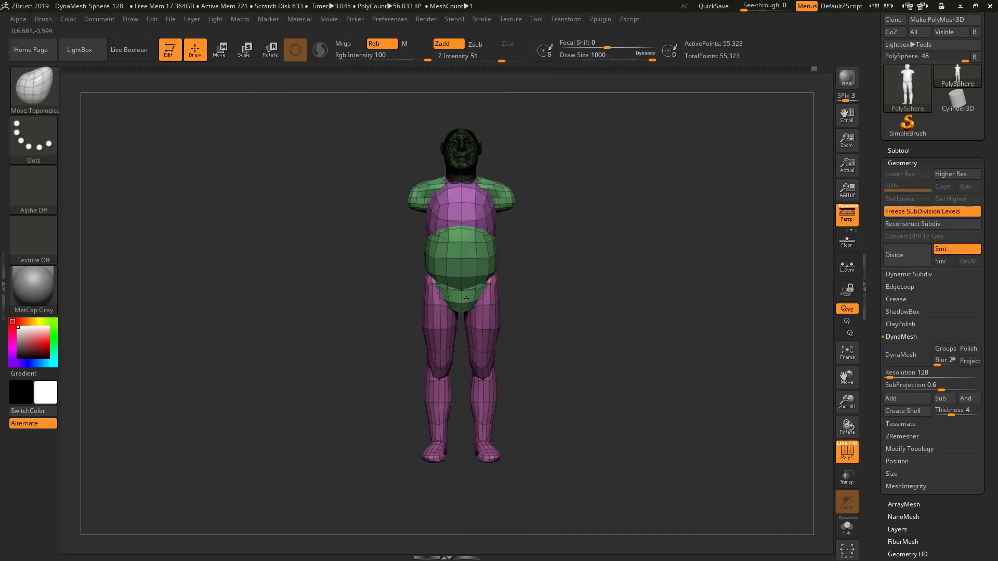
left_click(46, 95)
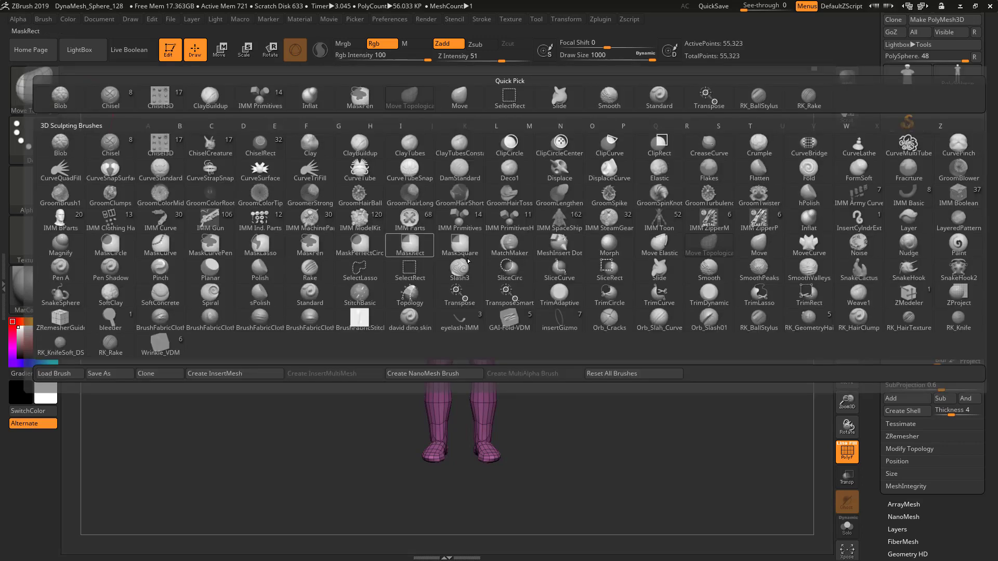
left_click(754, 244)
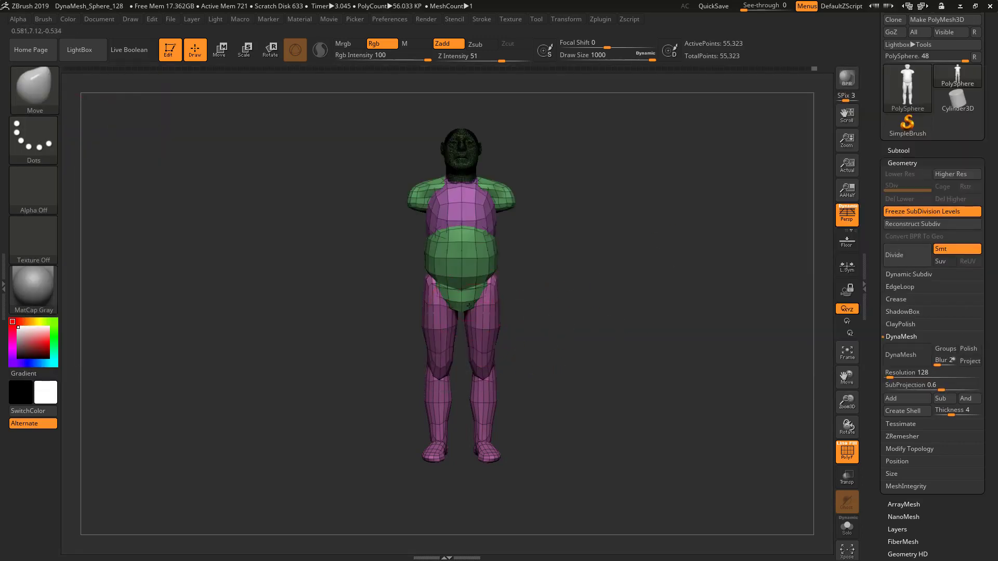
left_click_drag(470, 306, 469, 307)
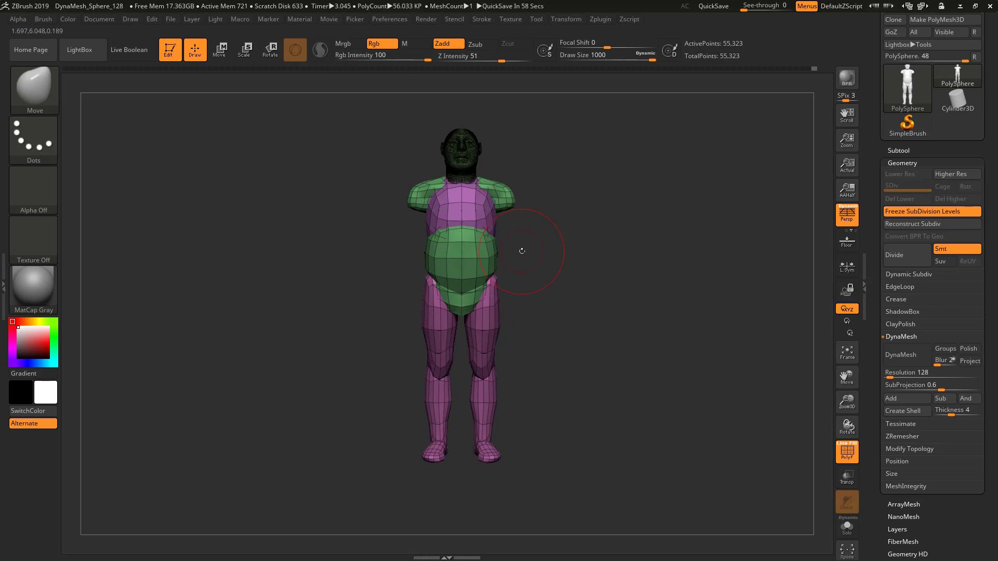
left_click_drag(628, 412, 646, 429)
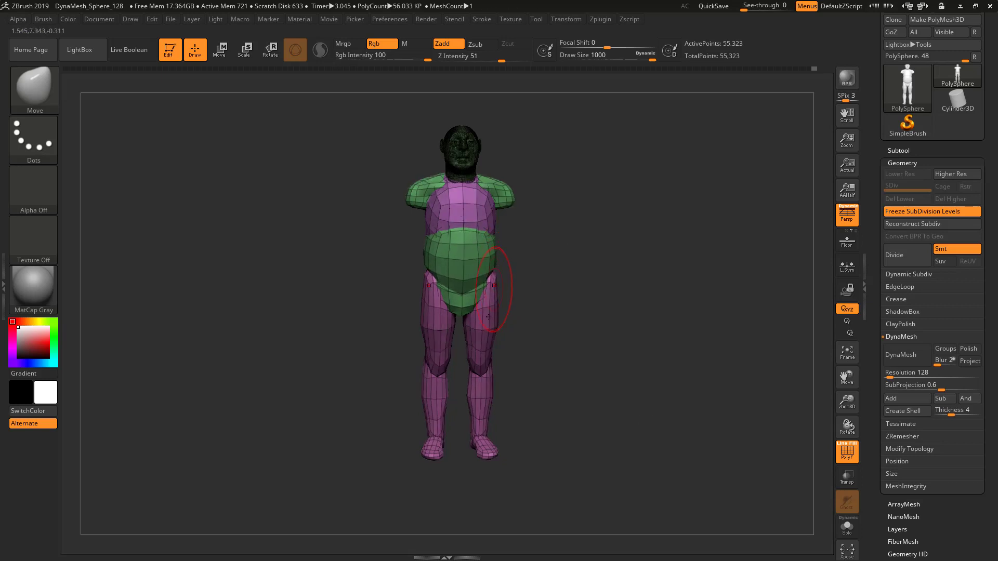
mouse_move(522, 357)
left_mouse_down()
mouse_move(592, 352)
mouse_move(579, 370)
mouse_move(570, 351)
left_mouse_up()
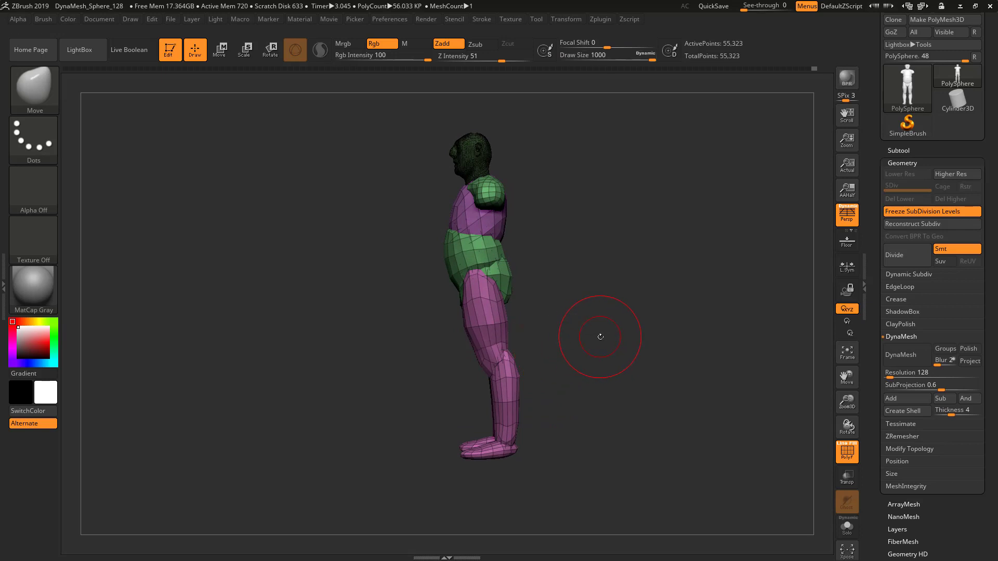
Keep the draw size at 1000 and set the Dynamic Brush Scale preference to 5
key("s")
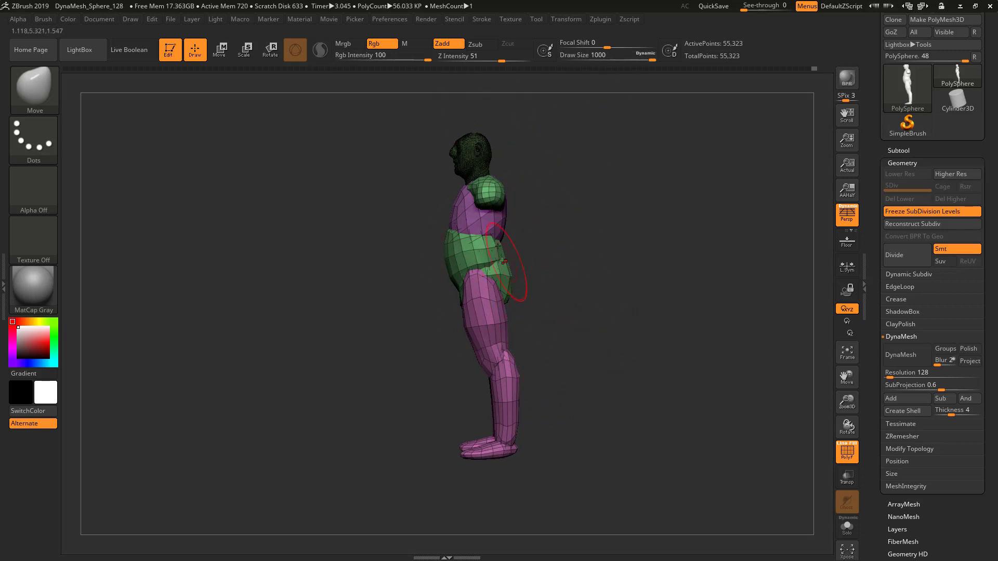
left_click(611, 57)
key("s")
left_click_drag(597, 302, 549, 303)
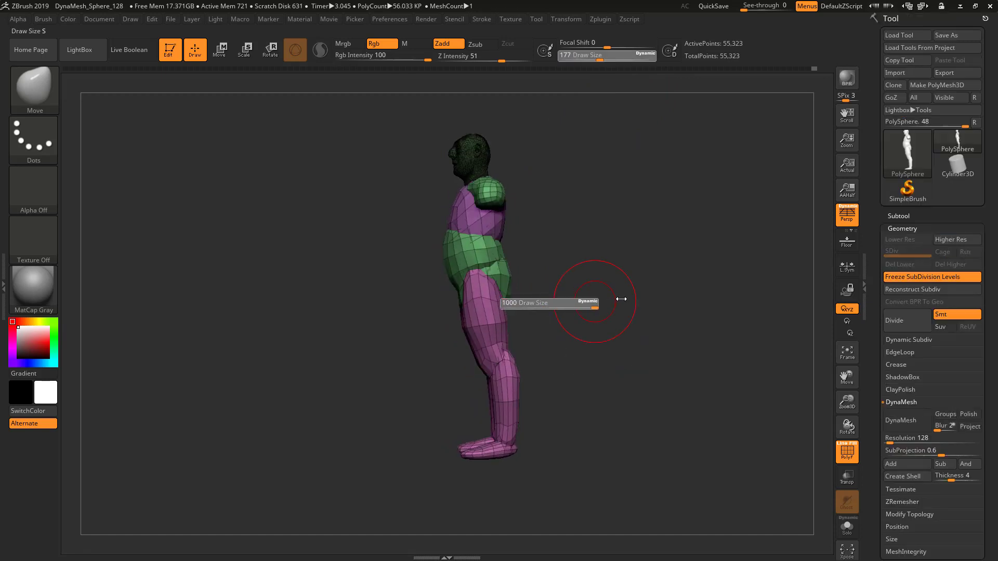
left_click_drag(621, 298, 623, 298)
left_click(391, 22)
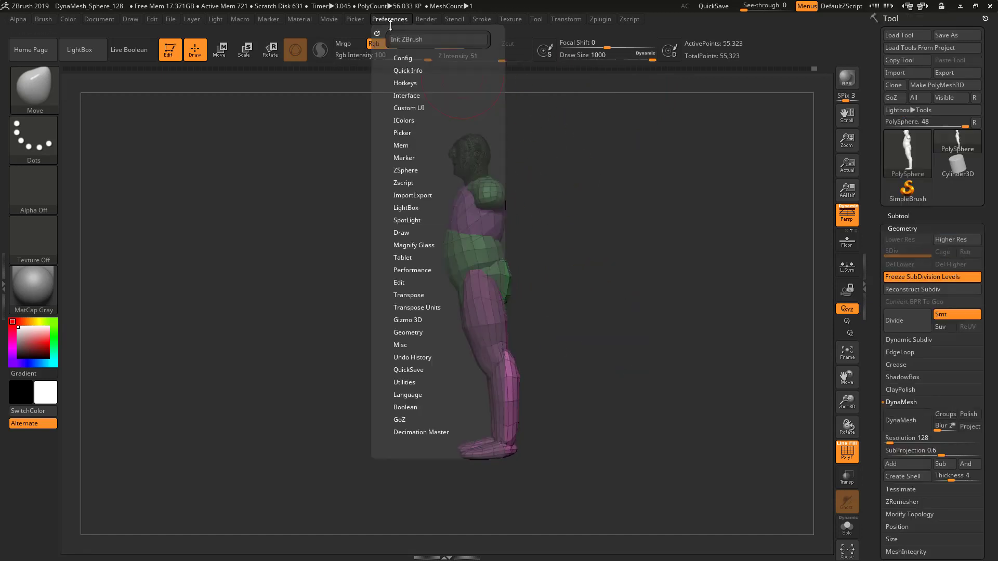
left_click(405, 232)
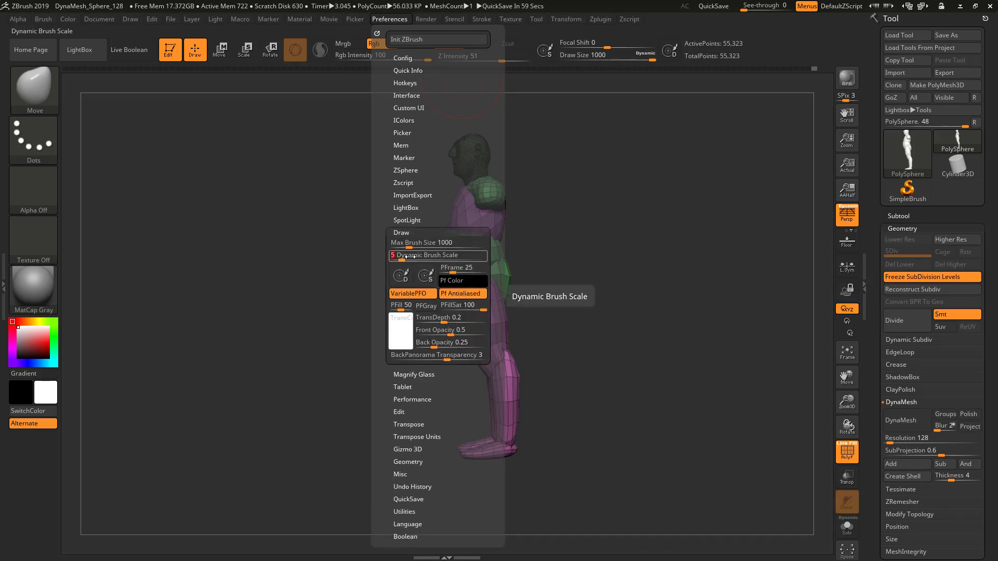
key("Return")
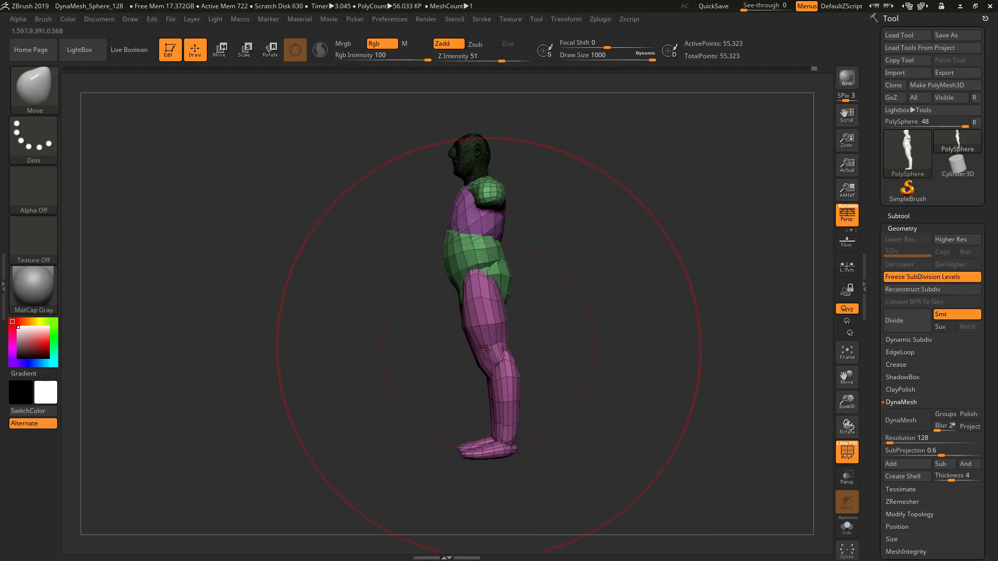
Shift the legs and feet forward beneath the torso in side view, and set the draw size to 239
left_click_drag(482, 449, 468, 444)
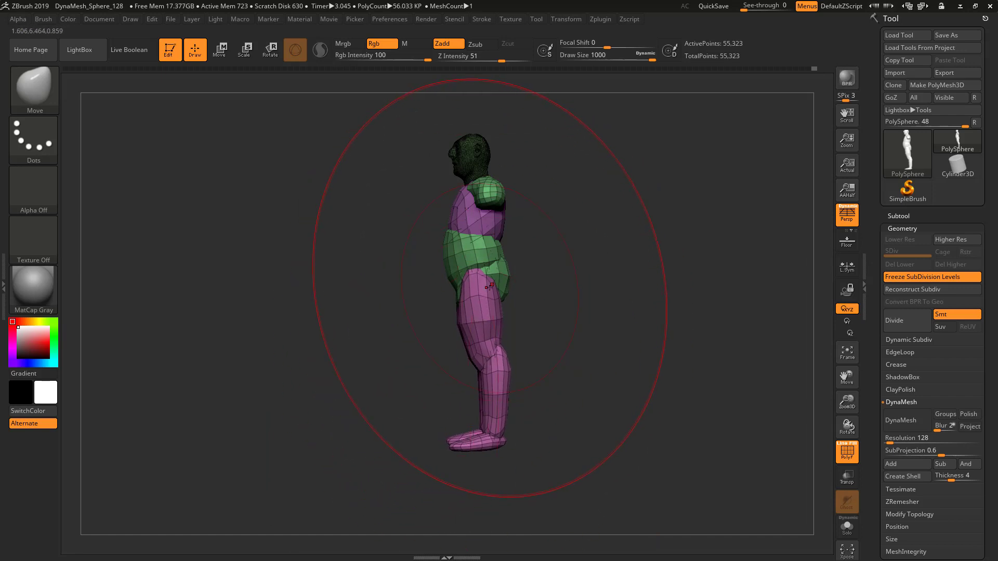
left_click_drag(489, 287, 487, 287)
mouse_move(529, 334)
left_mouse_down()
mouse_move(596, 341)
mouse_move(602, 386)
left_mouse_up()
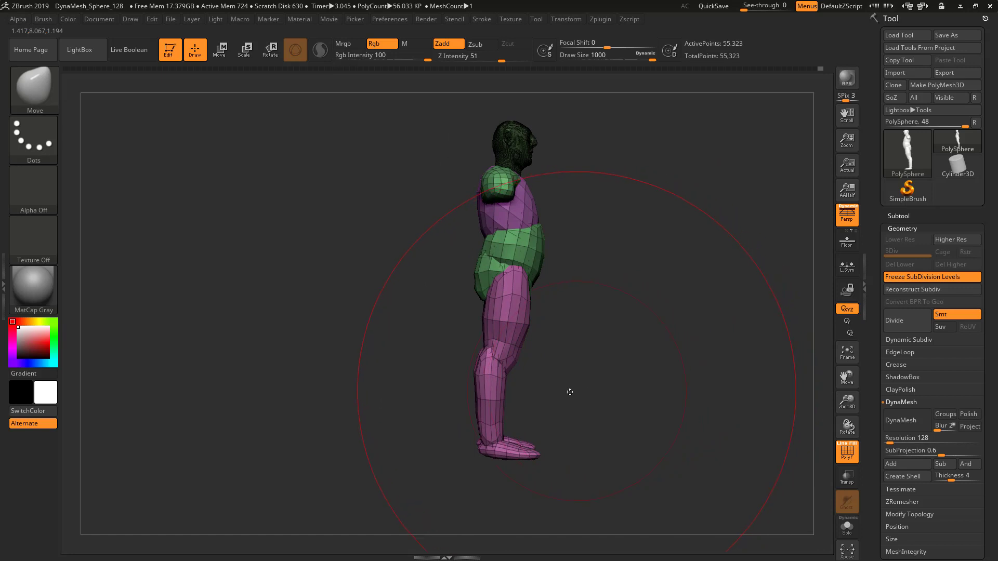
mouse_move(518, 449)
left_mouse_down()
mouse_move(626, 358)
mouse_move(605, 370)
mouse_move(646, 368)
mouse_move(599, 366)
left_mouse_up()
key("s")
left_click(645, 367)
left_click_drag(652, 373, 570, 389, "alt")
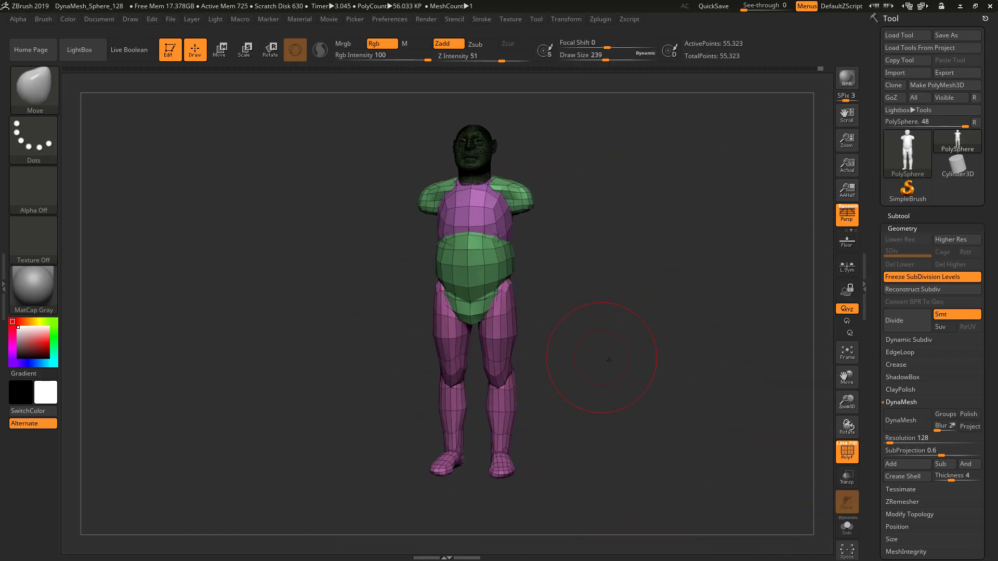
left_click_drag(608, 361, 604, 374, "shift")
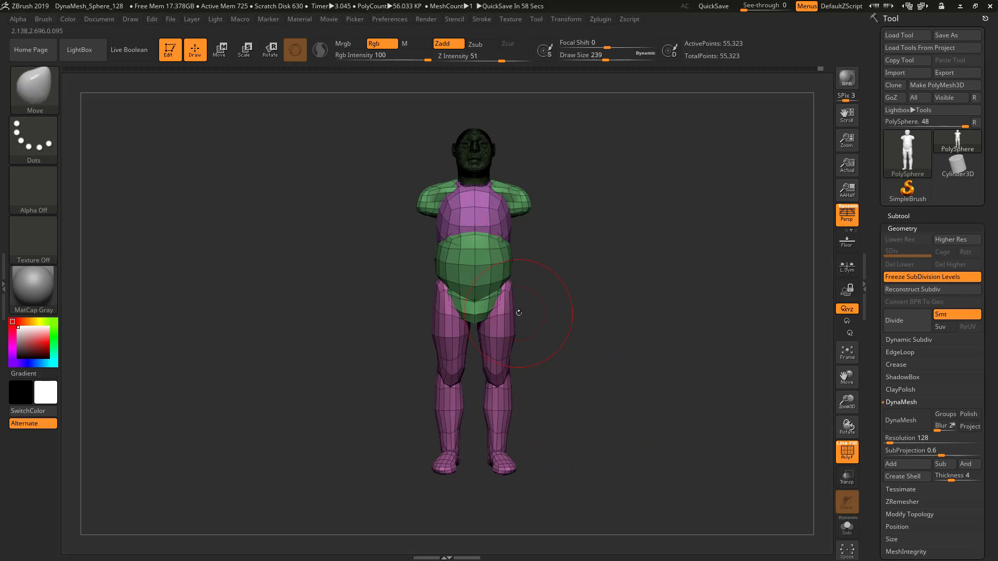
Isolate the legs, mask them fully, show the whole figure and invert the mask so everything except the legs is masked
key("ctrl+shift")
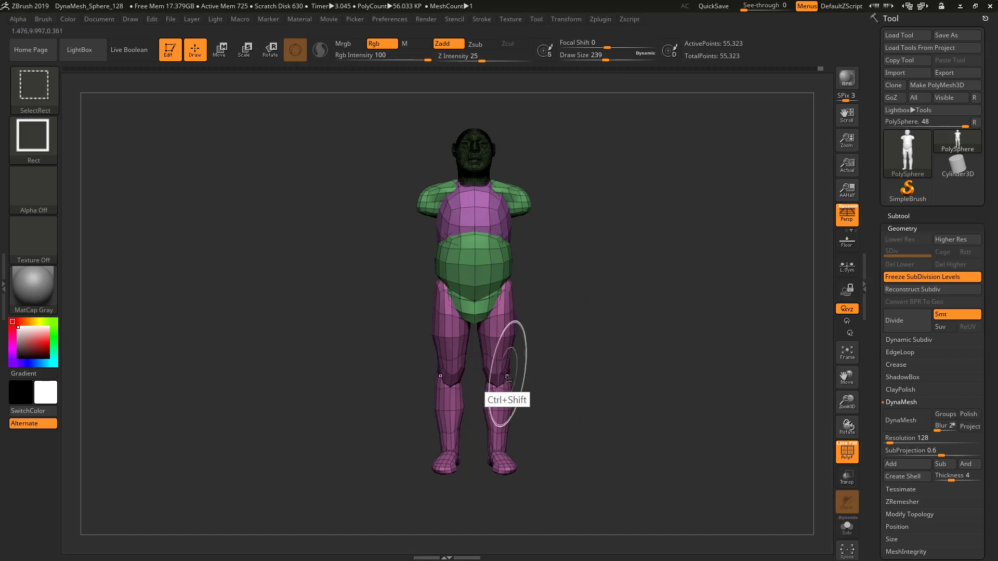
left_click(500, 372, "ctrl+shift")
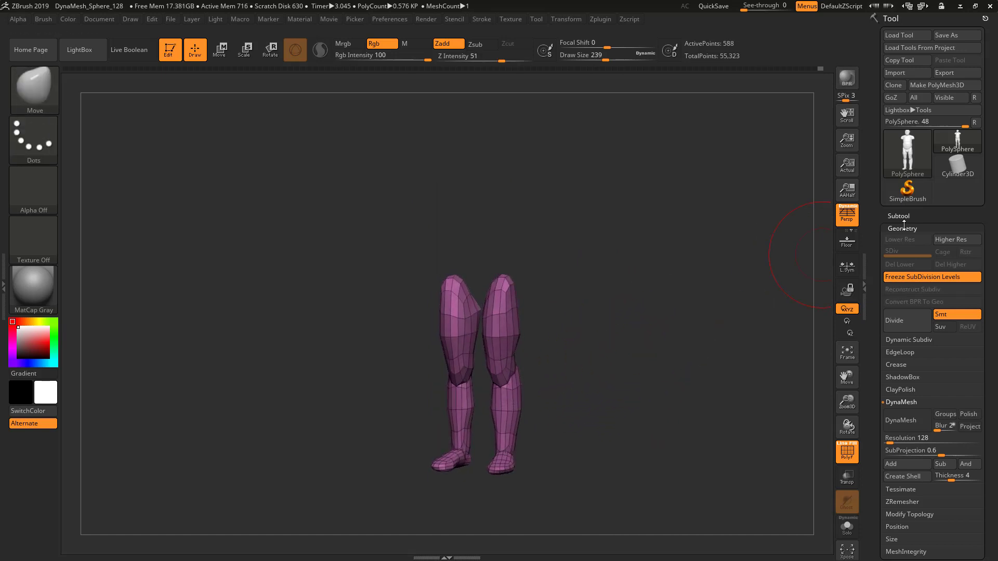
left_click(925, 229)
left_click(902, 340)
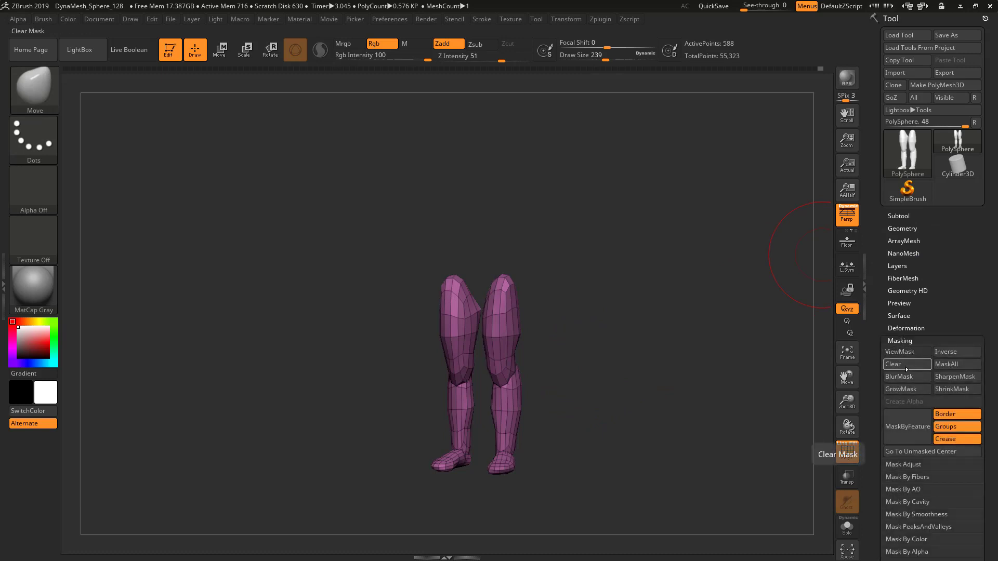
left_click(945, 364)
key("ctrl+shift")
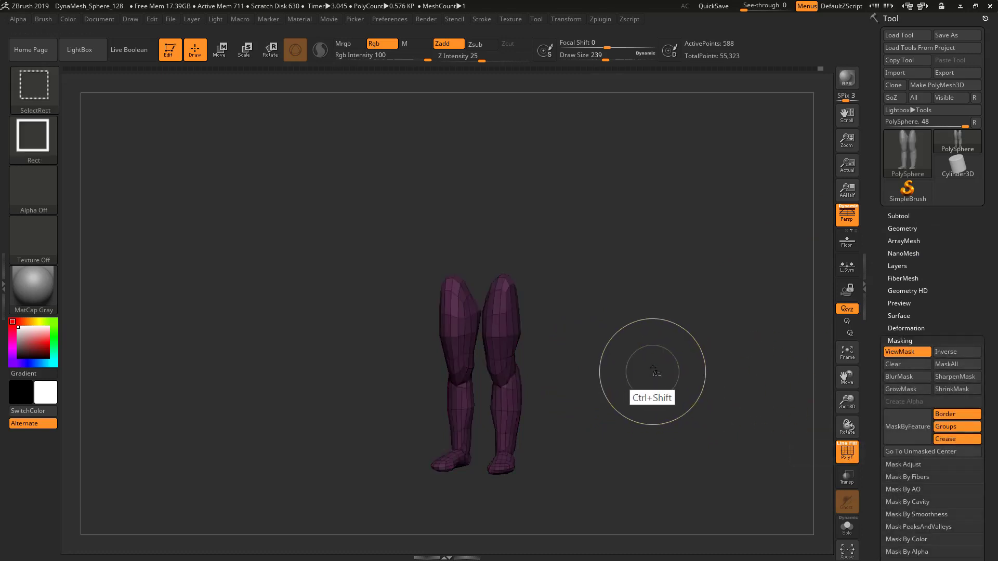
left_click(654, 370, "ctrl+shift")
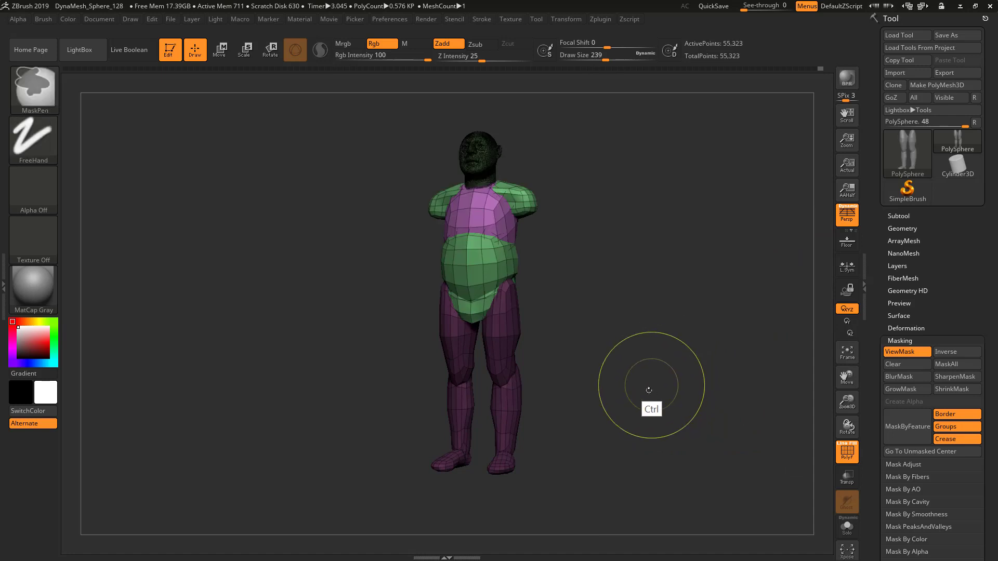
left_click(946, 353)
left_click_drag(626, 415, 634, 416, "shift")
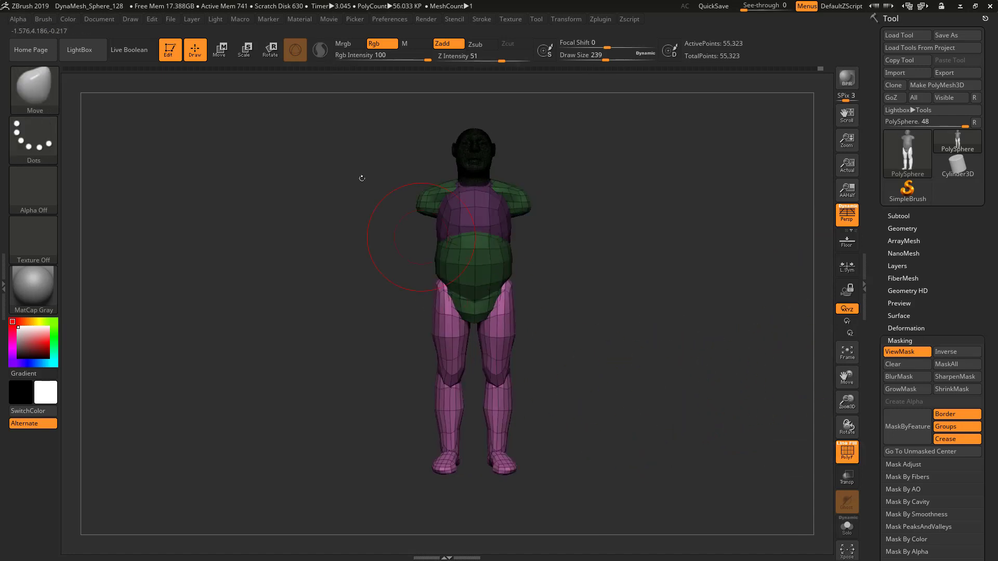
Try to duplicate the unmasked legs beside the body with the Move gizmo, and undo the attempts
left_click(220, 51)
key("ctrl")
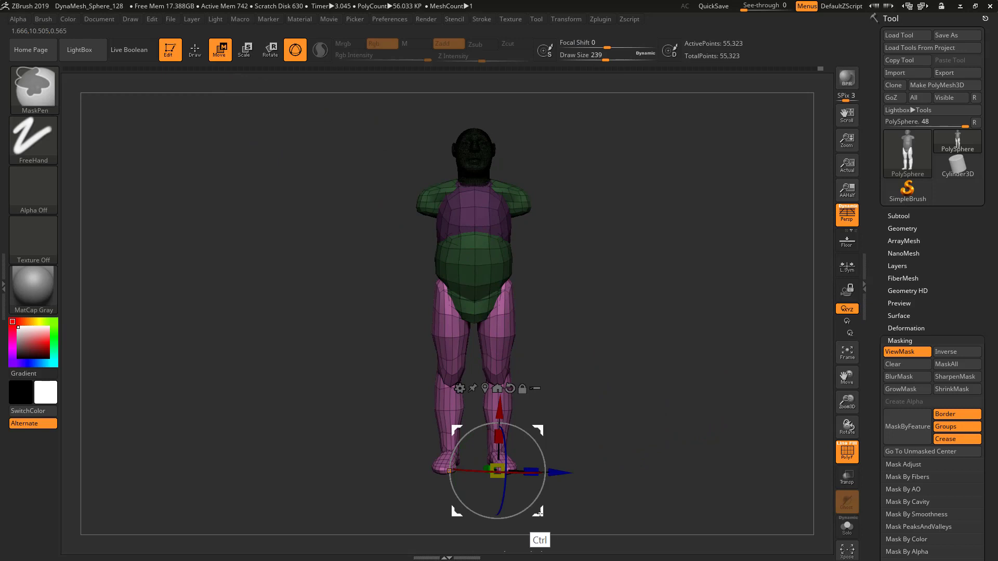
left_click_drag(540, 512, 601, 459, "ctrl")
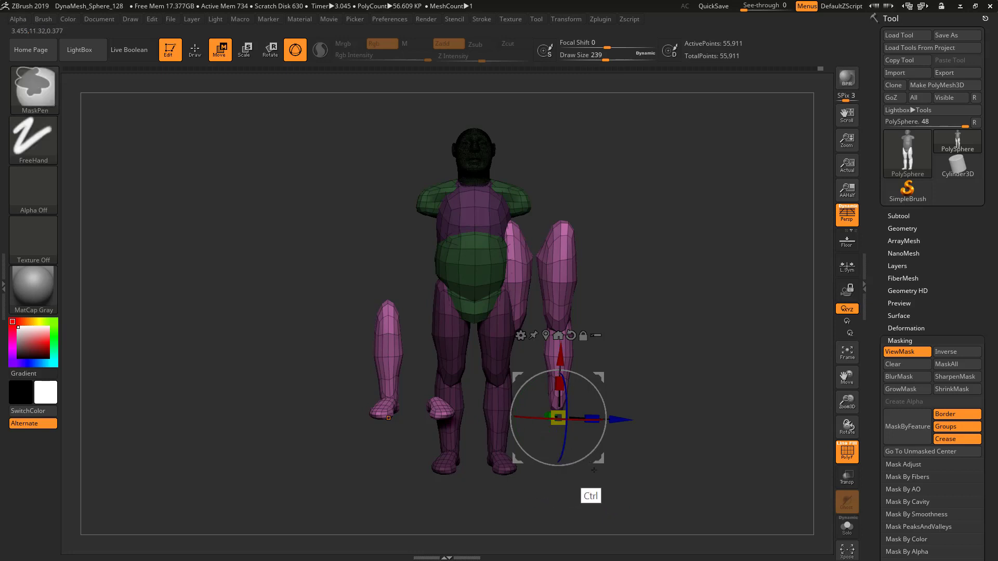
key("ctrl+z")
key("ctrl")
left_click_drag(539, 513, 687, 434, "ctrl")
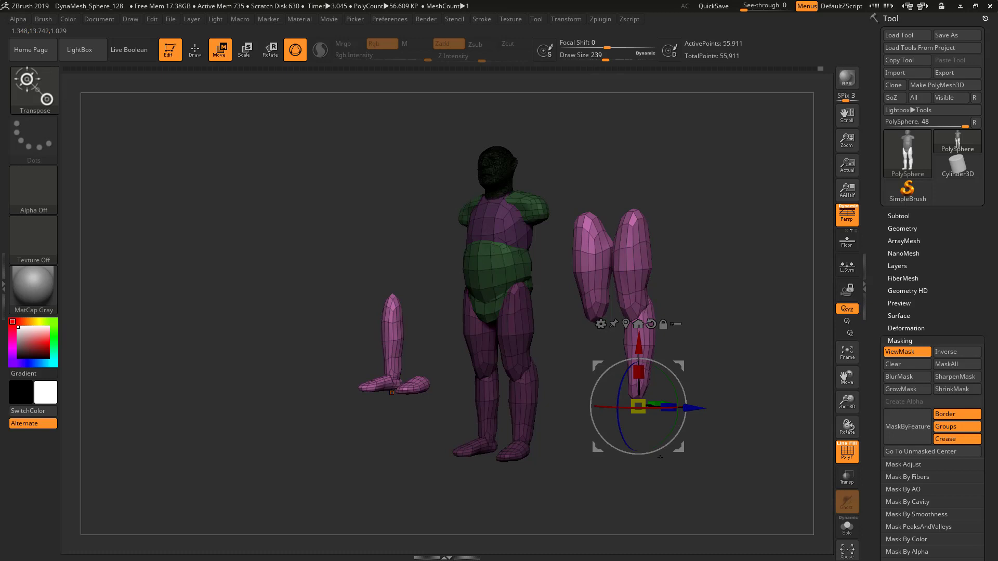
key("ctrl")
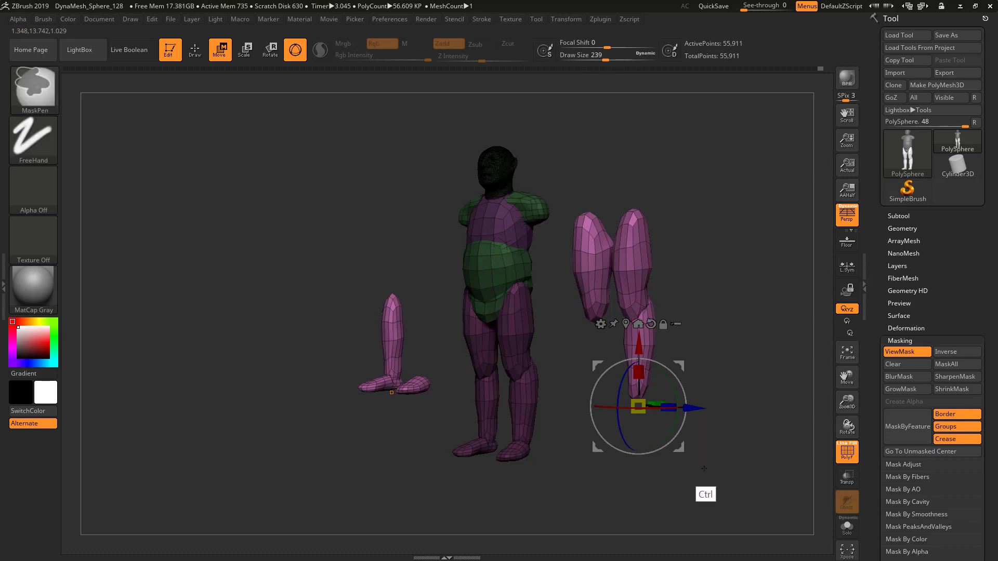
key("ctrl+z")
key("ctrl+z")
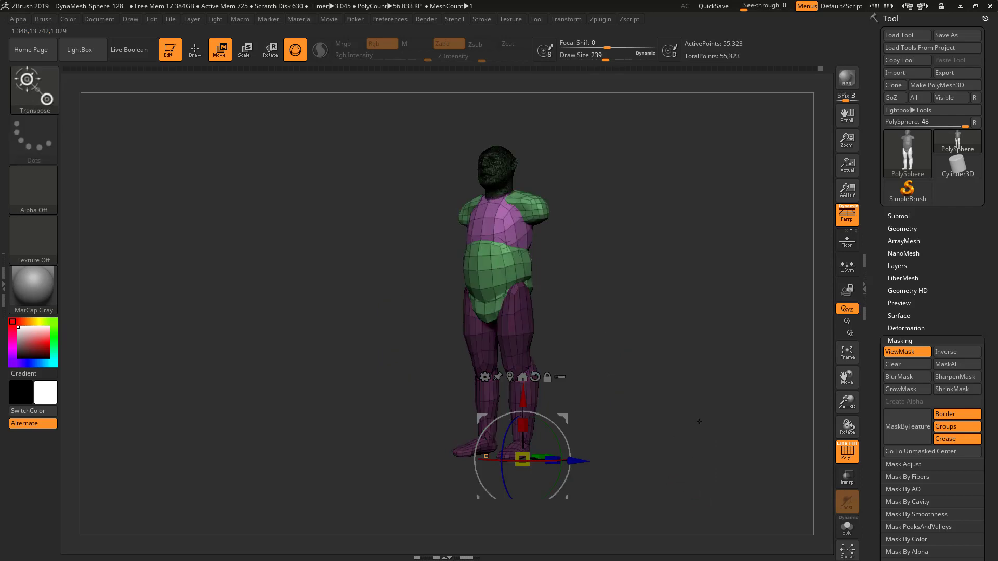
Choose the IMM Primitives brush with the Insert Cylinder mesh and return to Draw mode
mouse_move(697, 422)
left_mouse_down()
mouse_move(704, 404)
mouse_move(695, 420)
mouse_move(597, 383)
left_mouse_up()
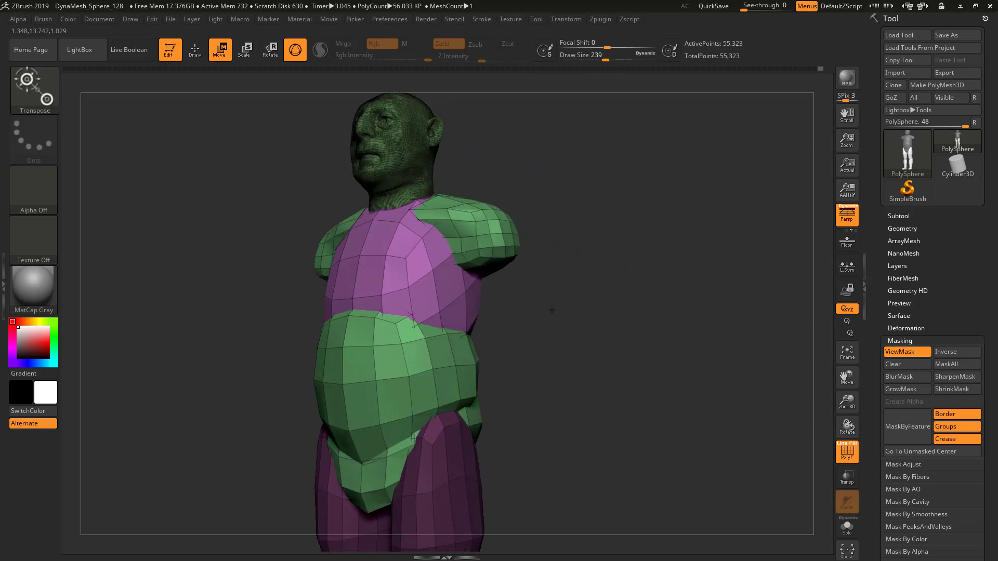
left_click(48, 96)
key("i")
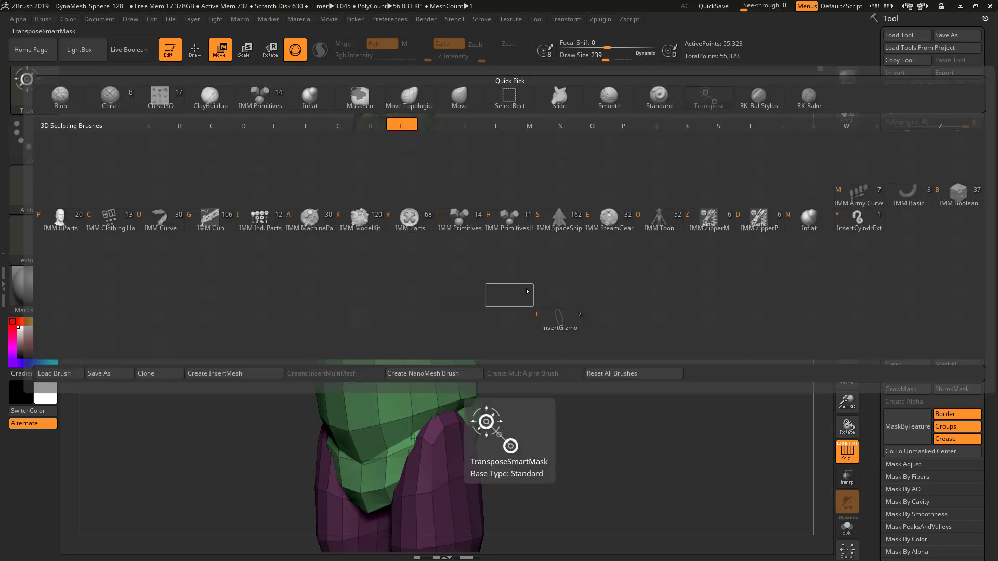
left_click(460, 221)
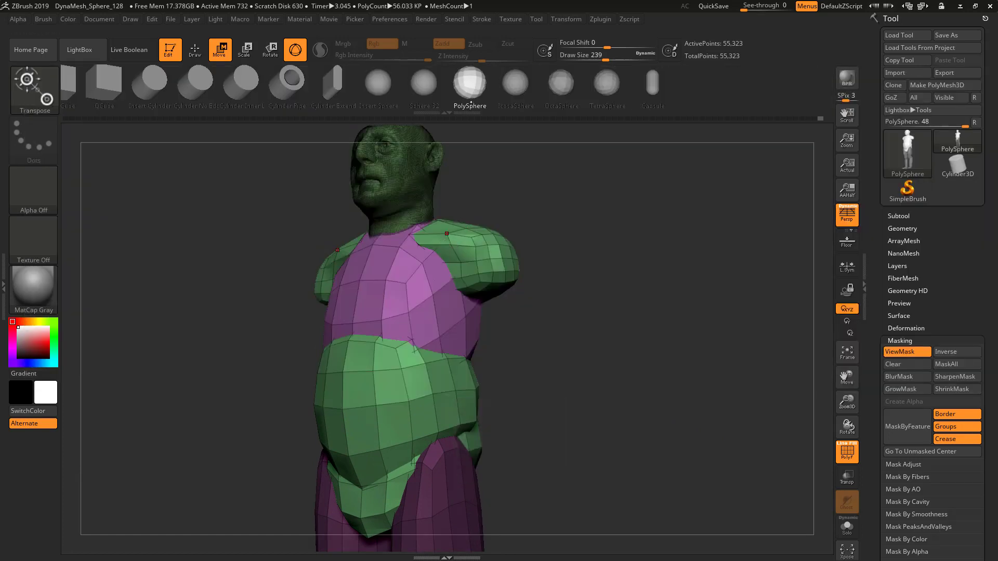
left_click(379, 87)
left_click(393, 88)
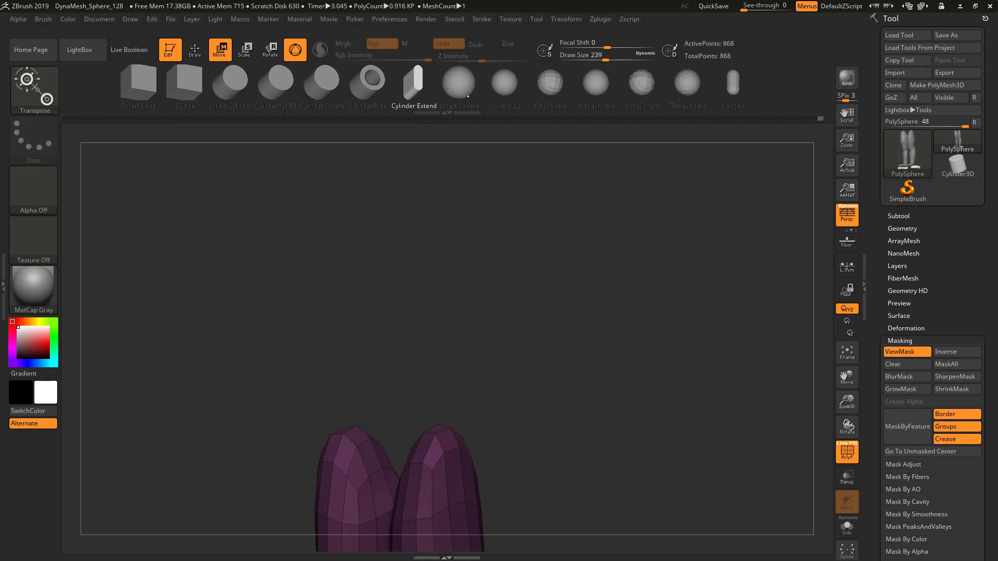
left_click(236, 85)
left_click_drag(602, 385, 601, 381)
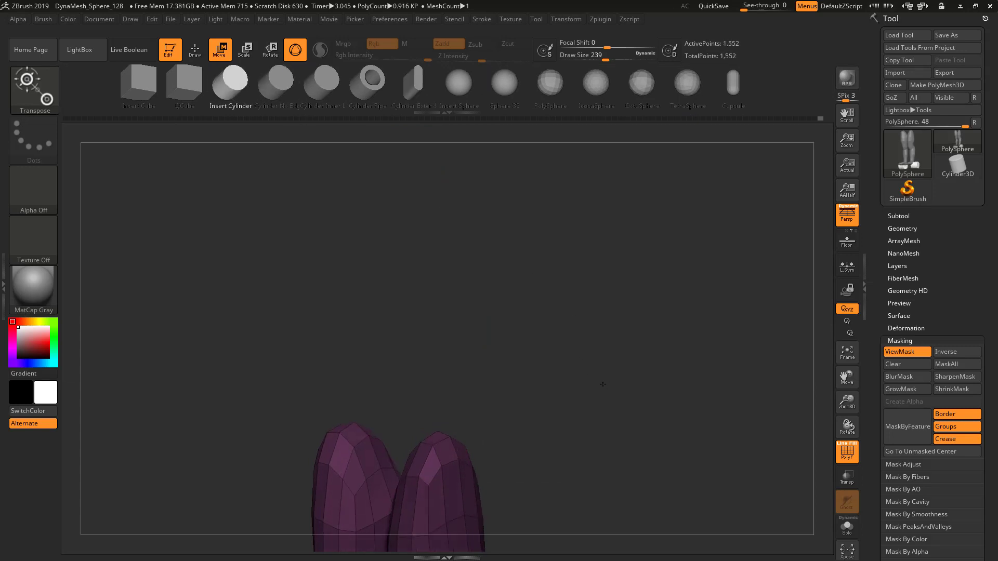
left_click(197, 51)
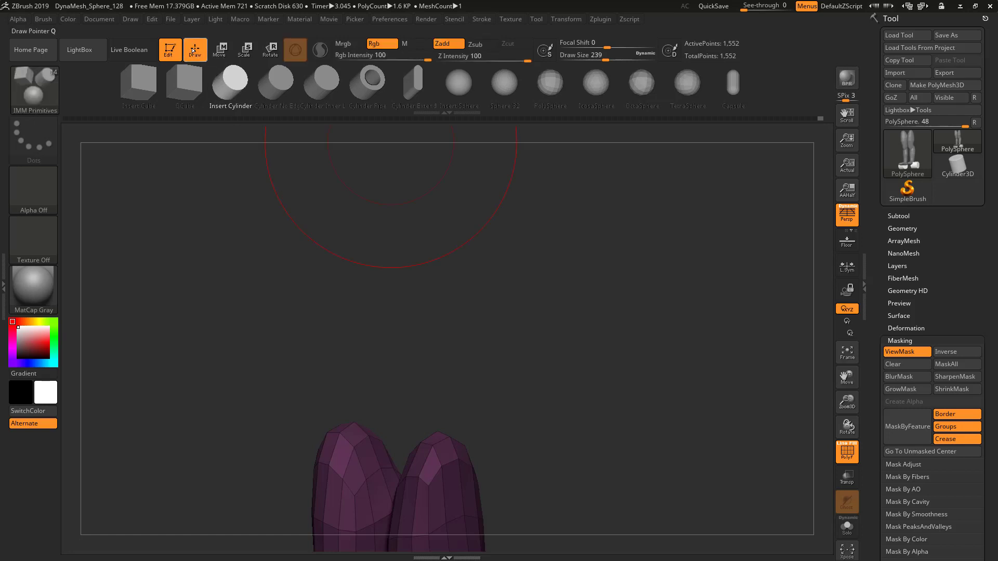
Undo the primitives placed at the feet and restore the whole figure without a mask
key("ctrl+shift")
left_click_drag(664, 327, 601, 300, "ctrl")
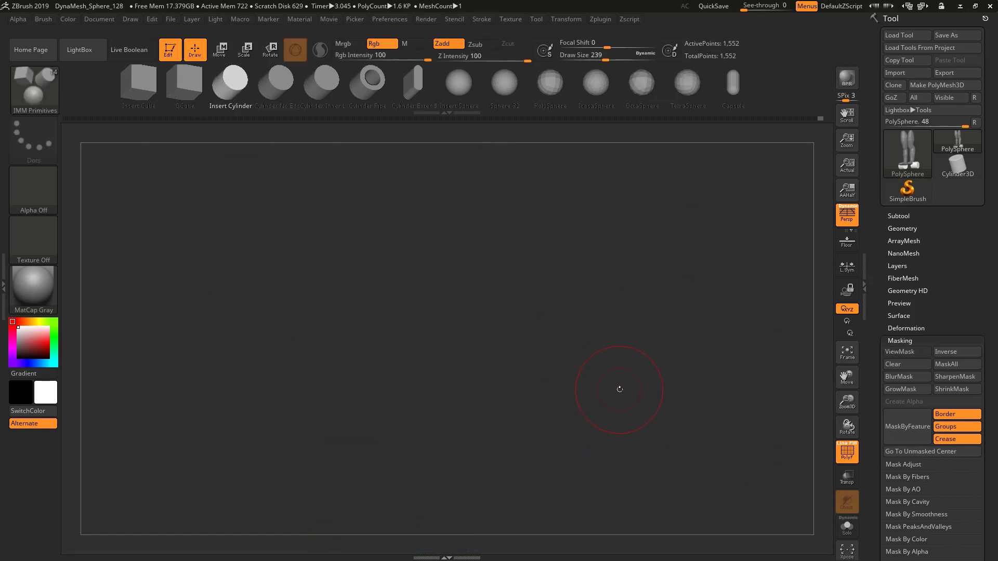
key("f")
left_click(668, 372, "ctrl")
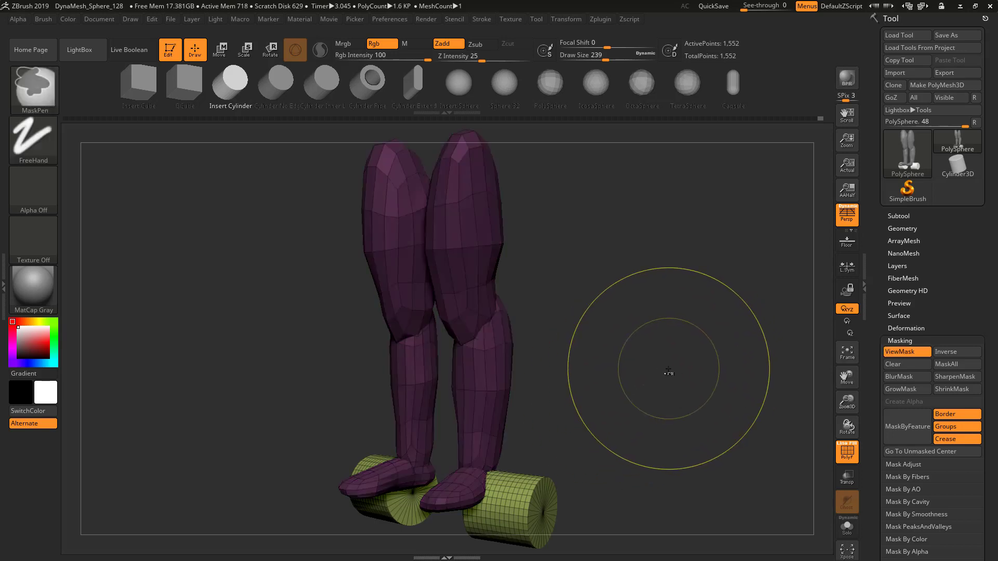
key("ctrl+z")
key("ctrl+z")
key("ctrl+z")
left_click_drag(668, 370, 639, 360, "alt")
left_click_drag(639, 361, 612, 320, "alt")
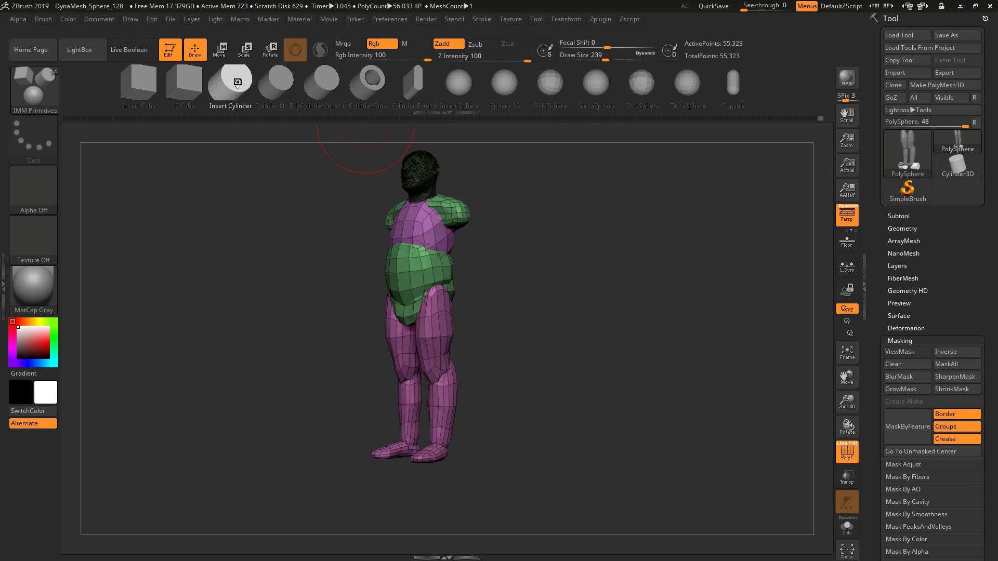
Insert mirrored cylinders under both shoulders as upper arms and activate the Move gizmo on them
left_click_drag(470, 216, 544, 379)
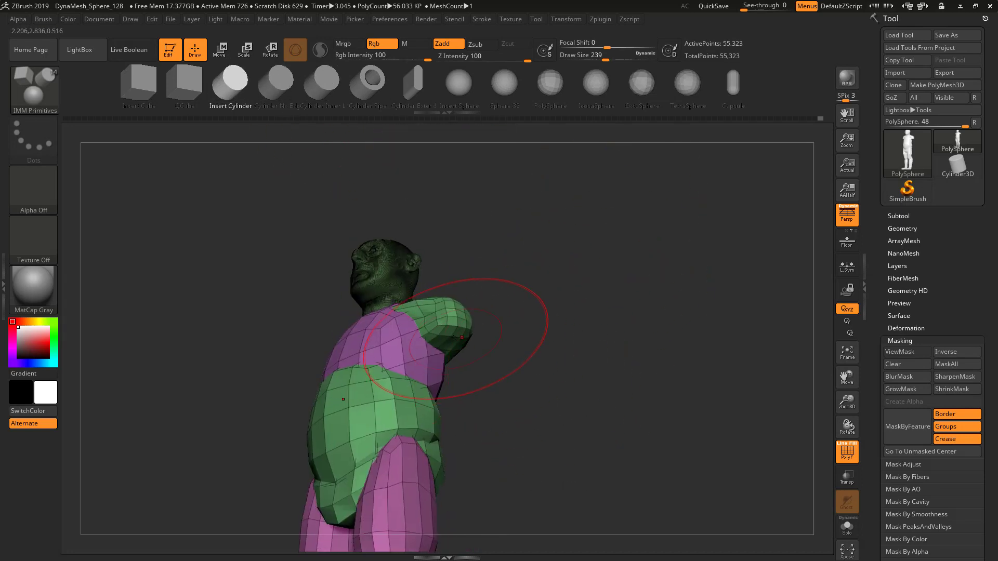
left_click_drag(451, 336, 458, 371)
mouse_move(526, 338)
left_mouse_down("shift")
mouse_move(554, 410)
mouse_move(572, 291)
left_mouse_up("shift")
key("w")
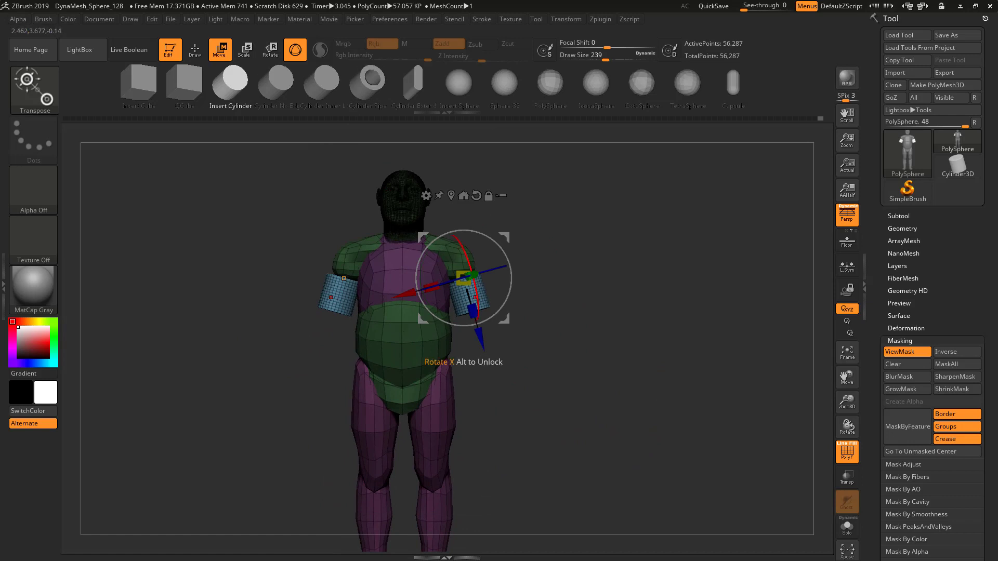
Try stretching the upper-arm cylinders along their length with the gizmo, and undo each attempt
left_click_drag(473, 317, 474, 320)
key("ctrl+z")
left_click_drag(557, 345, 528, 336)
mouse_move(473, 311)
left_mouse_down()
mouse_move(480, 327)
mouse_move(479, 316)
left_mouse_up()
key("ctrl+z")
left_click_drag(539, 289, 559, 291)
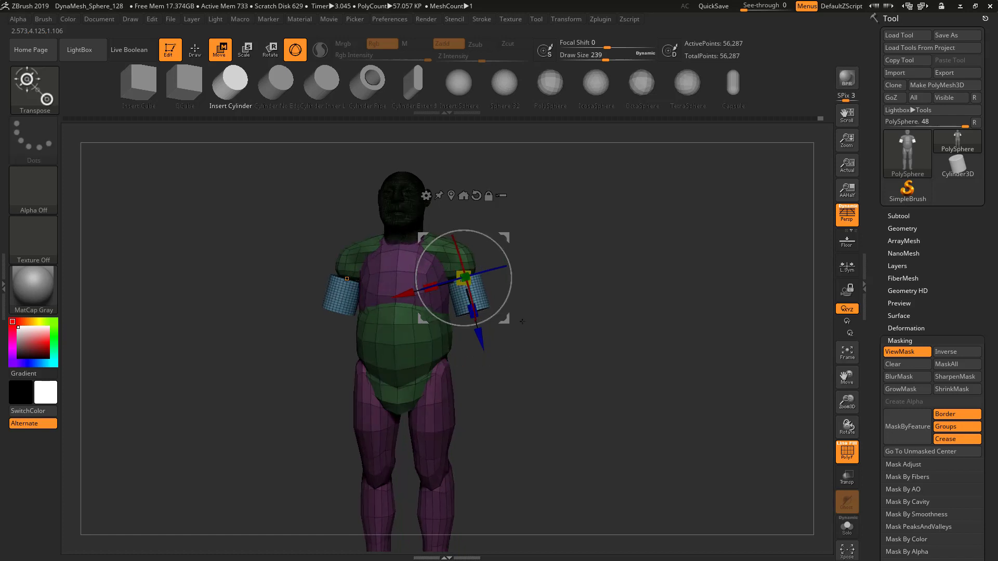
left_click_drag(522, 321, 548, 317)
left_click(472, 312)
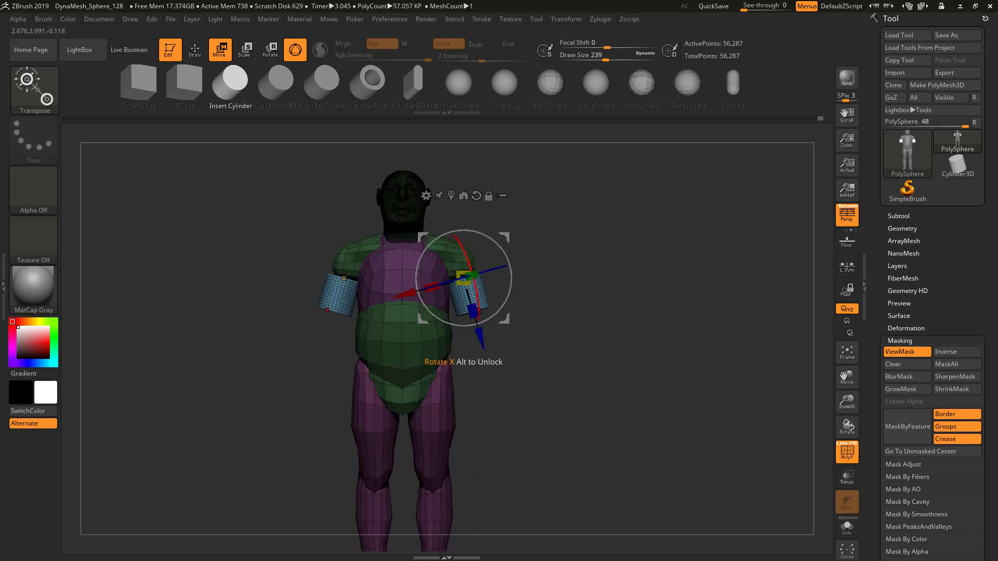
left_click_drag(482, 336, 507, 393)
key("ctrl+z")
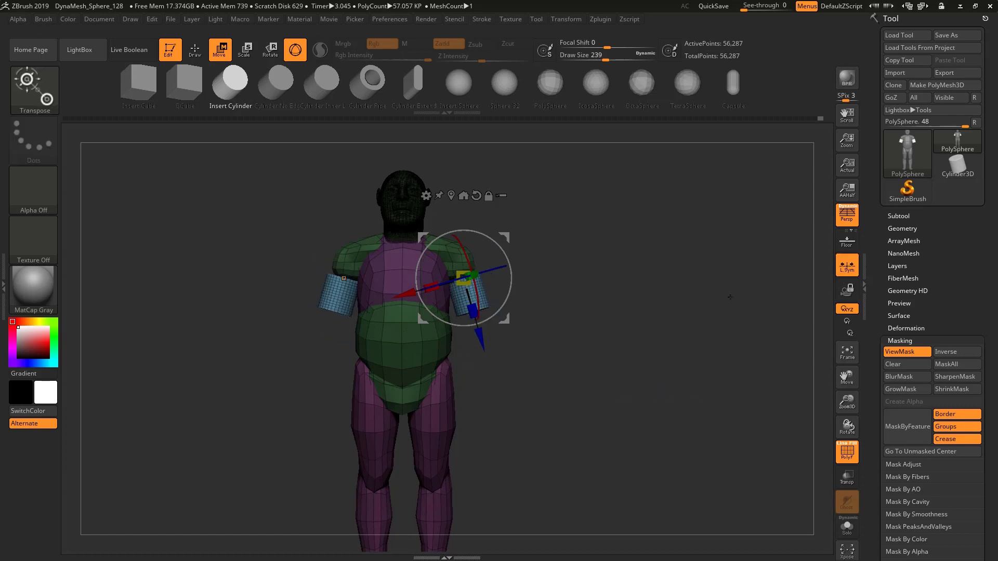
Test stretching the upper-arm cylinders with Local Symmetry on, undo it, and repeat the stretch with Local Symmetry off
left_click_drag(472, 312, 494, 408)
key("ctrl+z")
left_click(847, 266)
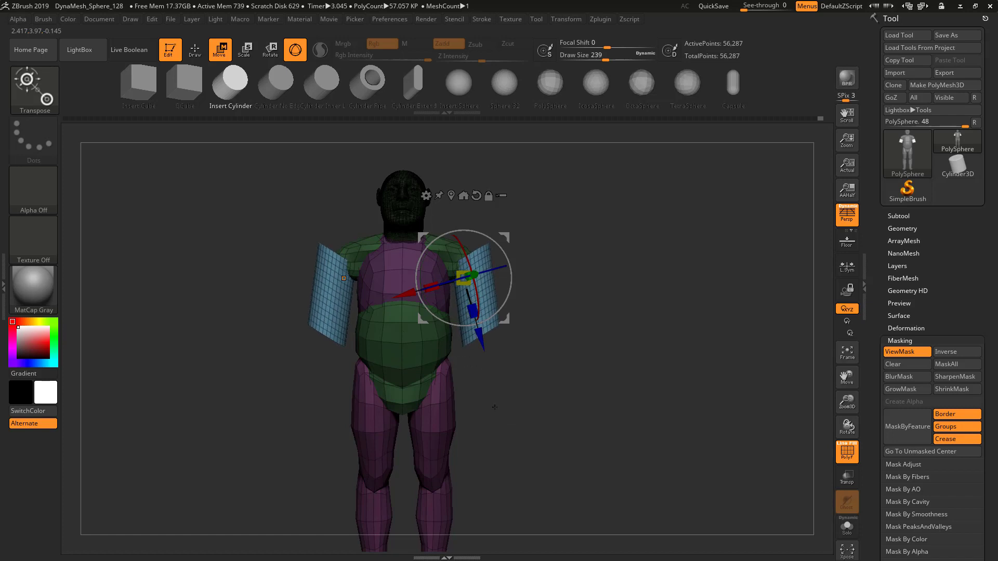
Open a Screen sketch from Windows Ink Workspace, mark the skewed arm cylinder and its scaling directions, and close the sketch
key("super+w")
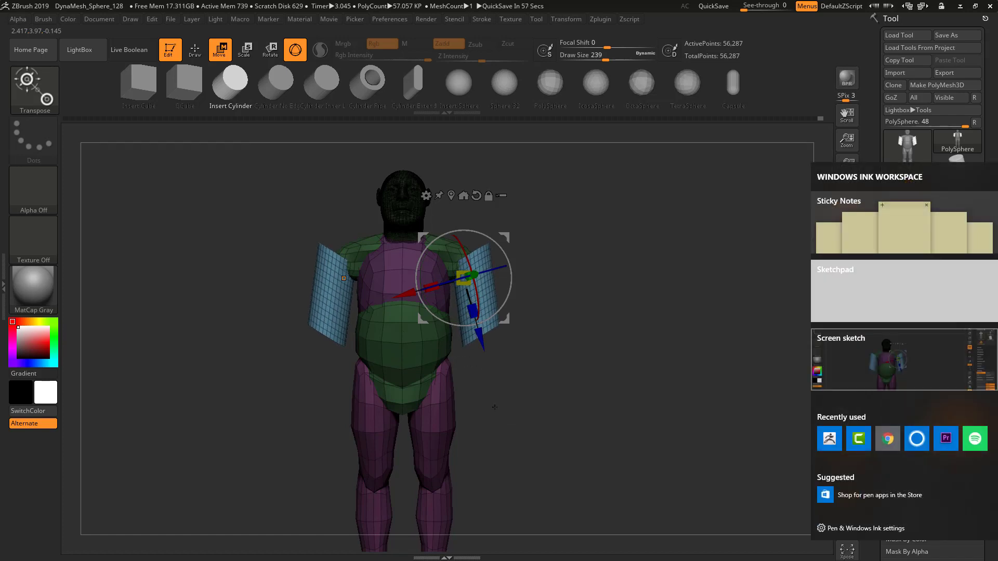
key("Escape")
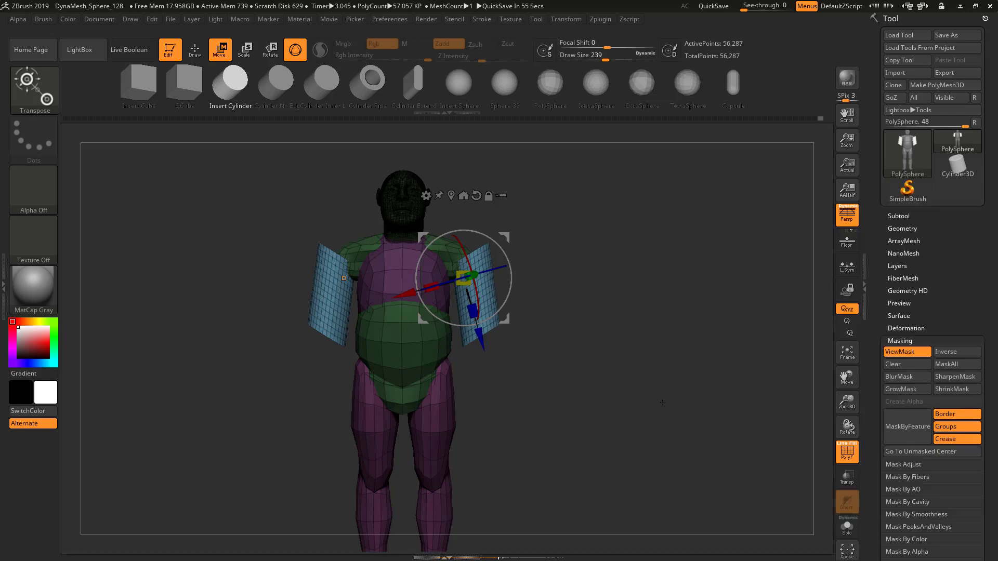
left_click_drag(655, 402, 667, 401)
key("super+w")
left_click(873, 364)
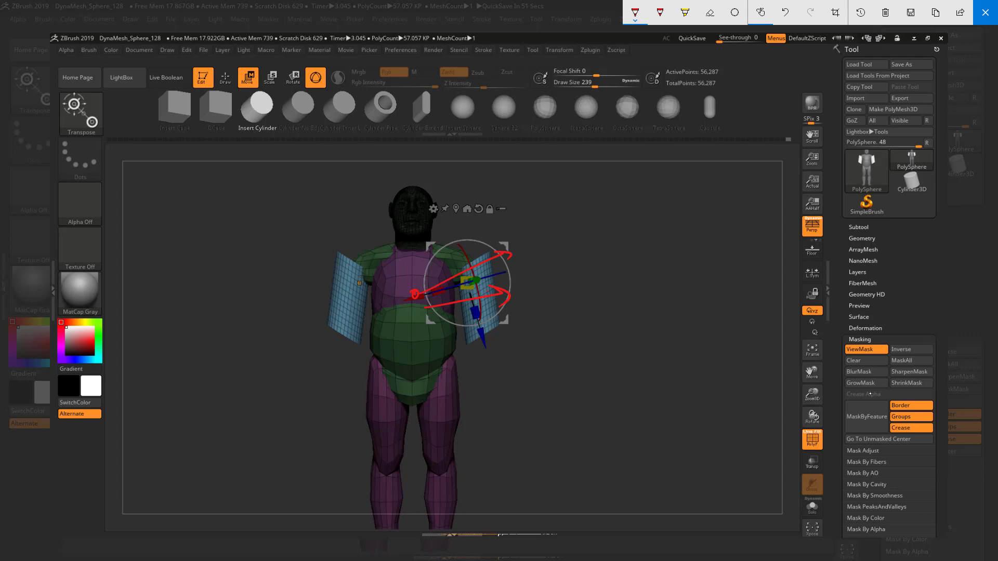
right_click_drag(499, 305, 487, 291)
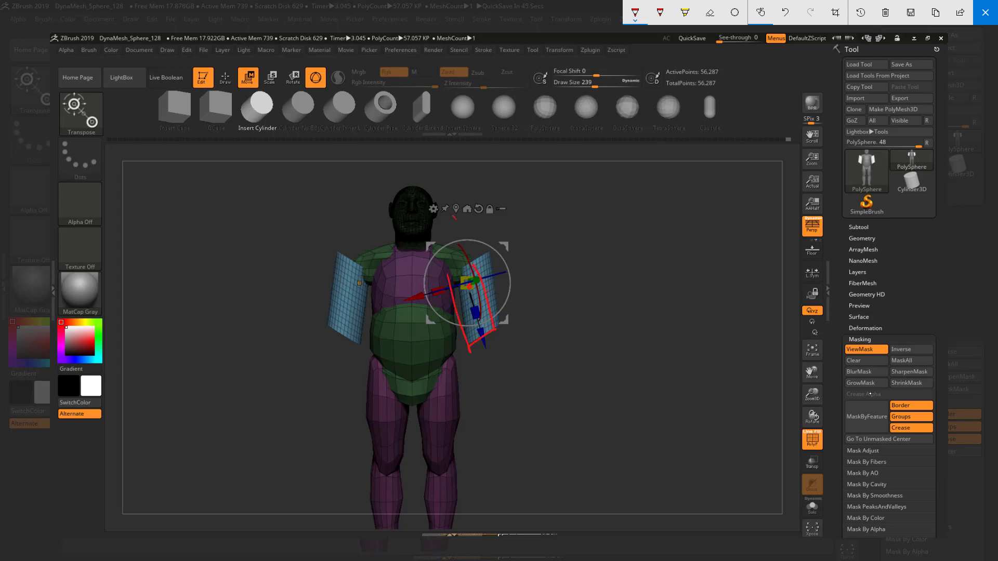
left_click_drag(453, 217, 367, 214)
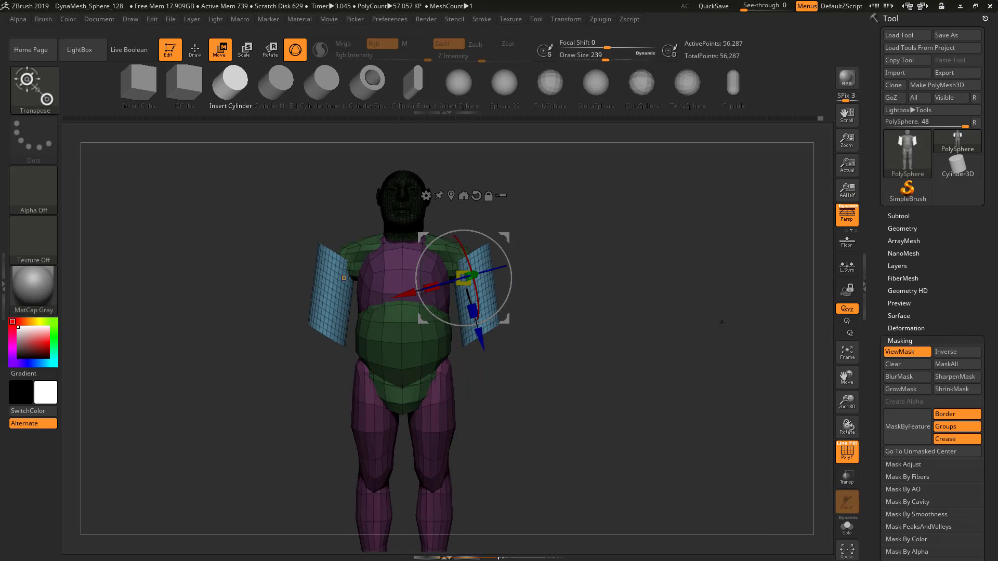
Undo the skewed stretch and lengthen the upper-arm cylinders beneath the shoulders with Local Symmetry on
left_click(847, 266)
key("ctrl+z")
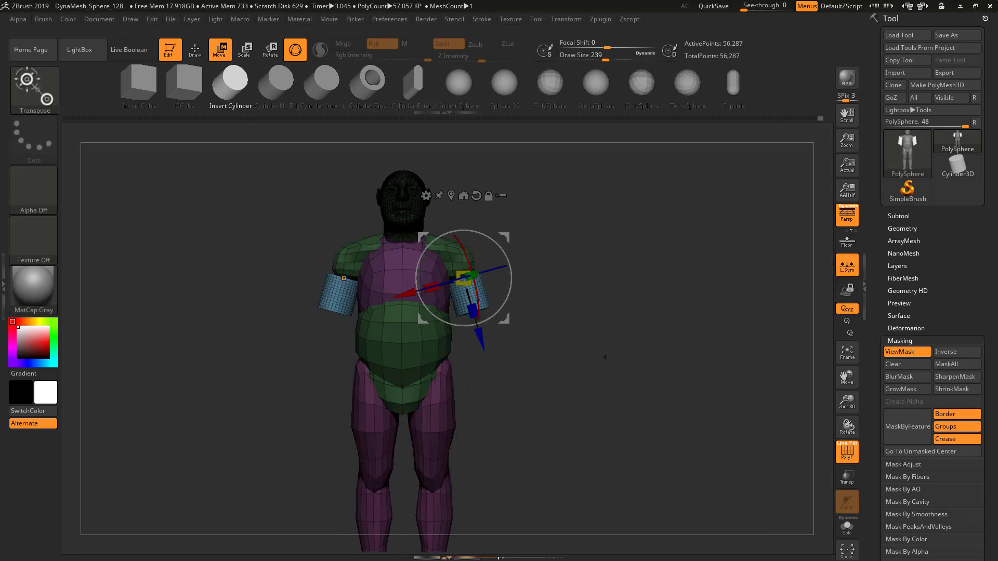
left_click_drag(604, 401, 600, 370, "alt")
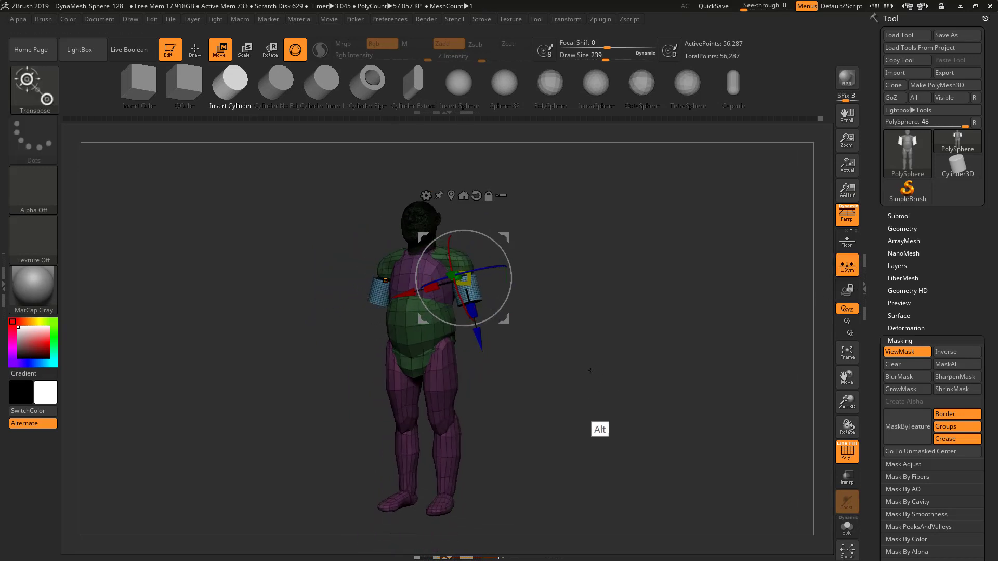
left_click_drag(596, 428, 582, 409, "alt")
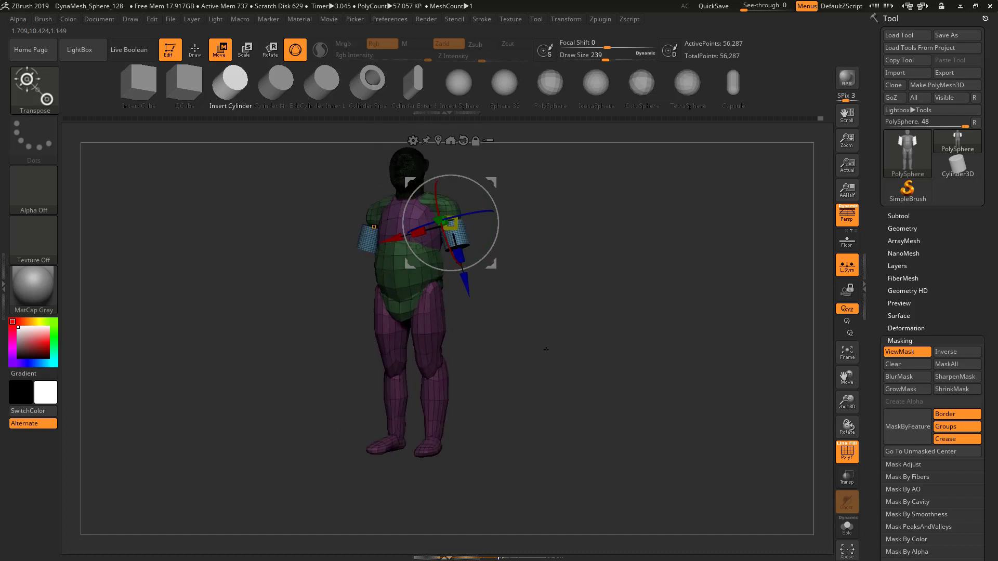
left_click_drag(546, 348, 549, 395, "alt")
left_click_drag(459, 256, 464, 275)
left_click_drag(523, 289, 535, 315, "shift")
left_click_drag(452, 227, 497, 256)
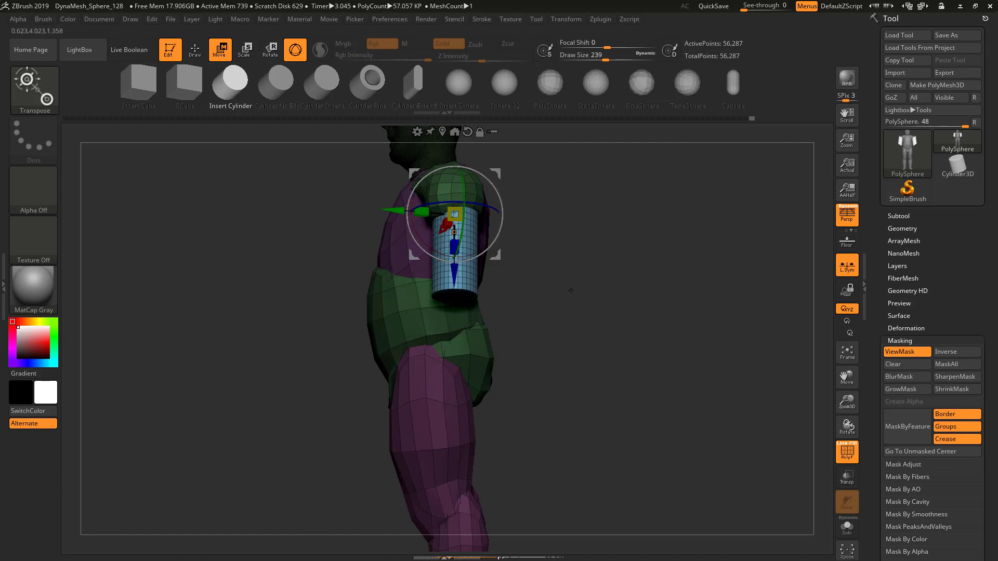
Duplicate the upper-arm cylinders down along the arms as forearms and angle them slightly forward at the elbows
left_click_drag(570, 290, 594, 315)
left_click_drag(495, 256, 493, 255)
left_click_drag(584, 304, 560, 297)
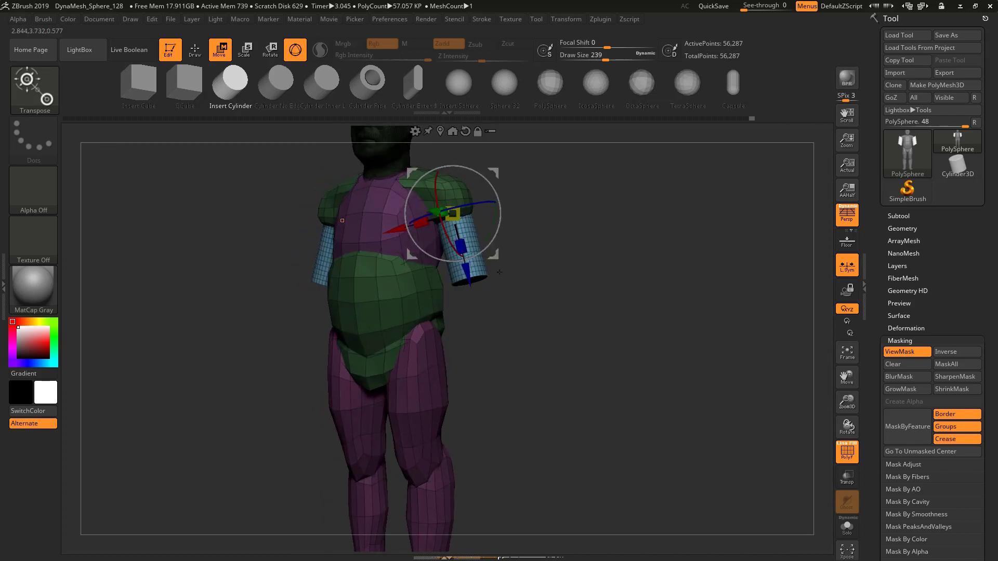
left_click_drag(494, 255, 439, 314, "ctrl")
left_click_drag(509, 327, 565, 330)
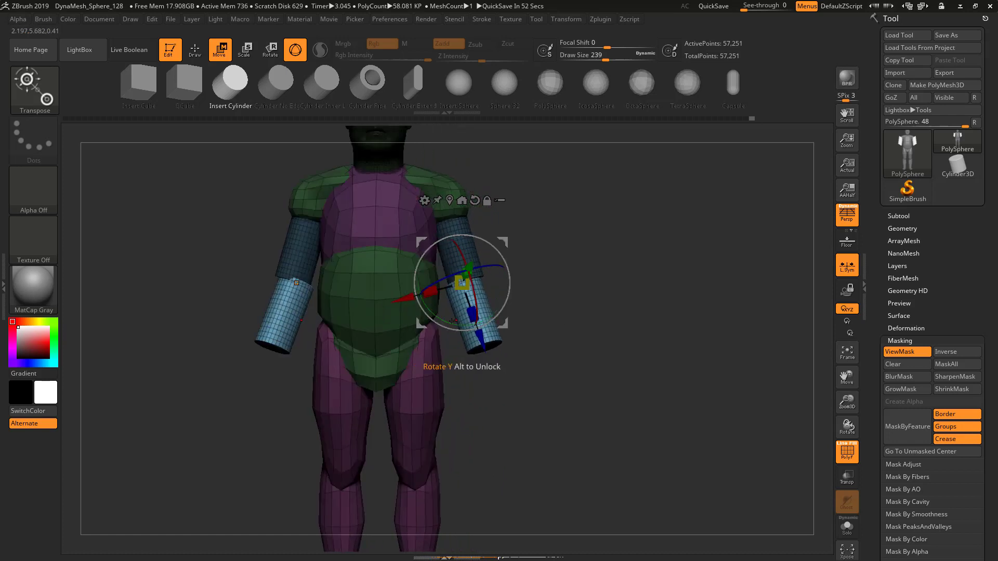
left_click_drag(453, 320, 509, 324)
left_click_drag(584, 342, 535, 370)
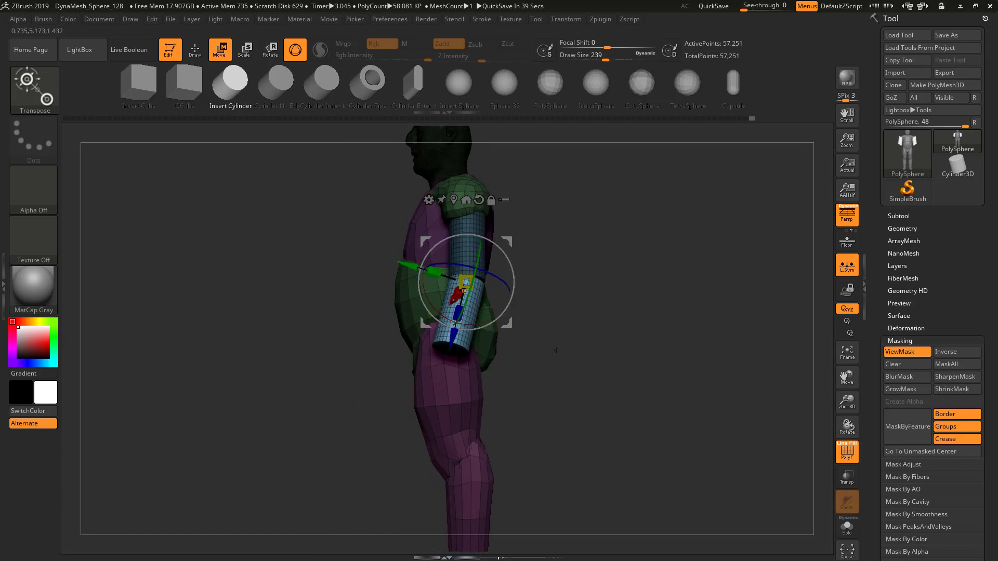
Insert a PolySphere from IMM Primitives at the lower end of each forearm as a hand
key("q")
mouse_move(572, 340)
left_mouse_down()
mouse_move(598, 336)
mouse_move(546, 306)
left_mouse_up()
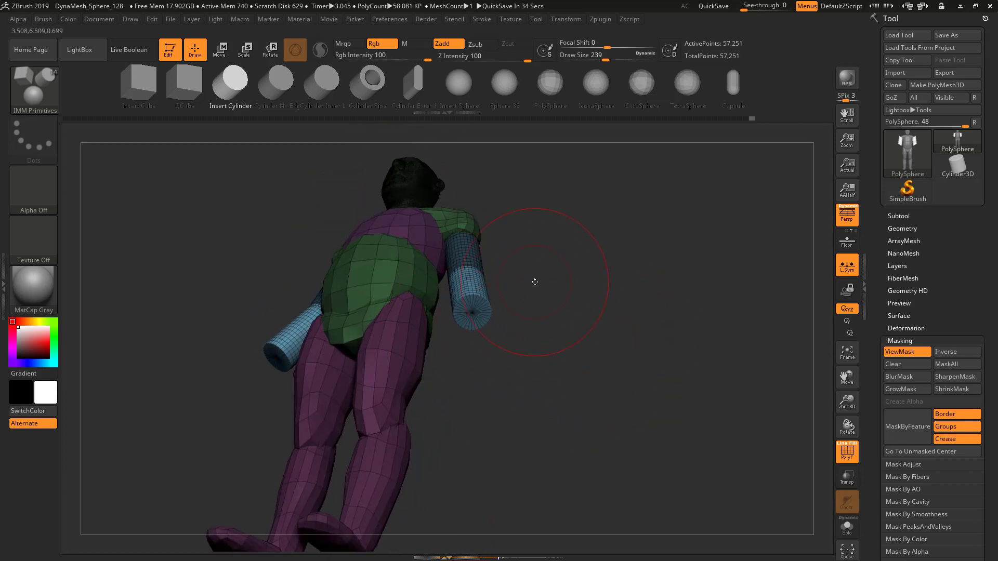
left_click(550, 86)
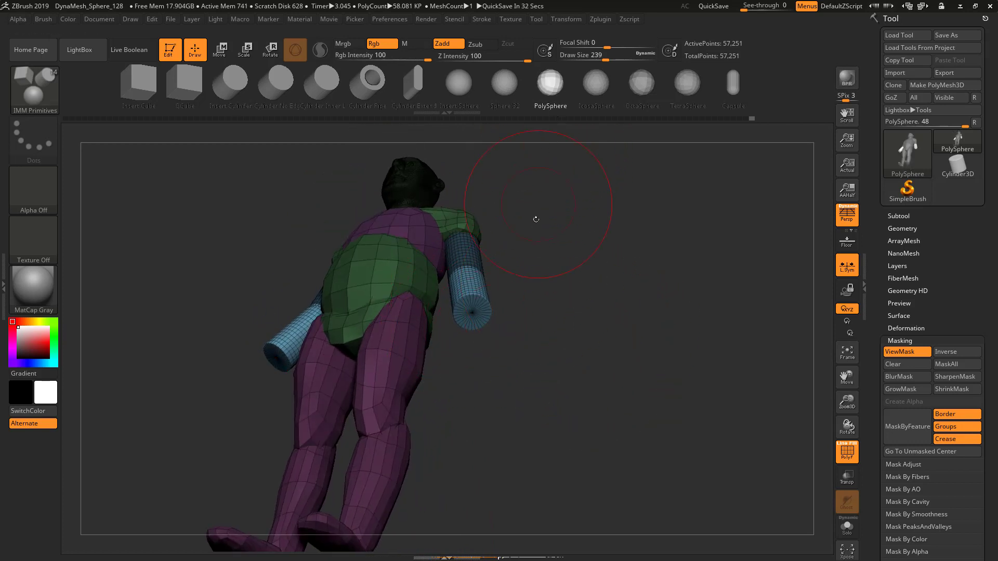
left_click_drag(472, 313, 492, 353)
left_click_drag(546, 369, 508, 327)
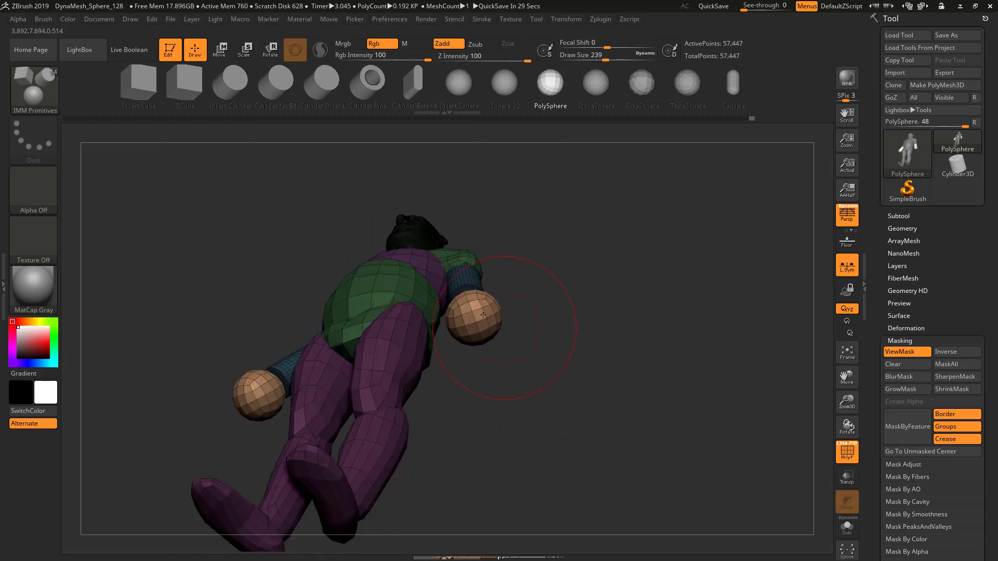
Switch to the Move brush with draw size 108 for shaping the hand spheres
key("b")
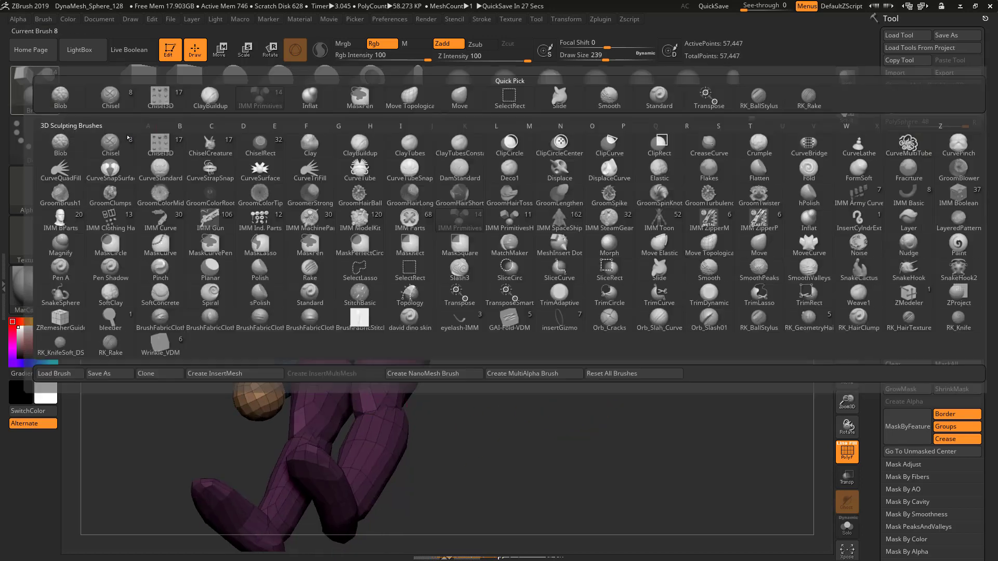
left_click(712, 286)
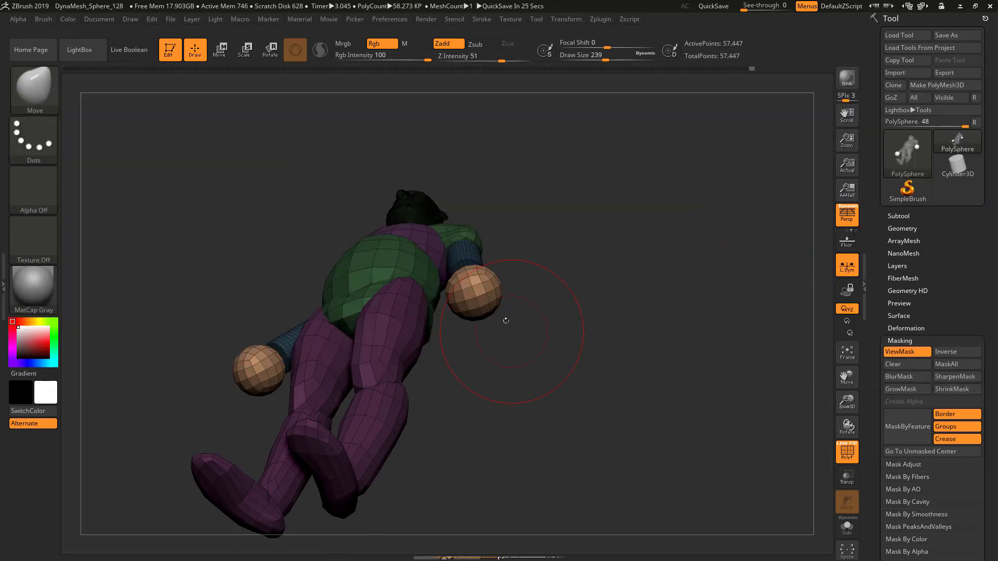
key("s")
mouse_move(472, 279)
left_mouse_down()
mouse_move(457, 279)
mouse_move(485, 283)
left_mouse_up()
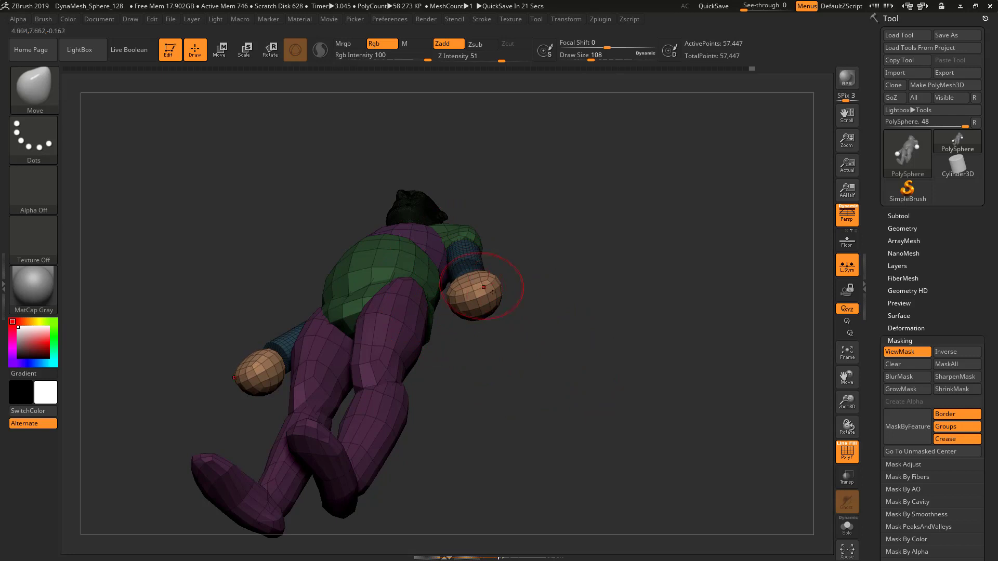
Flatten and elongate the hand spheres into mitten shapes with the Move brush, working from several sides
left_click_drag(530, 320, 497, 229)
mouse_move(481, 311)
left_mouse_down()
mouse_move(471, 289)
mouse_move(505, 275)
mouse_move(513, 286)
mouse_move(501, 295)
left_mouse_up()
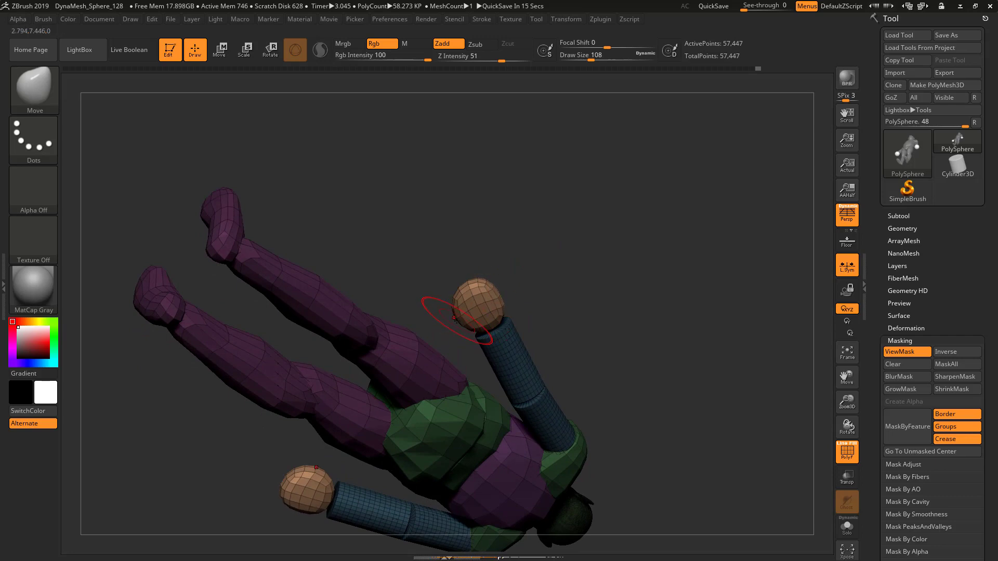
left_click_drag(454, 318, 460, 314)
left_click_drag(549, 273, 636, 301)
left_click_drag(448, 312, 444, 307)
mouse_move(488, 264)
left_mouse_down()
mouse_move(497, 290)
mouse_move(457, 283)
mouse_move(387, 371)
mouse_move(428, 372)
mouse_move(557, 297)
mouse_move(541, 314)
left_mouse_up()
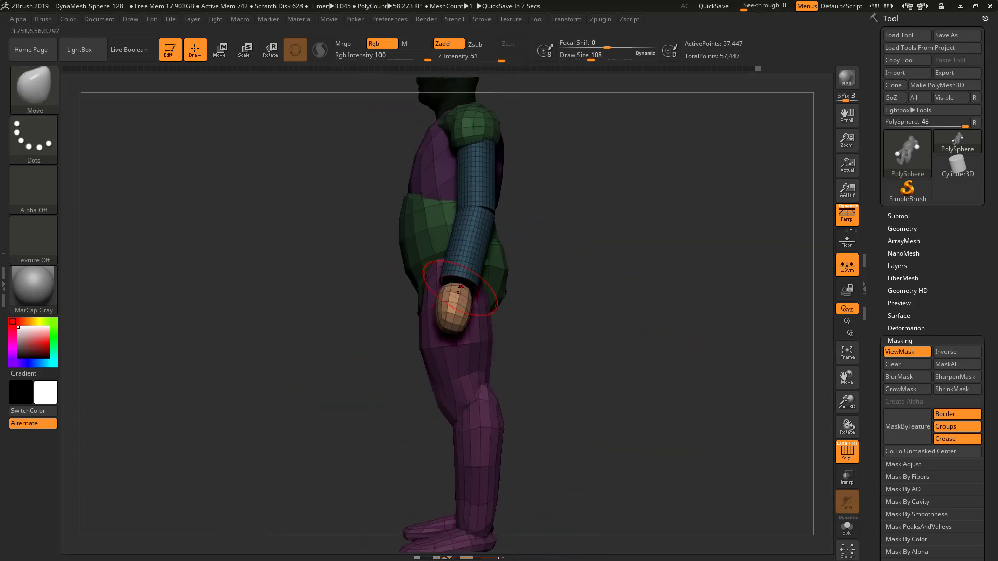
left_click_drag(464, 265, 439, 296)
left_click_drag(512, 317, 446, 317)
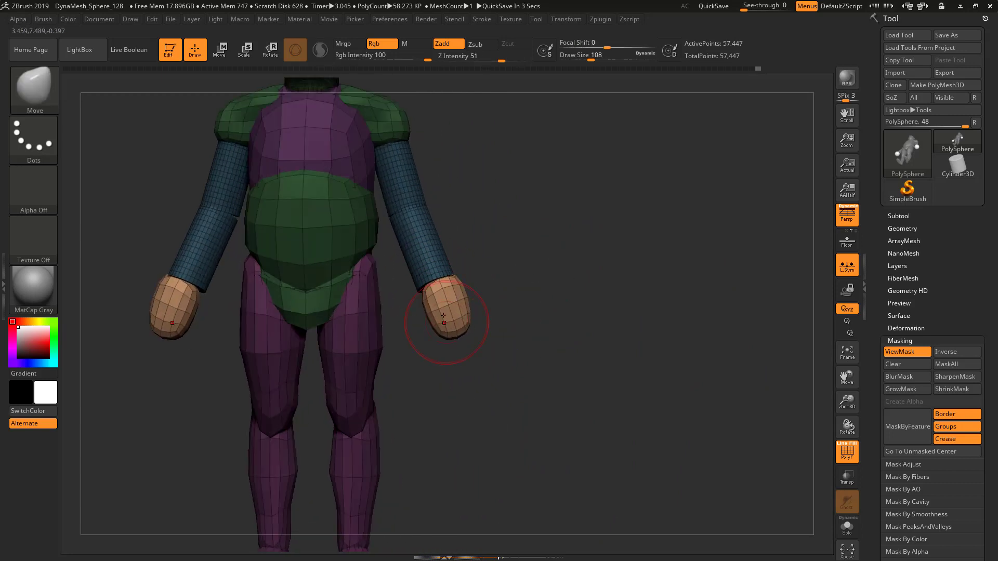
left_click_drag(521, 310, 515, 305)
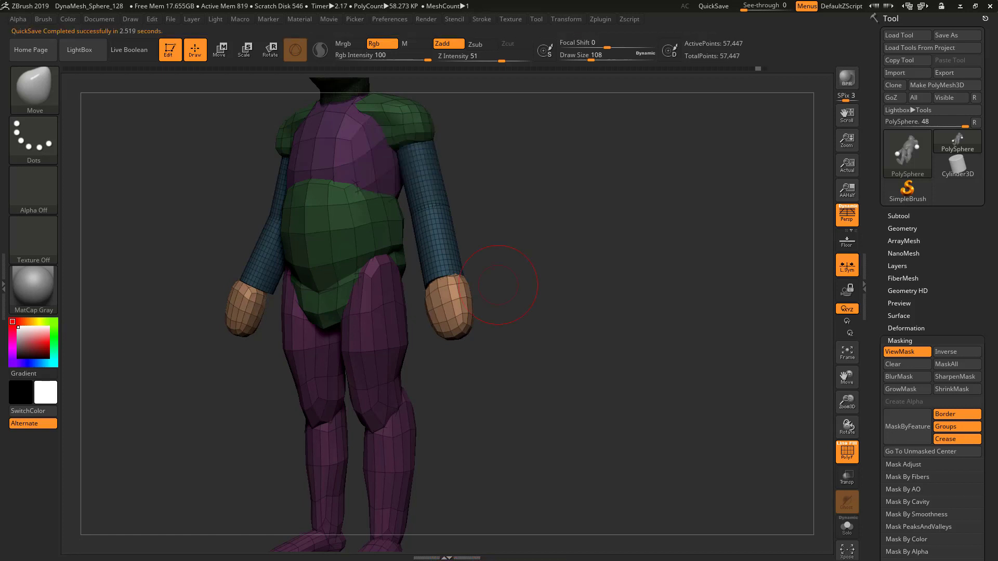
Undo the flattening of the hand spheres
key("ctrl")
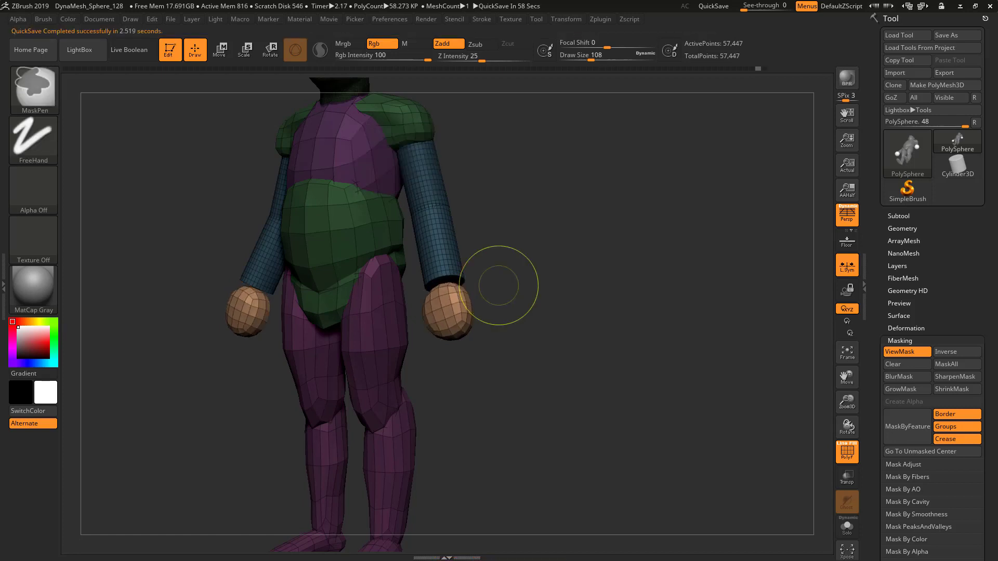
key("ctrl+z")
key("ctrl+z")
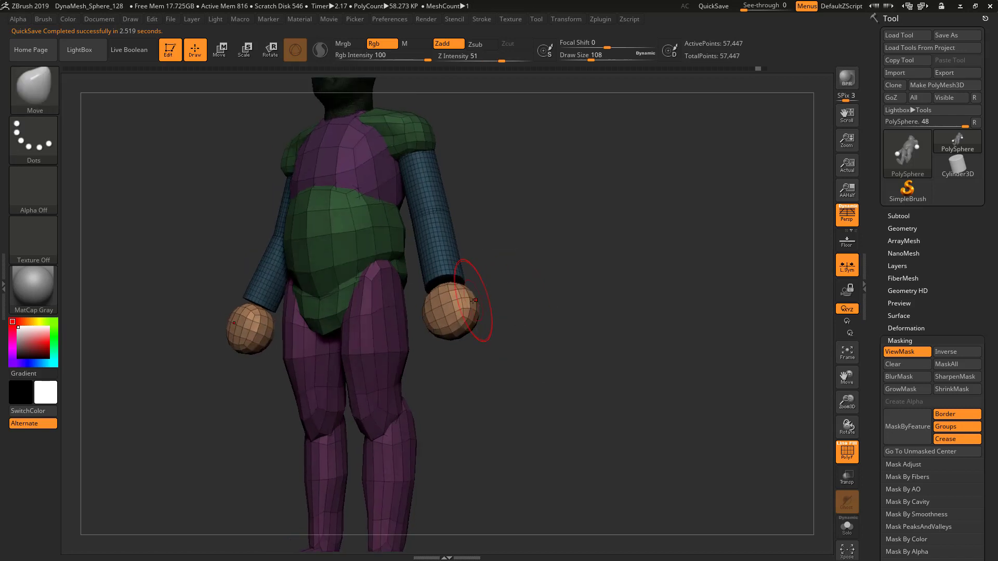
key("ctrl+z")
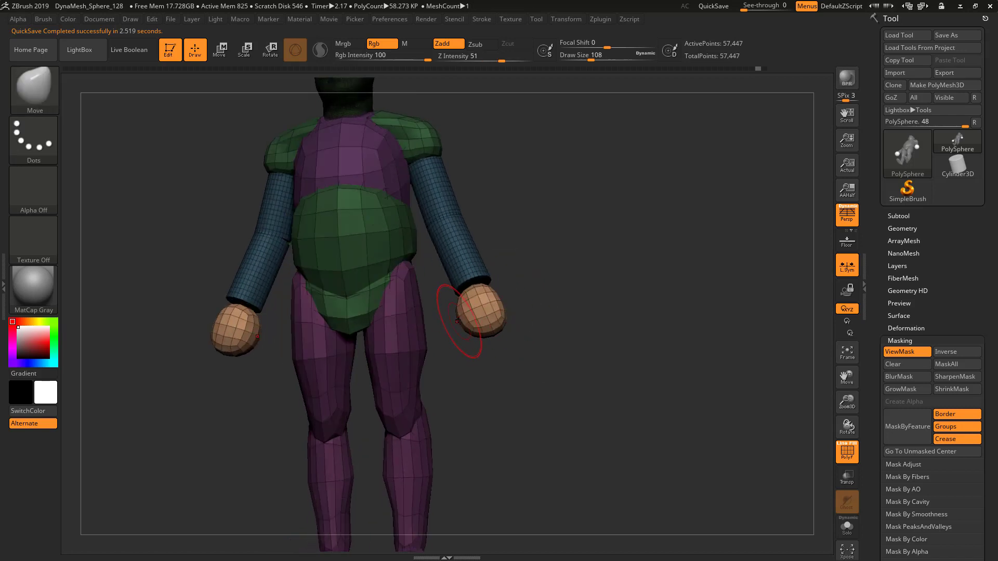
Reshape the hand spheres into thin, elongated mittens that taper toward the fingertips, using the Move brush
left_click_drag(457, 322, 474, 312)
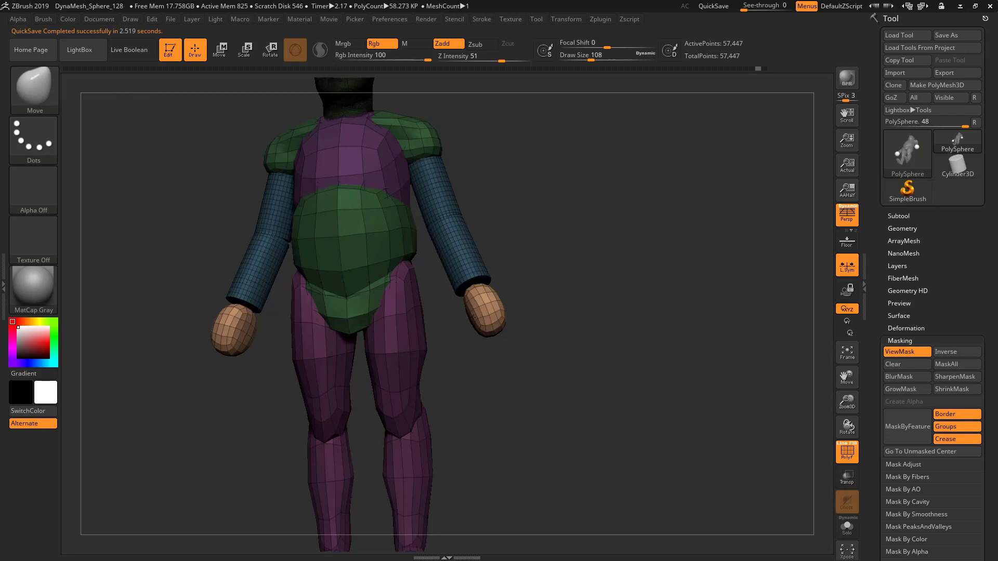
mouse_move(577, 327)
left_mouse_down()
mouse_move(478, 333)
mouse_move(484, 315)
left_mouse_up()
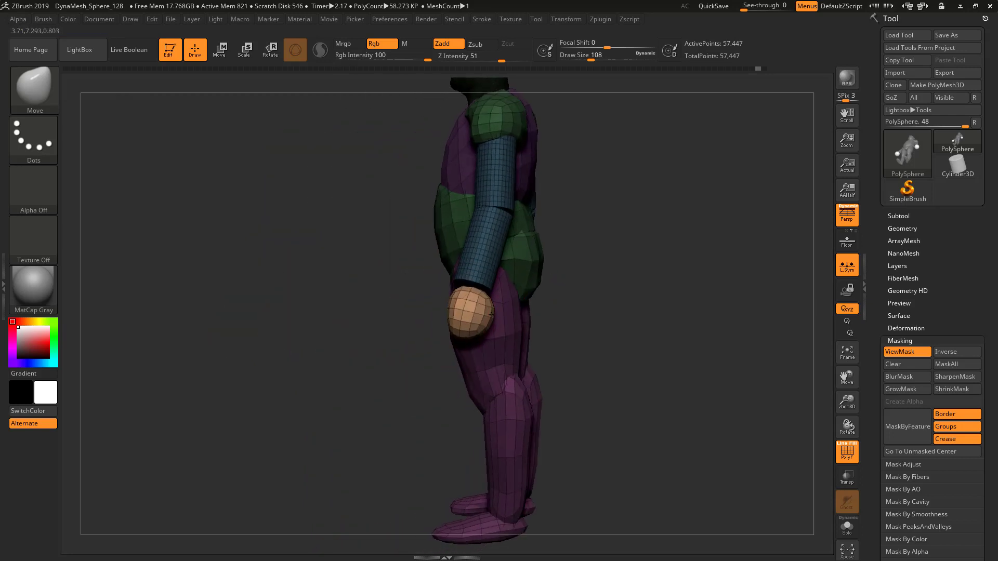
mouse_move(396, 337)
left_mouse_down()
mouse_move(463, 333)
mouse_move(478, 307)
left_mouse_up()
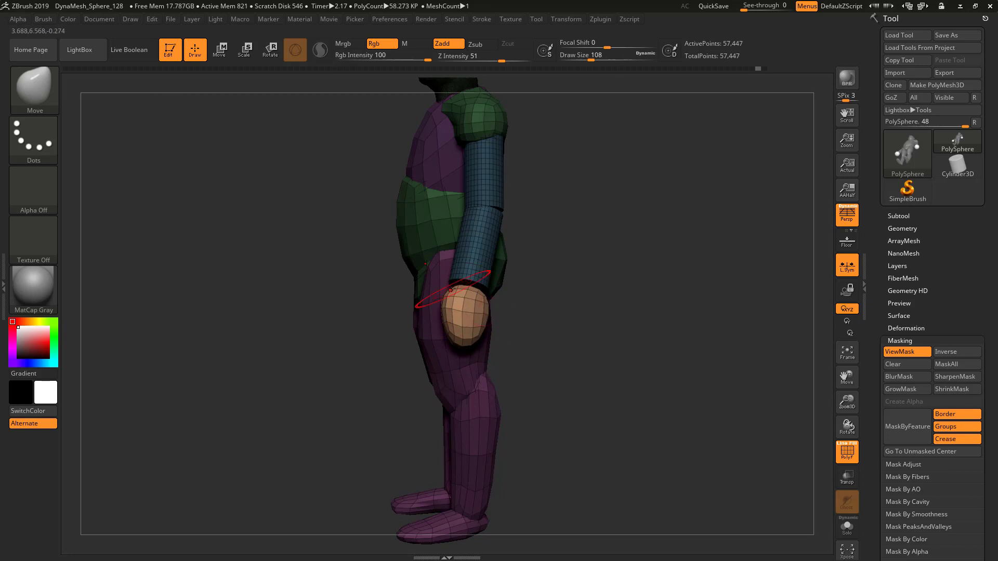
left_click_drag(530, 277, 611, 275)
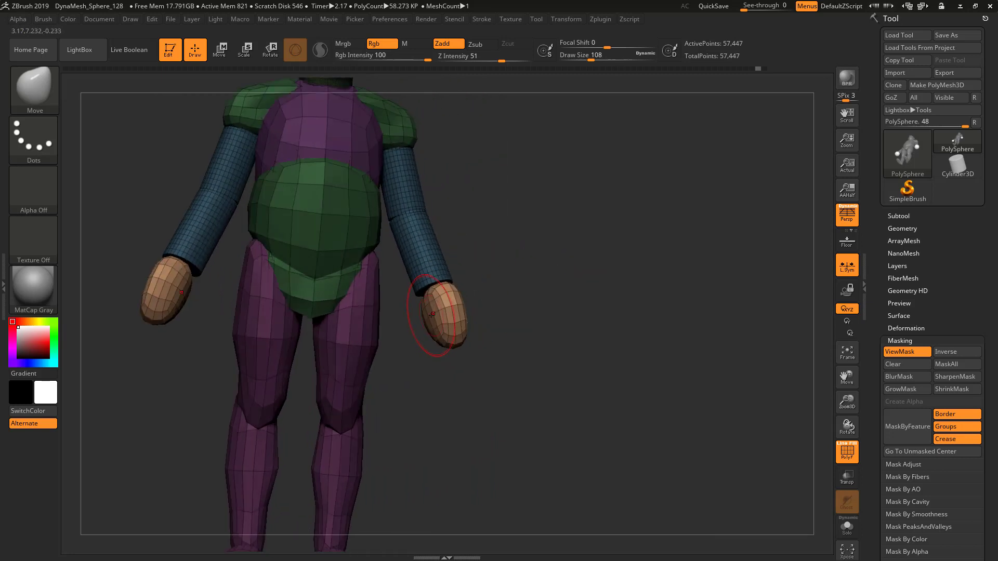
mouse_move(441, 321)
left_mouse_down()
mouse_move(444, 310)
mouse_move(477, 326)
mouse_move(473, 313)
mouse_move(431, 338)
left_mouse_up()
left_click_drag(499, 329, 382, 337)
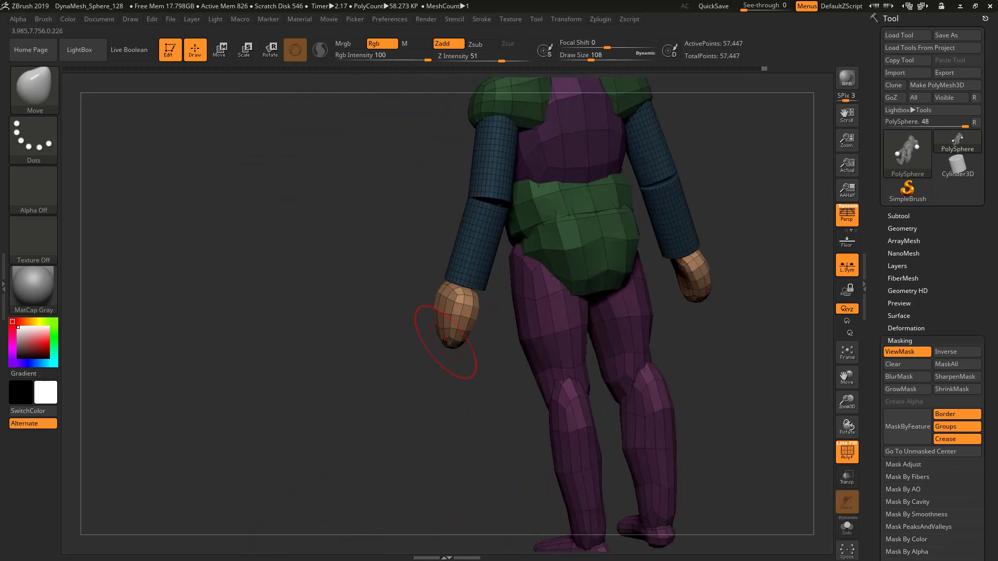
left_click_drag(444, 343, 456, 344)
left_click_drag(397, 383, 501, 386)
mouse_move(671, 351)
left_mouse_down()
mouse_move(708, 330)
mouse_move(618, 364)
left_mouse_up()
Invert the mask to protect the hands and narrow the forearm cylinders toward the wrists, reducing the Move brush to draw size 56
key("ctrl")
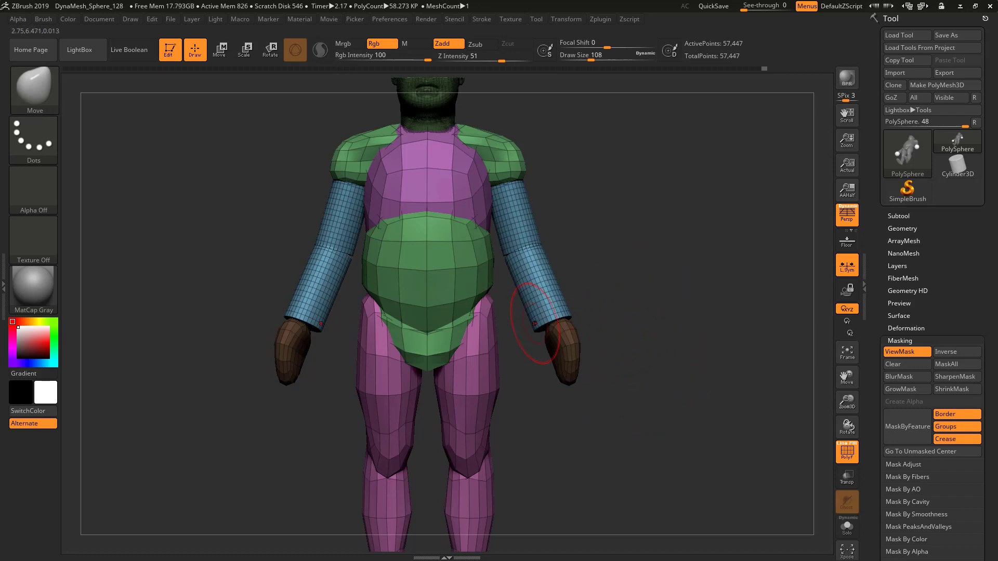
mouse_move(532, 325)
left_mouse_down()
mouse_move(540, 330)
mouse_move(571, 300)
mouse_move(575, 290)
mouse_move(556, 278)
left_mouse_up()
left_click_drag(546, 327, 562, 316)
mouse_move(748, 307)
left_mouse_down()
mouse_move(676, 305)
mouse_move(743, 339)
mouse_move(748, 353)
left_mouse_up()
key("s")
left_click_drag(579, 297, 571, 297)
left_click_drag(670, 311, 699, 314)
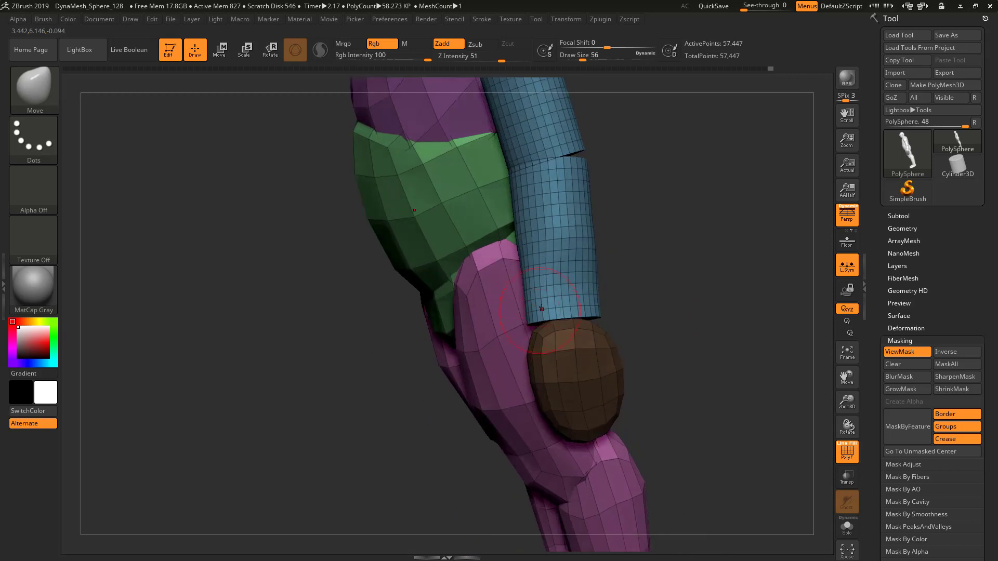
left_click_drag(541, 308, 535, 296)
mouse_move(666, 301)
left_mouse_down()
mouse_move(594, 296)
mouse_move(603, 317)
left_mouse_up()
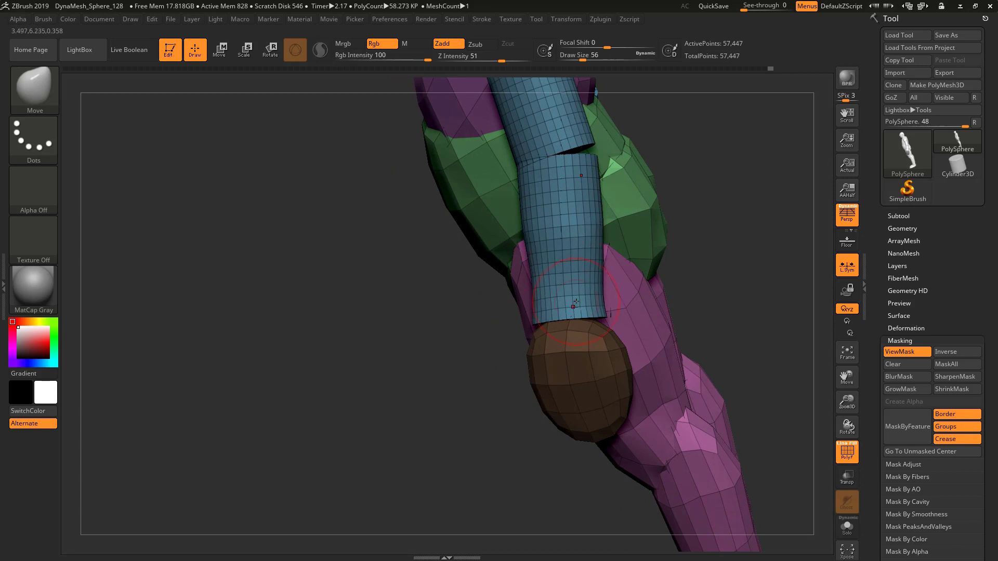
Extend the forearm ends to meet the hands and taper the wrists with the Move brush at draw size 128
key("s")
mouse_move(576, 301)
left_mouse_down()
mouse_move(589, 301)
mouse_move(562, 319)
left_mouse_up()
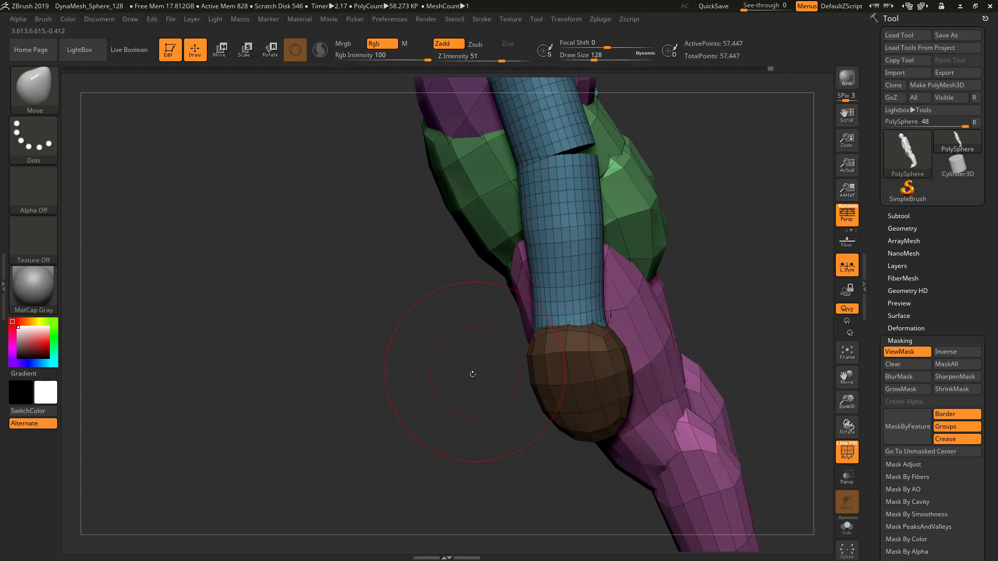
left_click_drag(471, 375, 611, 369)
left_click_drag(526, 340, 534, 352)
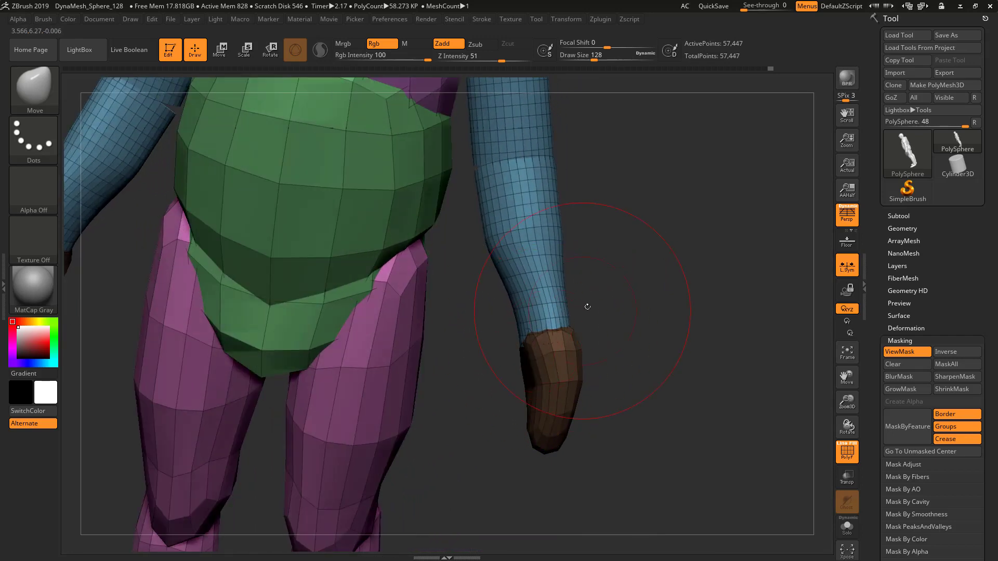
left_click_drag(587, 307, 592, 337, "shift")
Round out the upper forearms and adjust the arm contours around the elbows with the Move brush at draw size 90
key("s")
left_click_drag(548, 240, 544, 202)
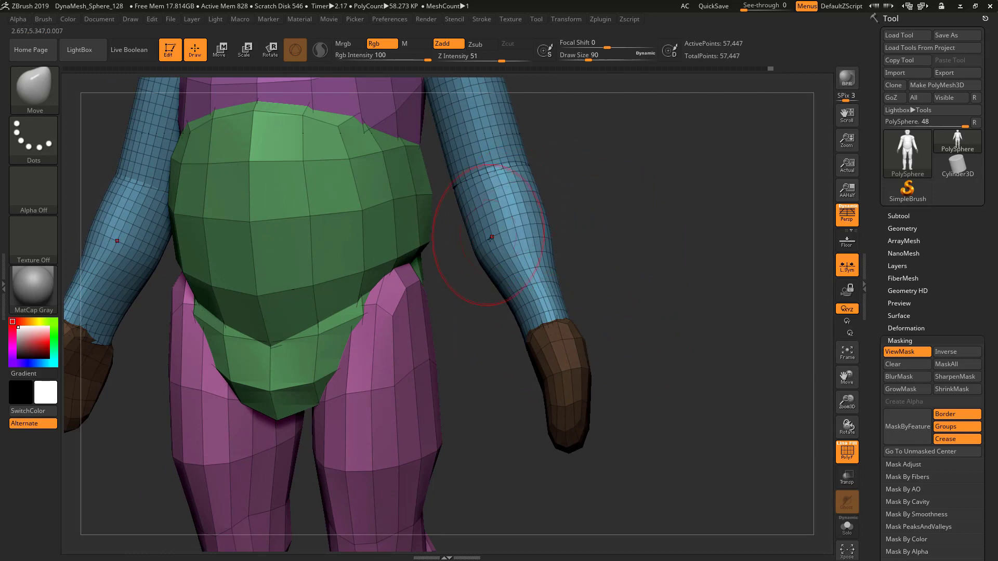
left_click_drag(478, 220, 473, 217)
left_click_drag(576, 204, 580, 302, "alt")
left_click_drag(647, 283, 569, 305)
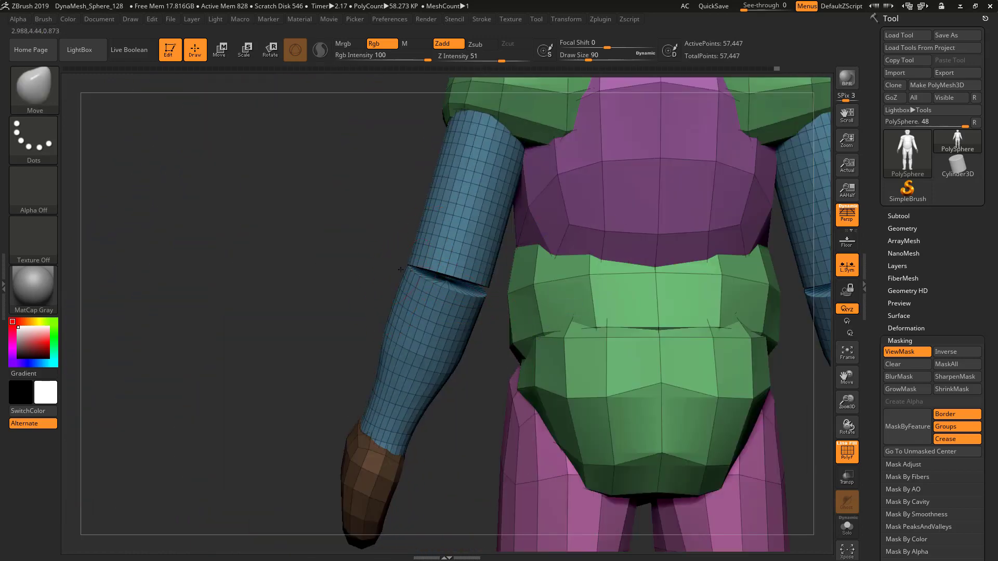
left_click_drag(401, 269, 394, 301)
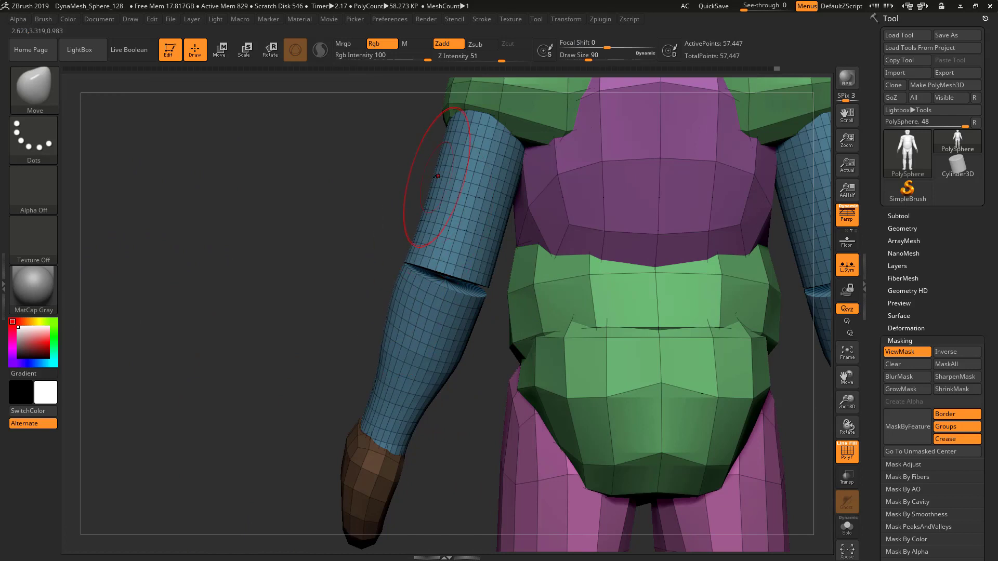
left_click_drag(437, 176, 509, 178)
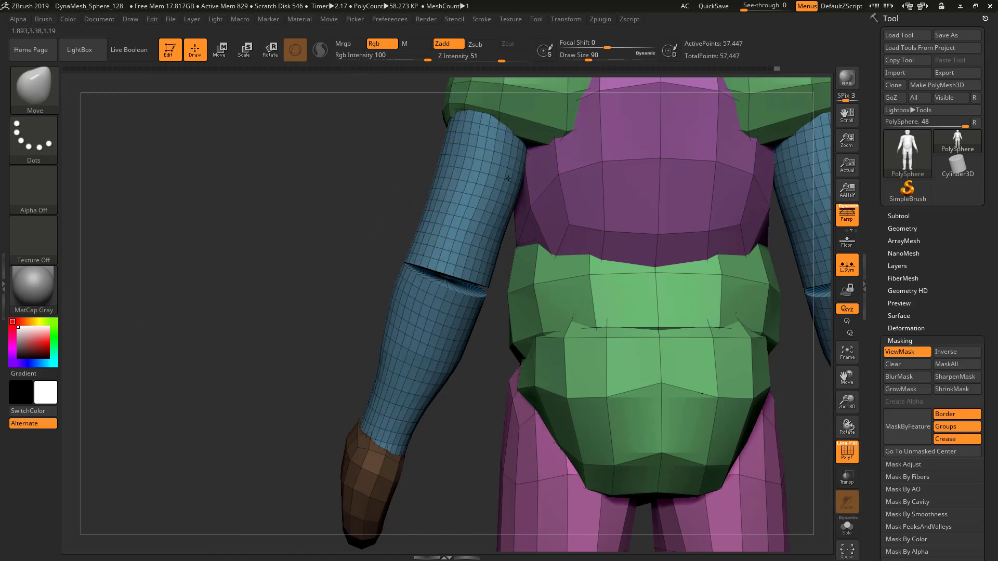
left_click_drag(470, 296, 467, 294)
Switch to the Move Topological brush and pull the upper arms' lower edges down to close the gaps at the elbows
left_click(35, 90)
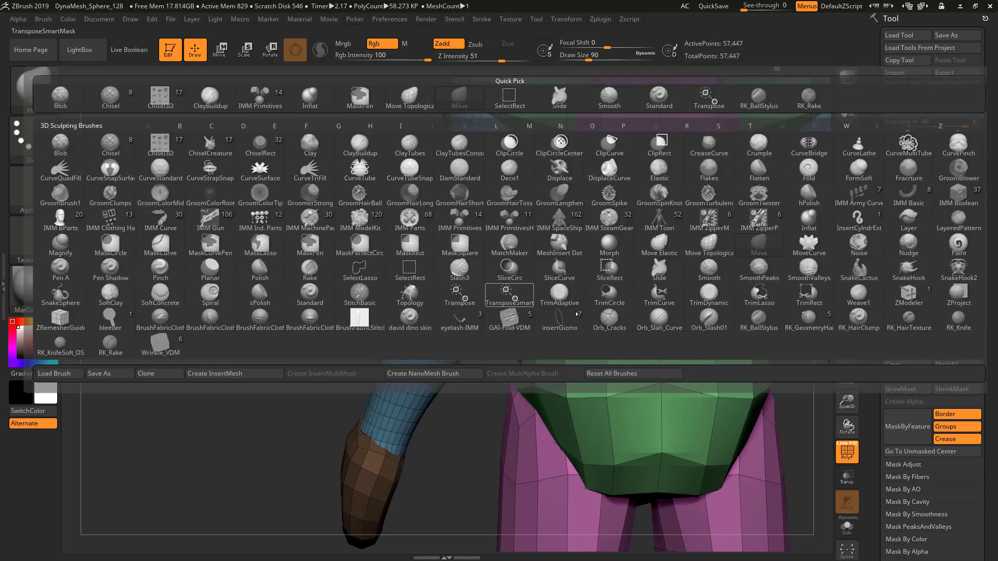
left_click(710, 244)
mouse_move(447, 289)
left_mouse_down()
mouse_move(463, 249)
mouse_move(435, 313)
left_mouse_up()
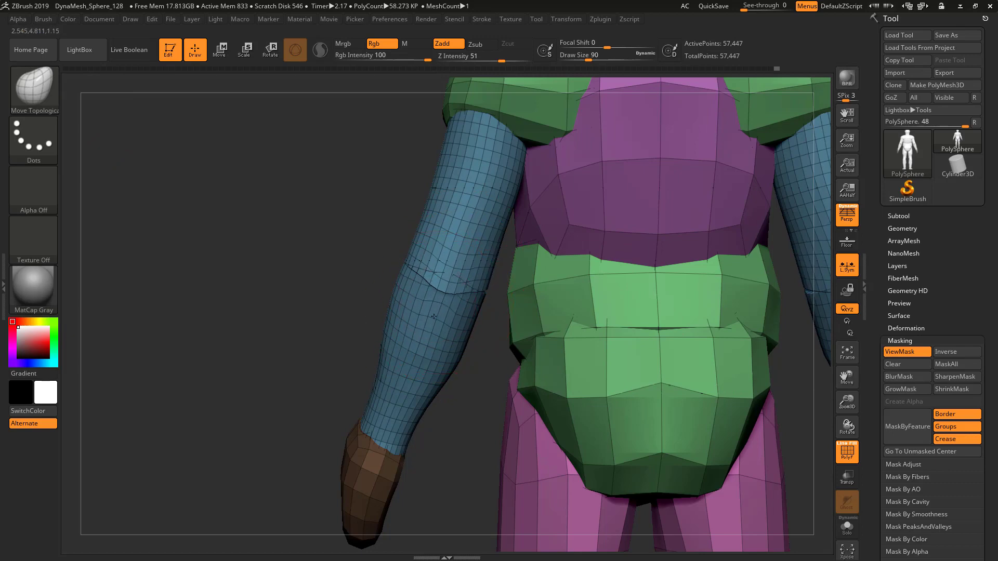
Refine the side contours of the elbows and forearms with the Move Topological brush
mouse_move(312, 310)
left_mouse_down()
mouse_move(483, 307)
mouse_move(446, 285)
mouse_move(452, 294)
mouse_move(443, 294)
mouse_move(451, 285)
mouse_move(357, 292)
left_mouse_up()
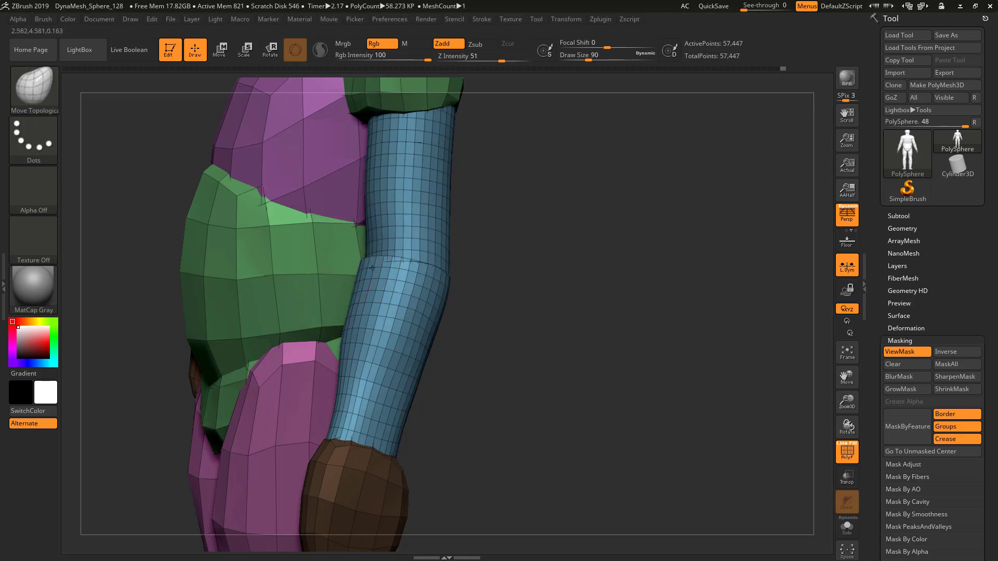
left_click_drag(362, 279, 370, 278)
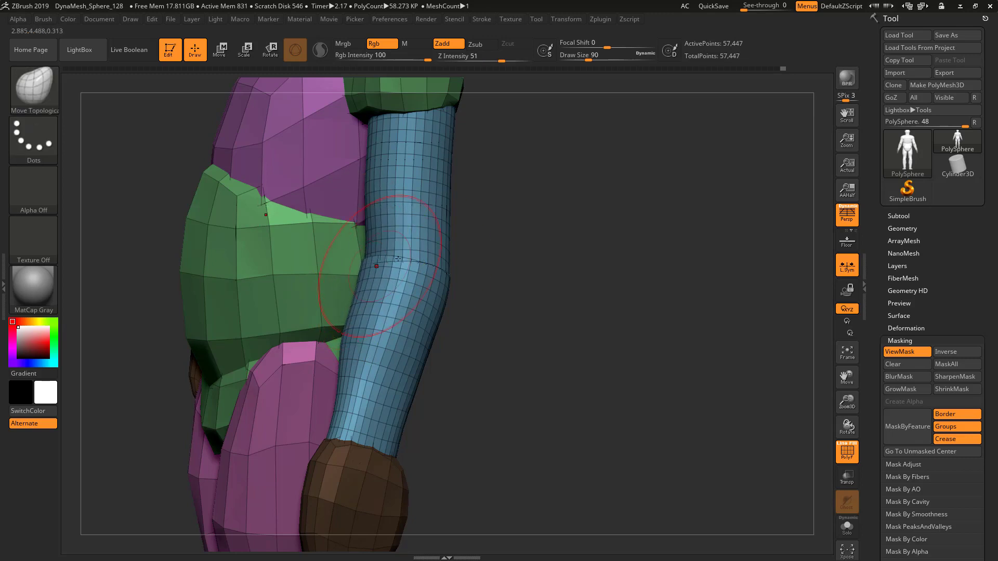
left_click_drag(462, 255, 491, 250)
left_click_drag(345, 271, 356, 272)
left_click_drag(336, 343, 343, 341)
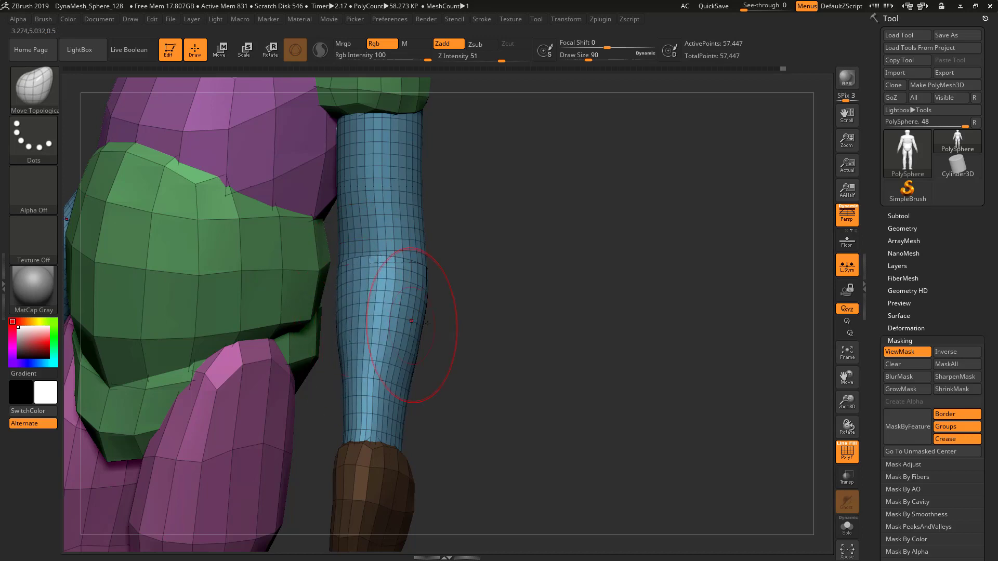
Nudge the top of the upper arms toward the shoulders with the Move Topological brush
left_click_drag(449, 313, 439, 237, "alt")
mouse_move(437, 255)
left_mouse_down("shift")
mouse_move(464, 263)
mouse_move(608, 258)
mouse_move(670, 274)
mouse_move(562, 212)
mouse_move(489, 200)
left_mouse_up("shift")
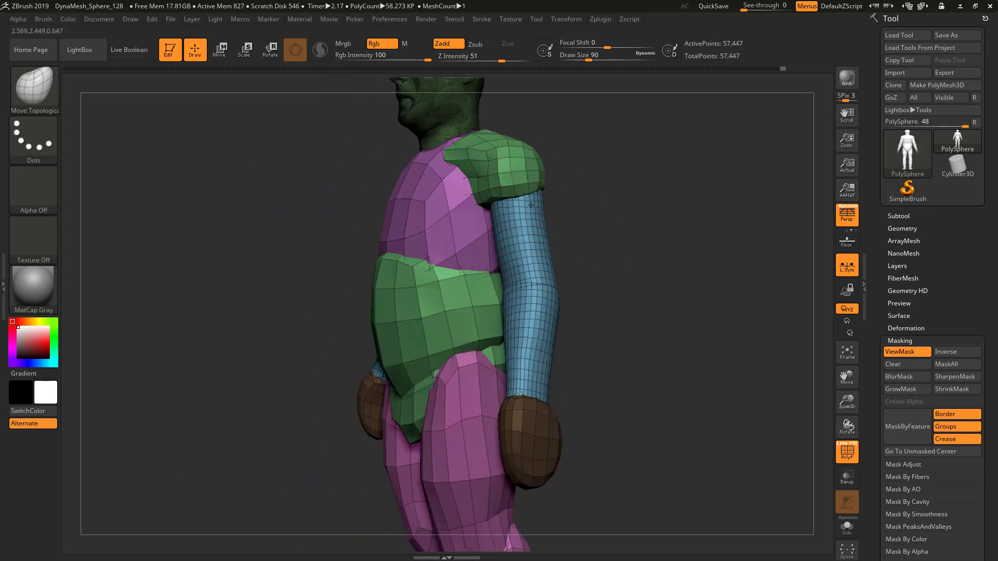
left_click_drag(531, 205, 518, 194)
mouse_move(645, 218)
left_mouse_down()
mouse_move(487, 194)
mouse_move(528, 194)
left_mouse_up()
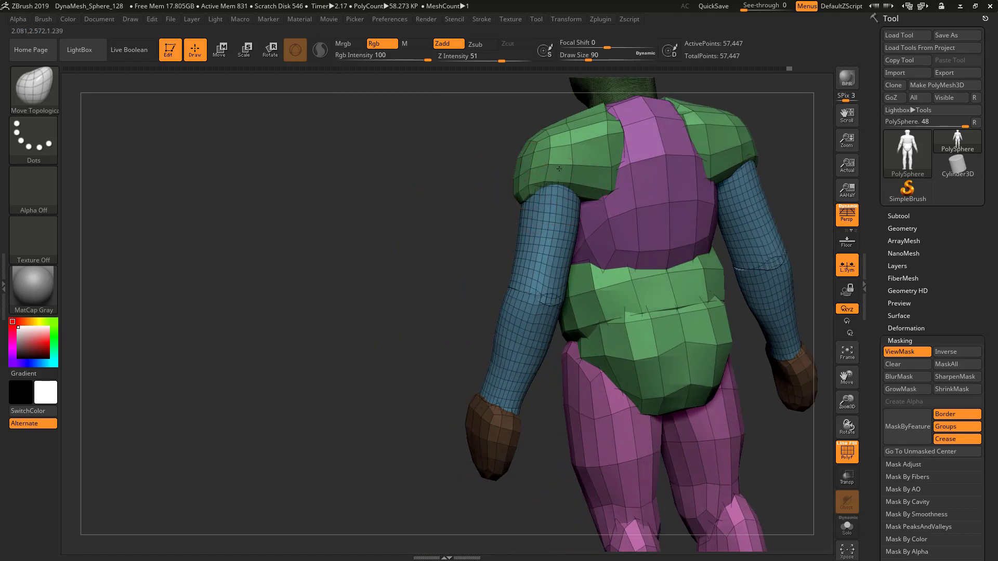
Set the draw size to 140 and pull the forearms' wrist ends slightly forward in side view with the Move Topological brush
mouse_move(436, 205)
left_mouse_down()
mouse_move(561, 224)
mouse_move(567, 207)
mouse_move(512, 215)
left_mouse_up()
key("s")
mouse_move(427, 224)
left_mouse_down()
mouse_move(527, 219)
mouse_move(492, 205)
mouse_move(556, 209)
left_mouse_up()
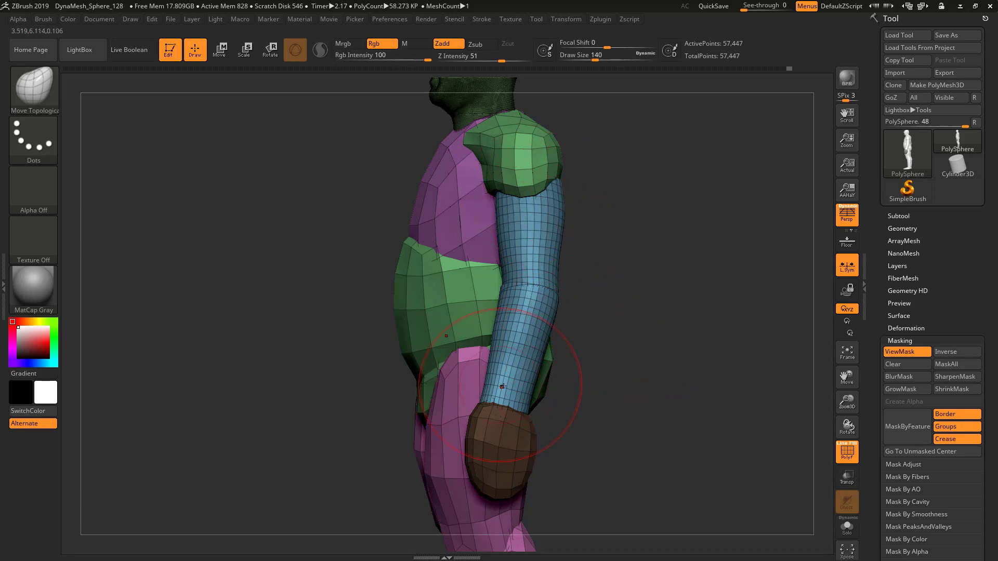
left_click_drag(516, 391, 504, 391)
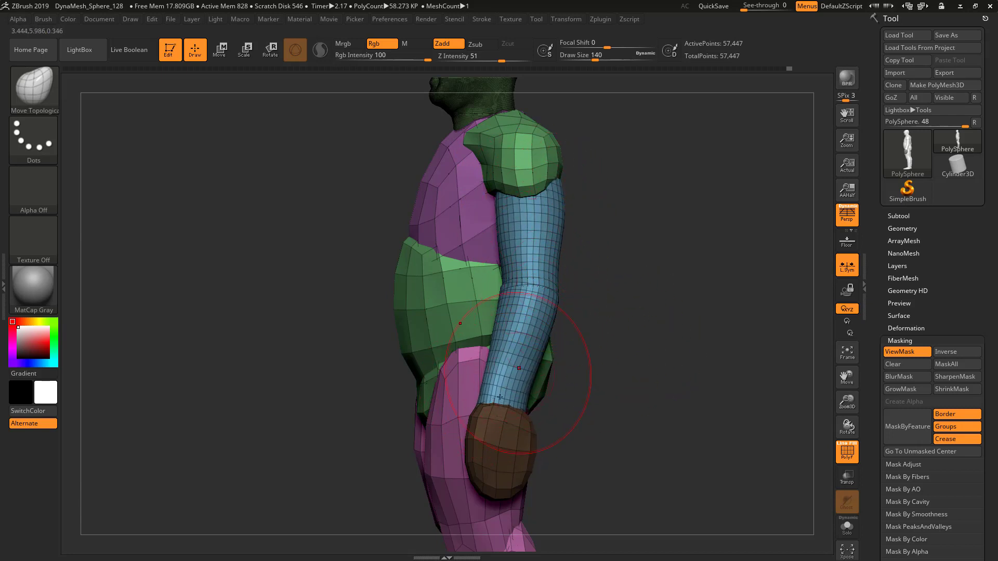
left_click_drag(620, 379, 632, 399)
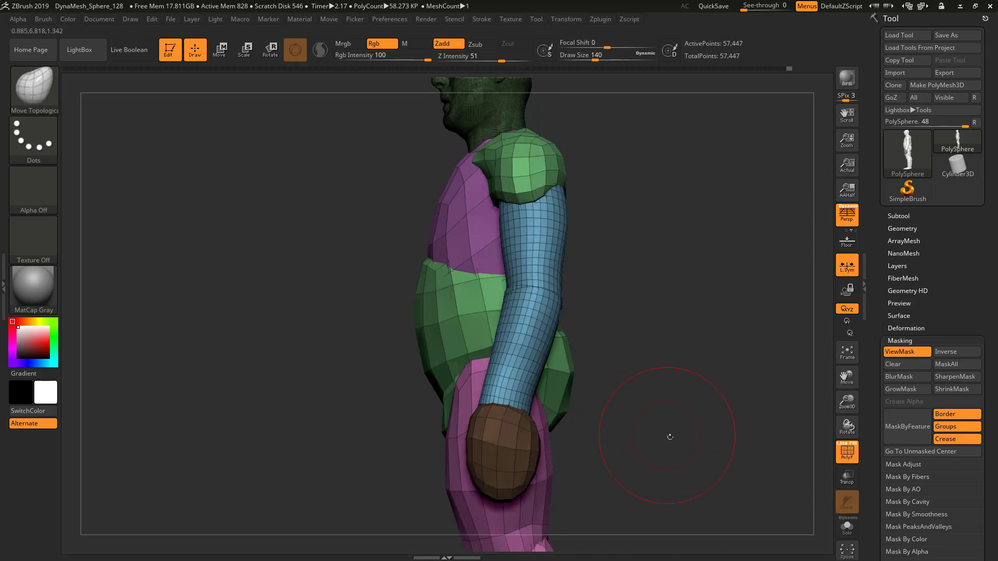
Capture the side view in Windows Screen sketch and mark the arm's flow from shoulder through elbow to hand with red arrows
key("super+w")
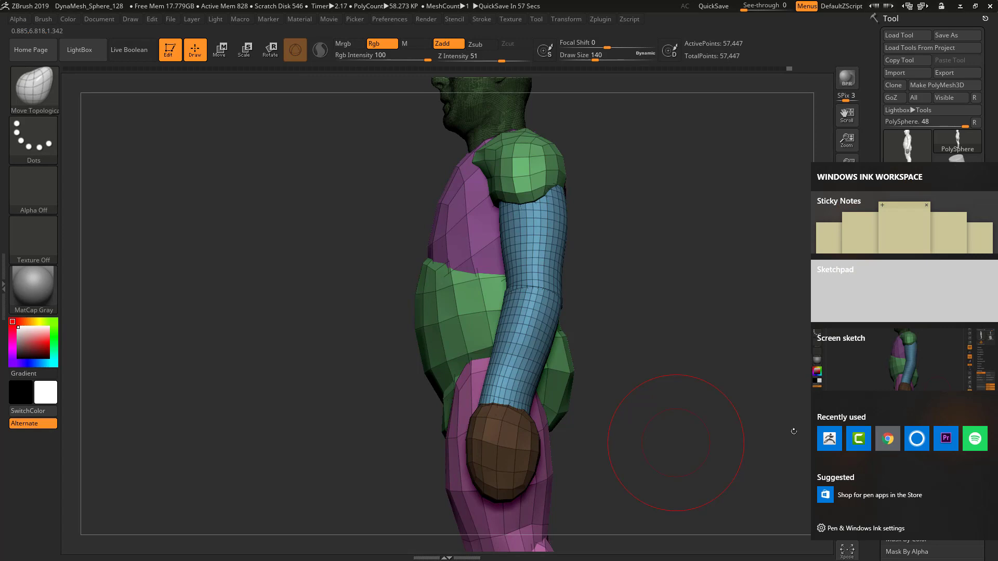
left_click(840, 338)
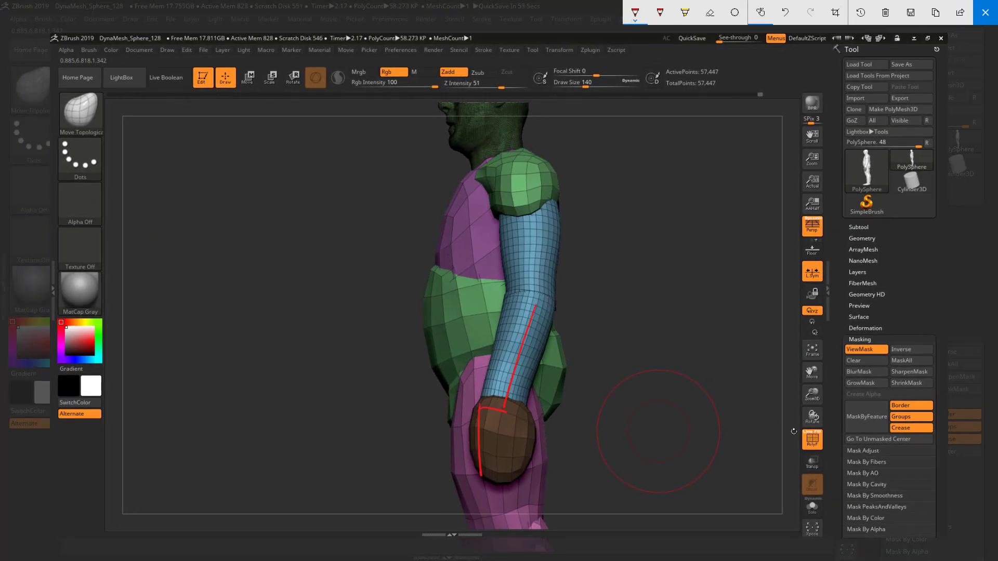
left_click(884, 13)
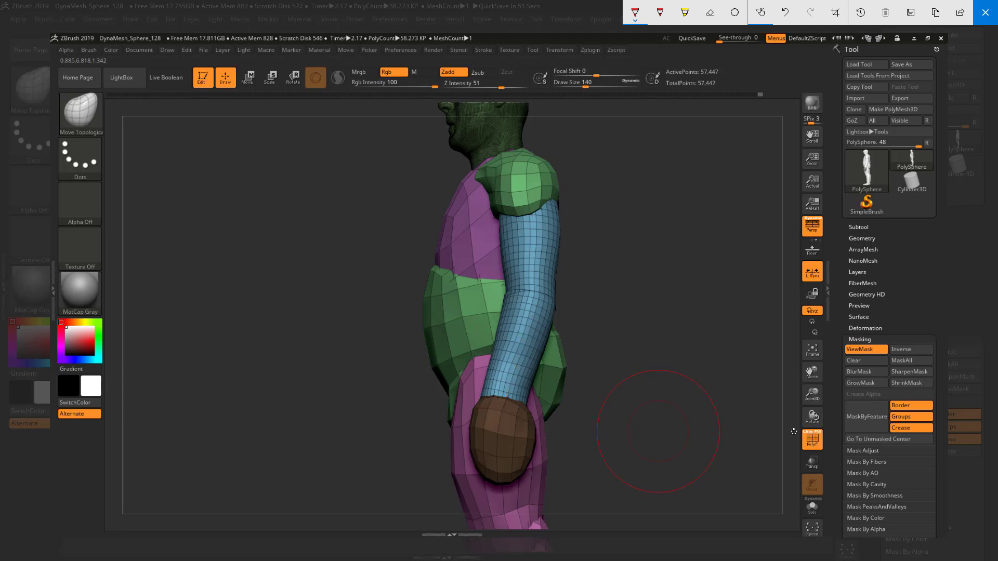
mouse_move(513, 358)
left_mouse_down()
mouse_move(496, 467)
mouse_move(521, 454)
left_mouse_up()
mouse_move(508, 154)
left_mouse_down()
mouse_move(532, 292)
mouse_move(543, 281)
left_mouse_up()
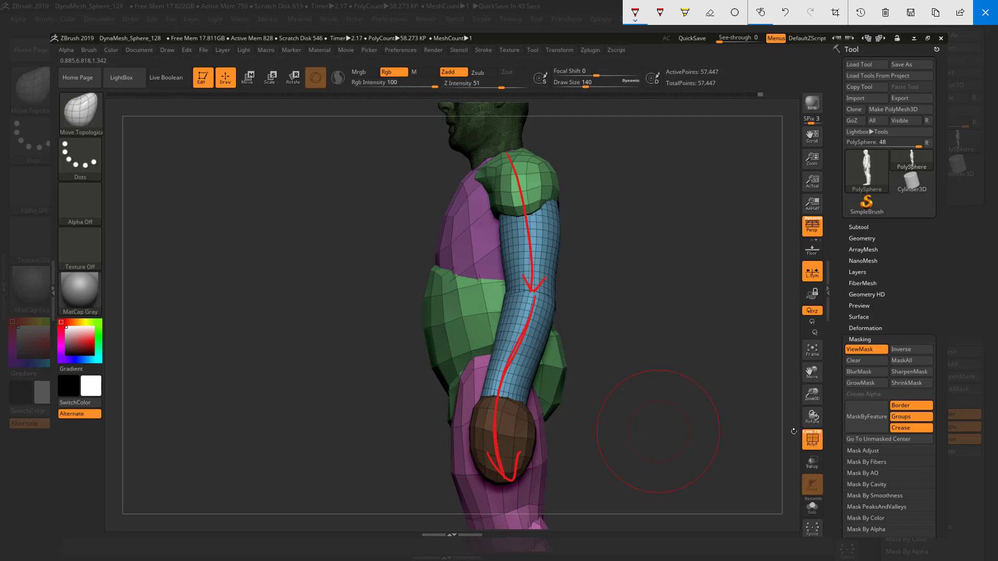
left_click(985, 12)
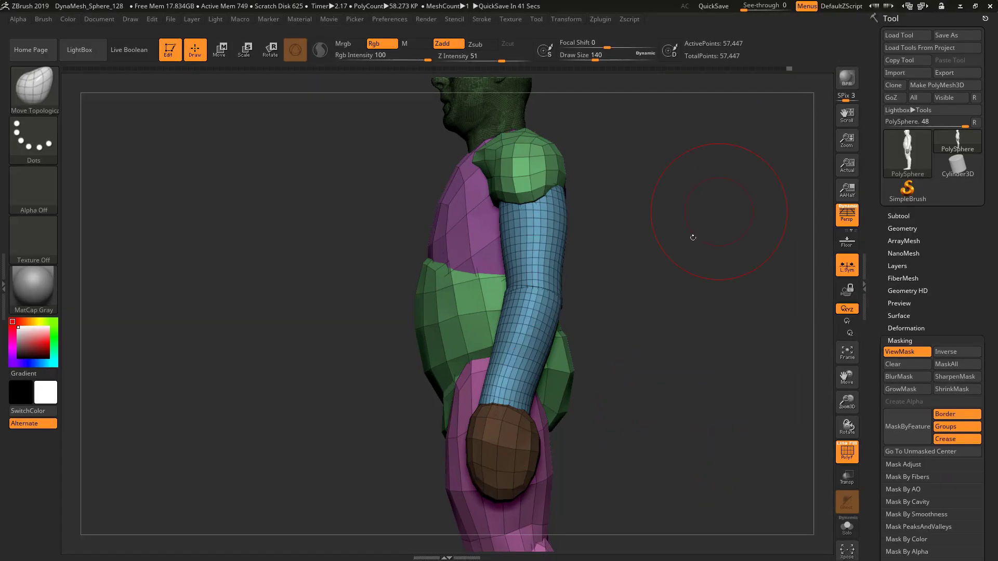
Turn off the PolyFrame display to show the full figure in side view without wireframe and polygroup colours
mouse_move(652, 331)
left_mouse_down()
mouse_move(619, 300)
mouse_move(643, 393)
mouse_move(604, 405)
left_mouse_up()
key("shift+f")
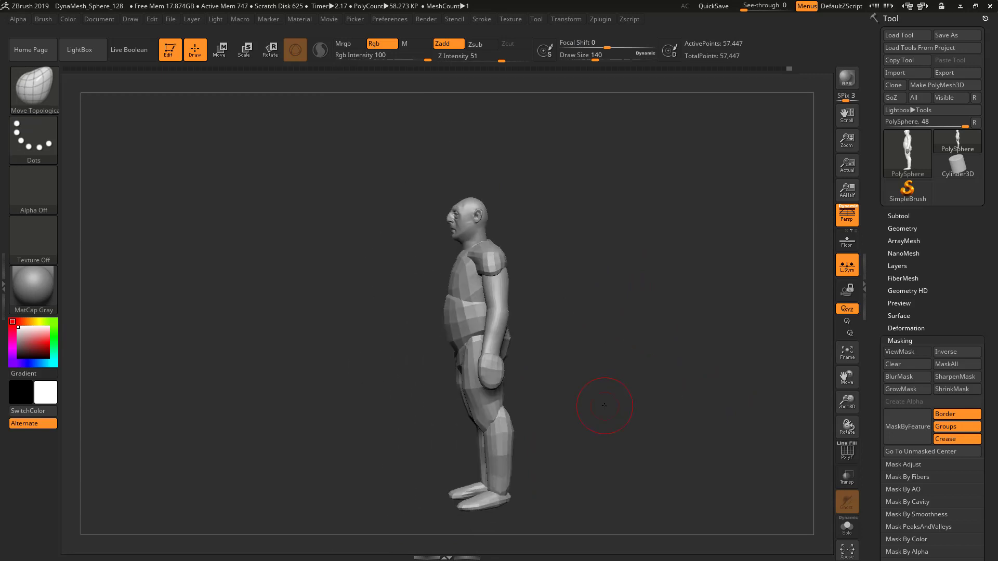